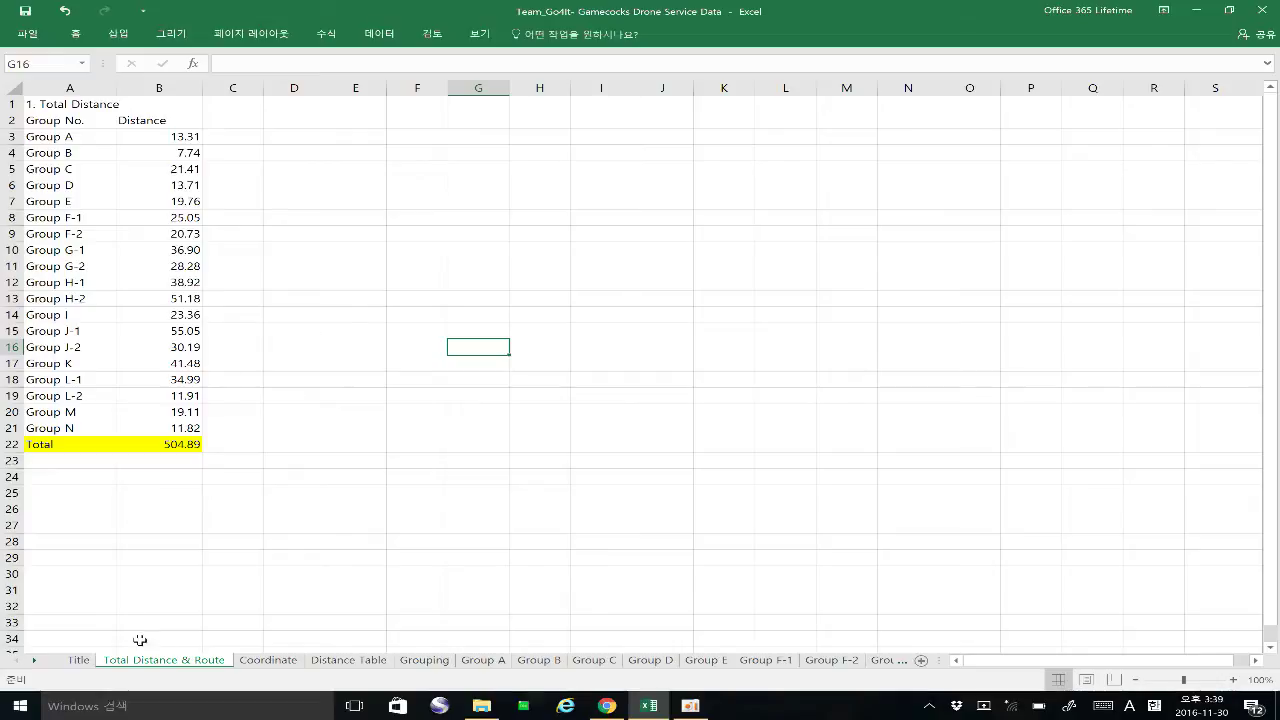
Review the x and y coordinates of all package drops on the Coordinate sheet.
{"action": "left_click", "coordinate": [268, 660]}
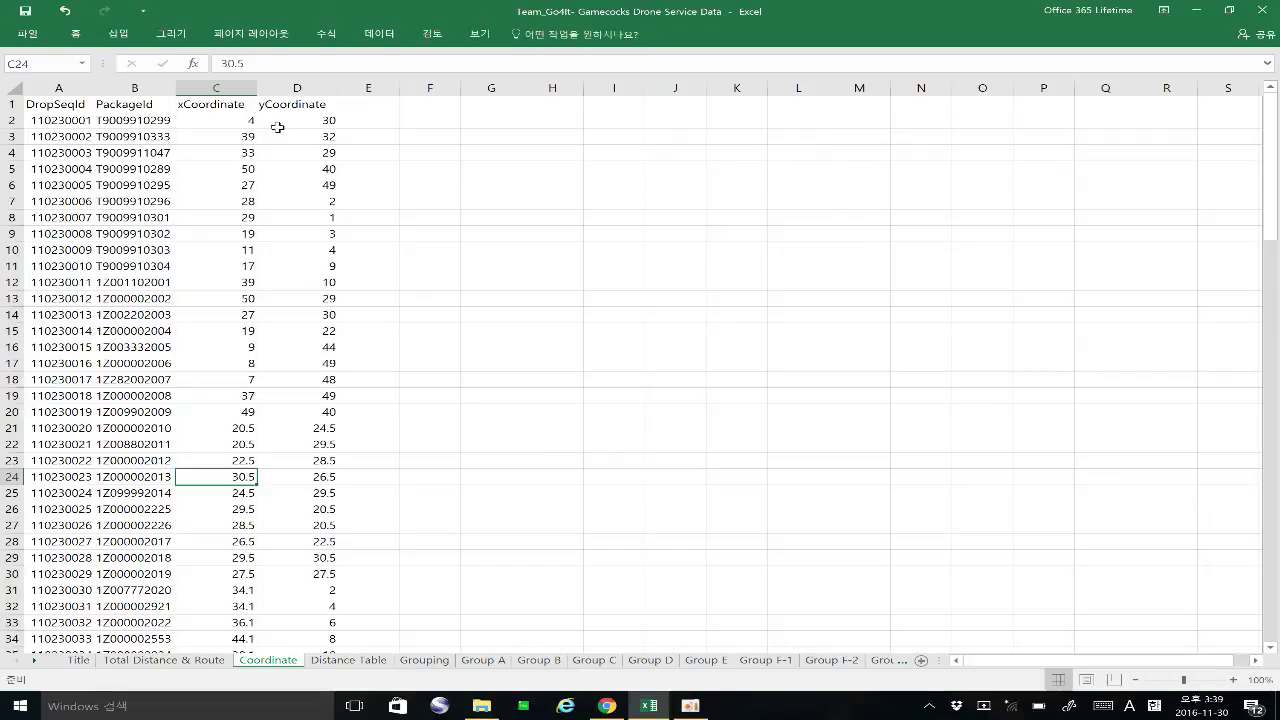
{"action": "scroll", "coordinate": [292, 185], "scroll_direction": "down", "scroll_amount": 7}
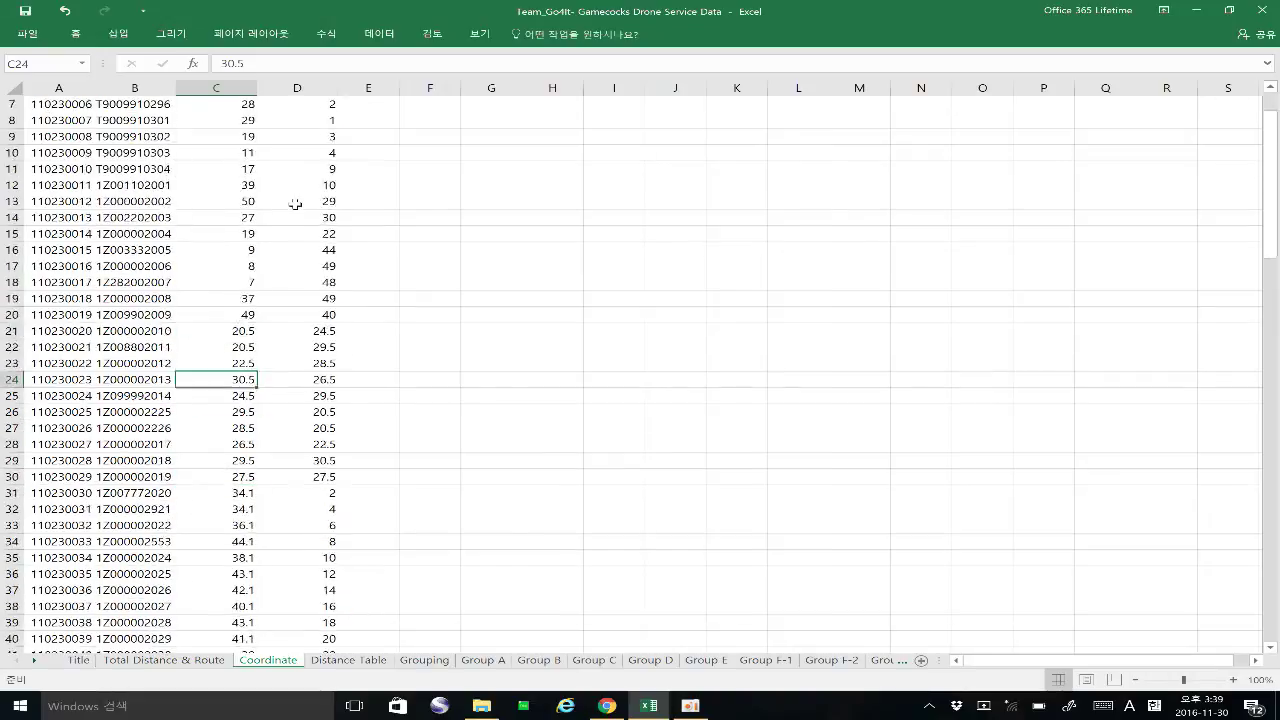
{"action": "scroll", "coordinate": [294, 205], "scroll_direction": "down", "scroll_amount": 9}
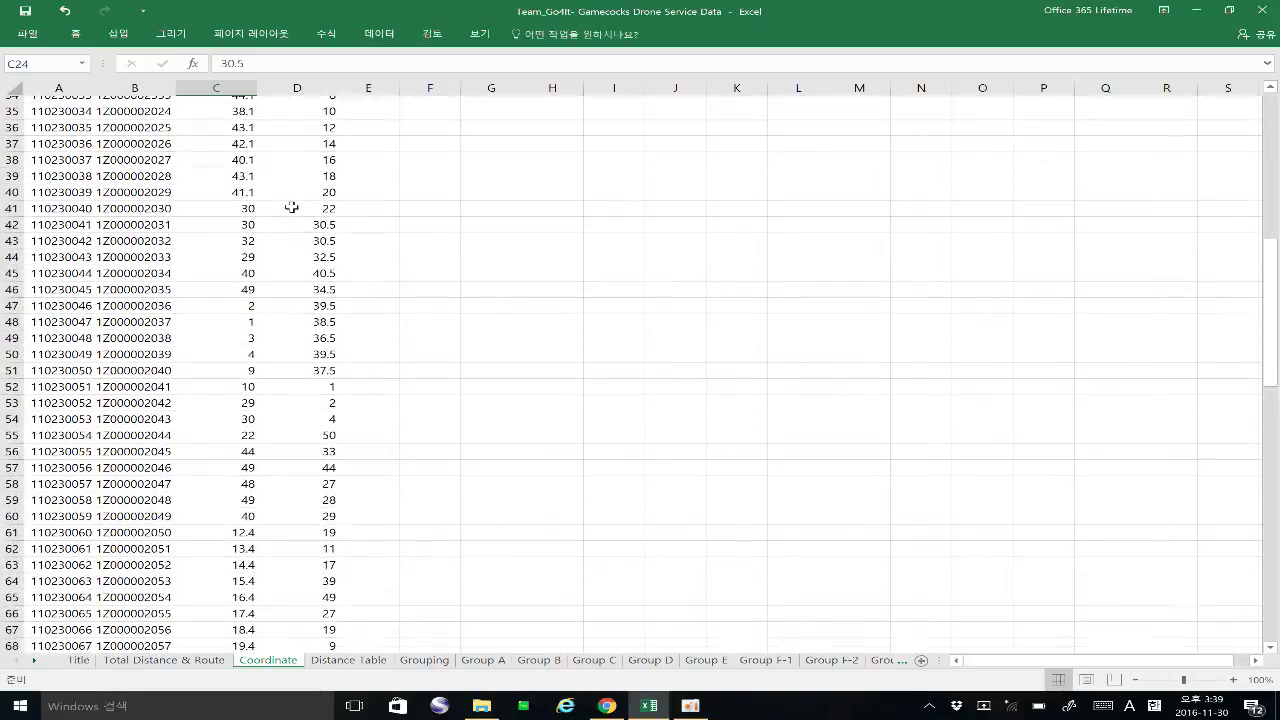
{"action": "scroll", "coordinate": [291, 206], "scroll_direction": "down", "scroll_amount": 4}
{"action": "scroll", "coordinate": [289, 205], "scroll_direction": "up", "scroll_amount": 20}
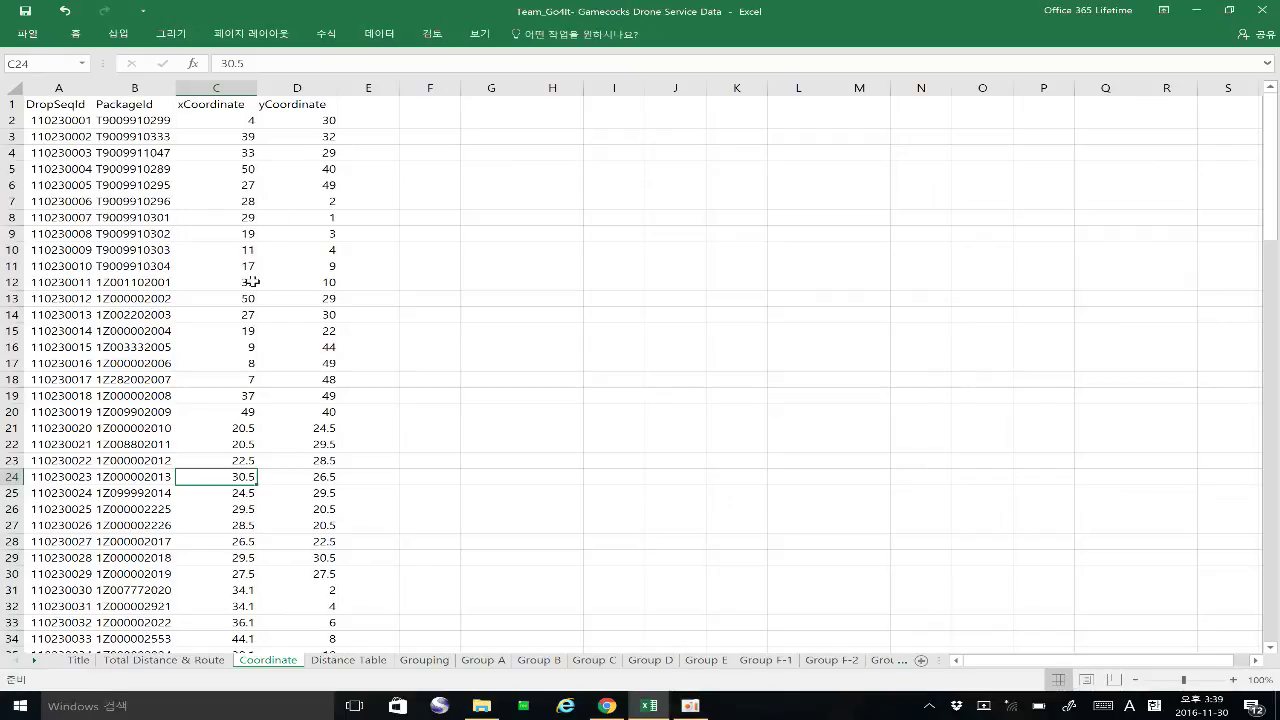
Check the formula behind the overall total on the Total Distance & Route sheet, and return to the Coordinate sheet.
{"action": "left_click", "coordinate": [199, 660]}
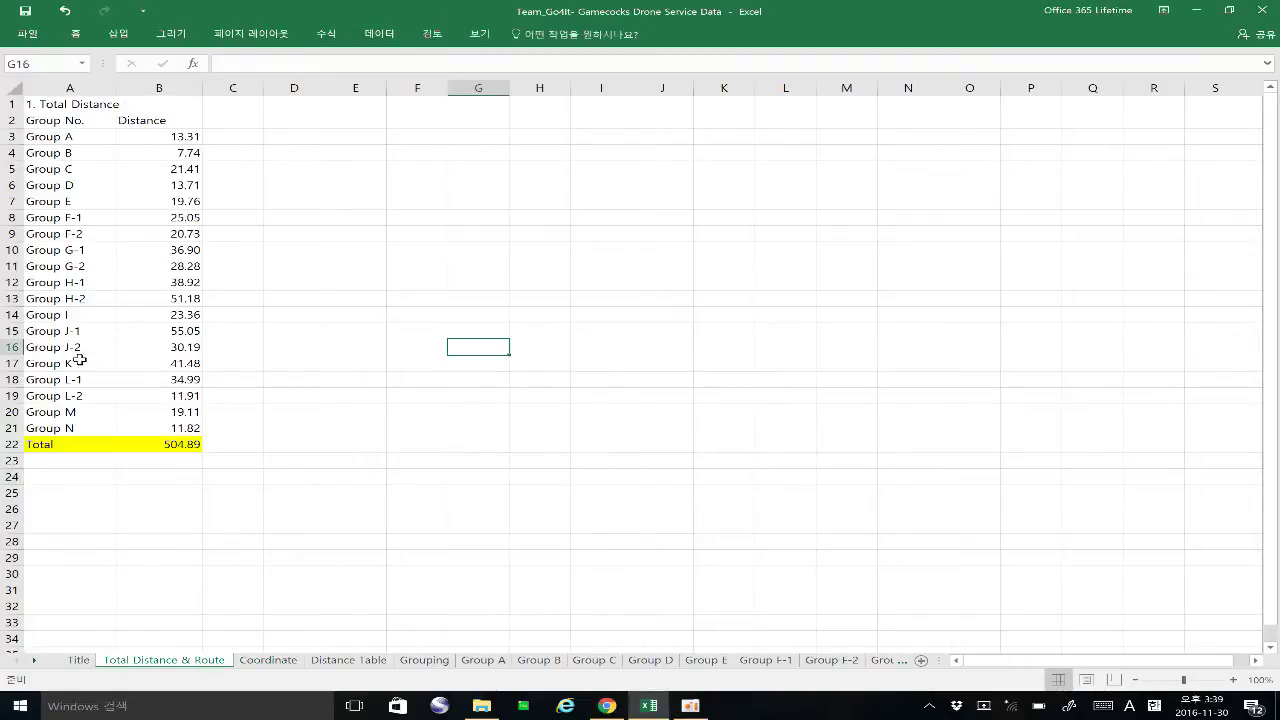
{"action": "left_click", "coordinate": [175, 446]}
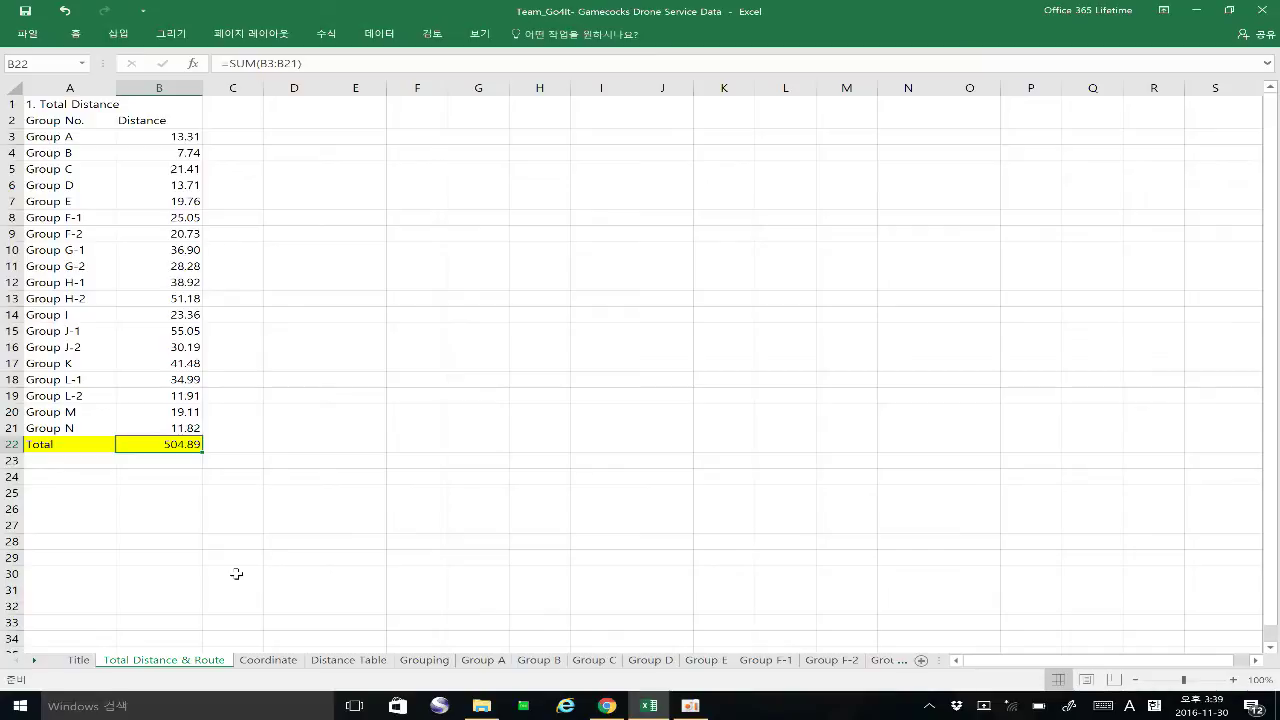
{"action": "left_click", "coordinate": [286, 663]}
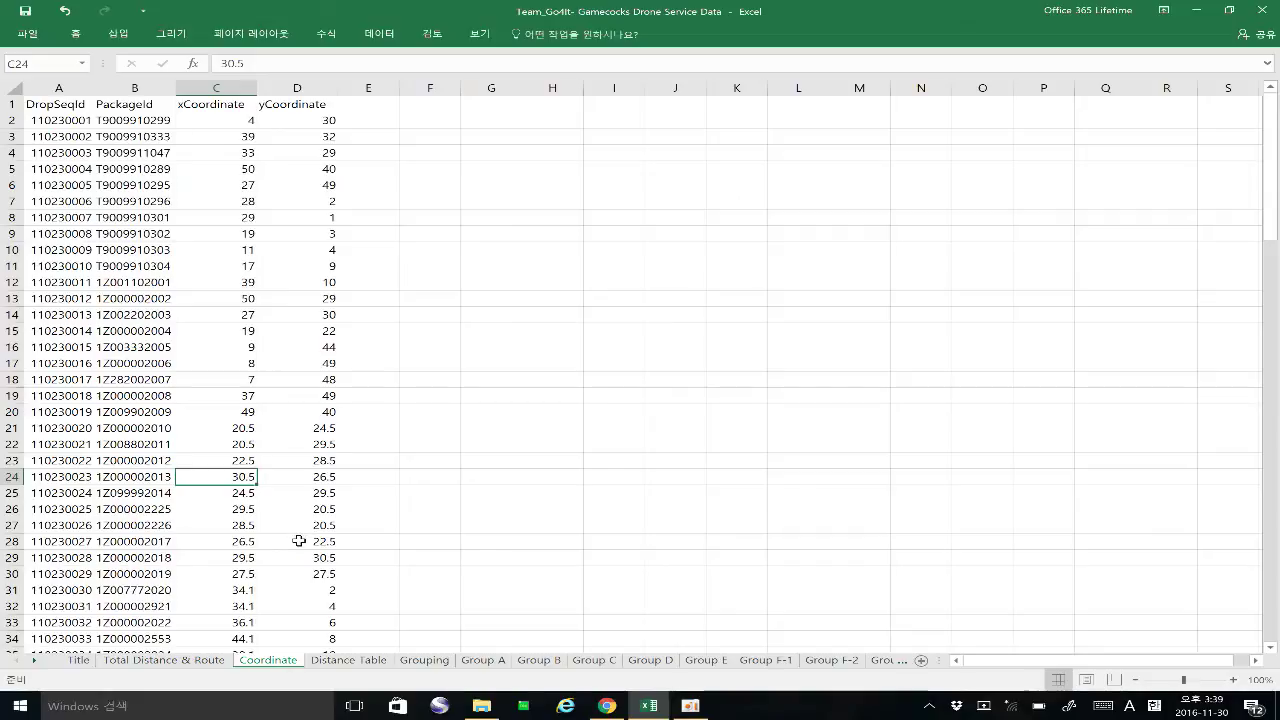
Inspect the HQ-to-second-drop distance formula in cell J2 of the Distance Table sheet, enlarging the sheet to 120%.
{"action": "left_click", "coordinate": [348, 660]}
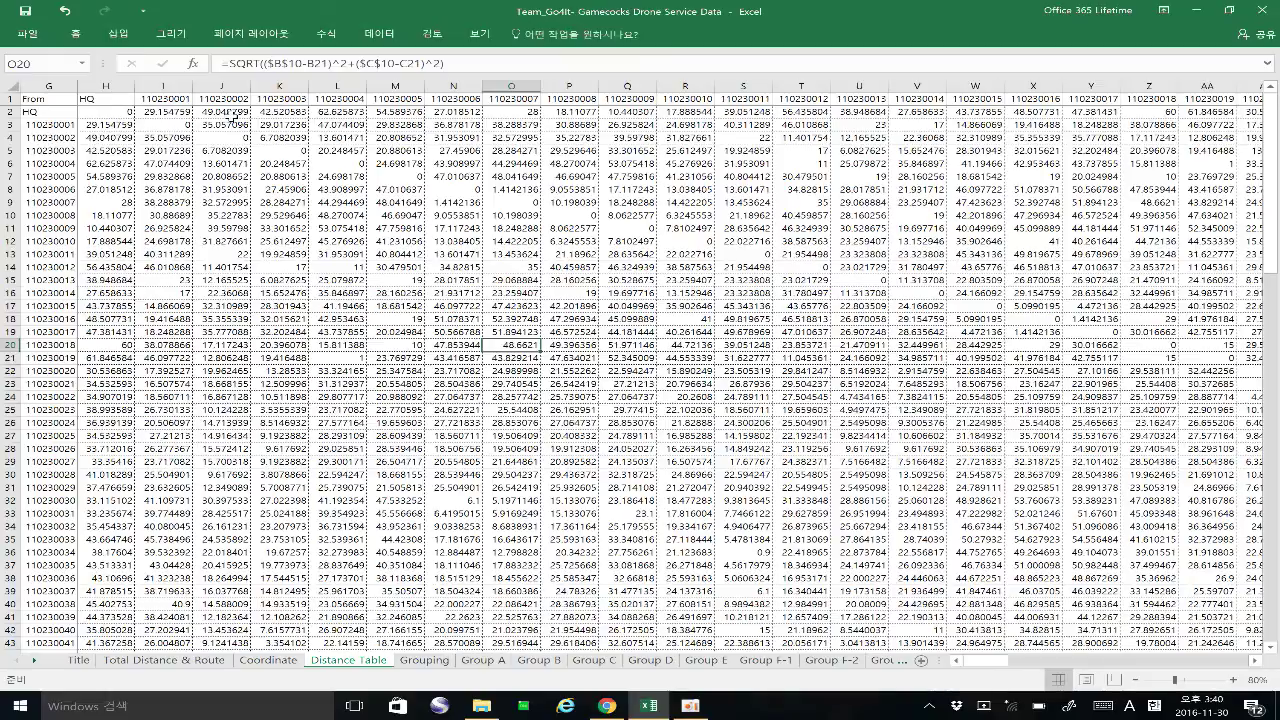
{"action": "left_click", "coordinate": [232, 112]}
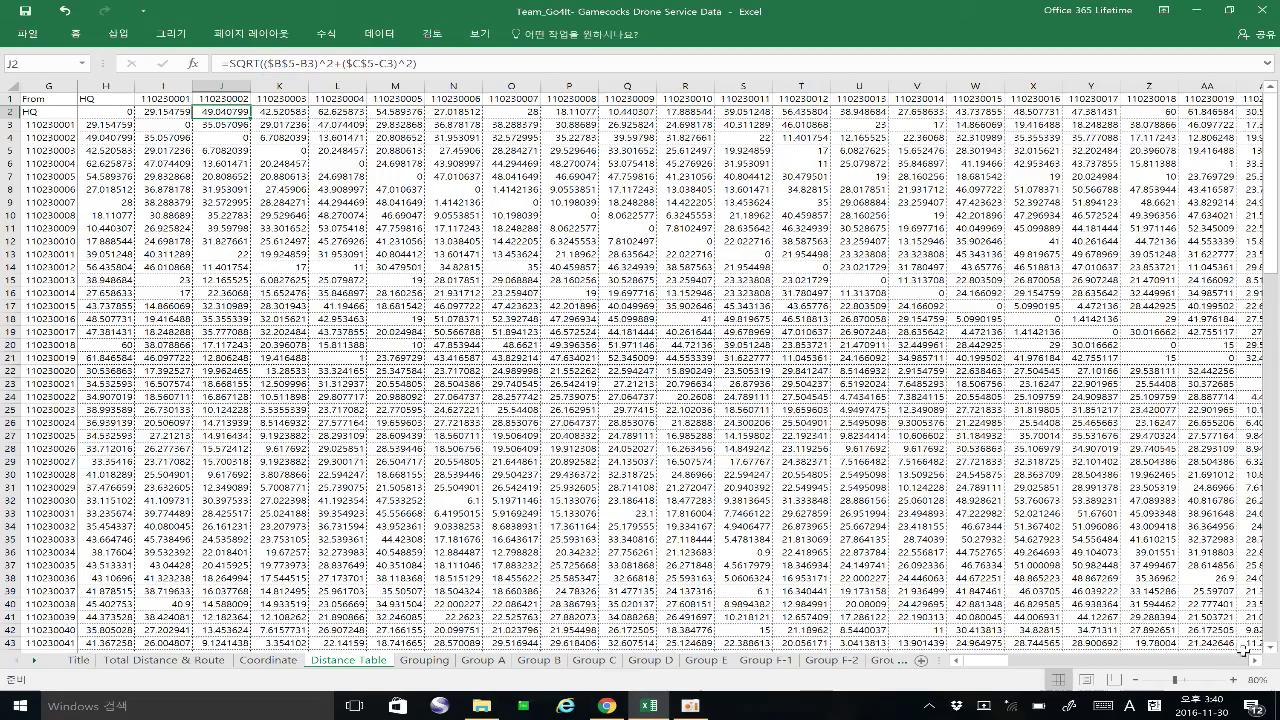
{"action": "left_click", "coordinate": [1234, 683]}
{"action": "left_click", "coordinate": [1234, 683]}
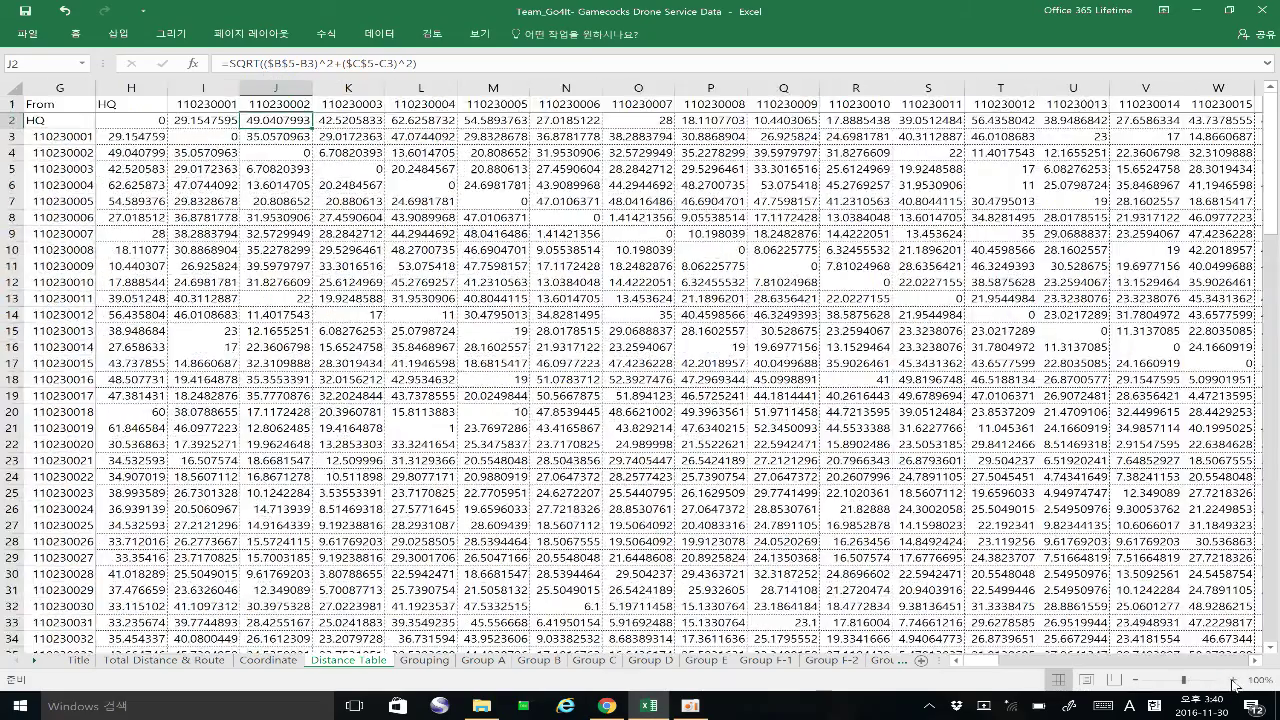
{"action": "left_click", "coordinate": [1234, 683]}
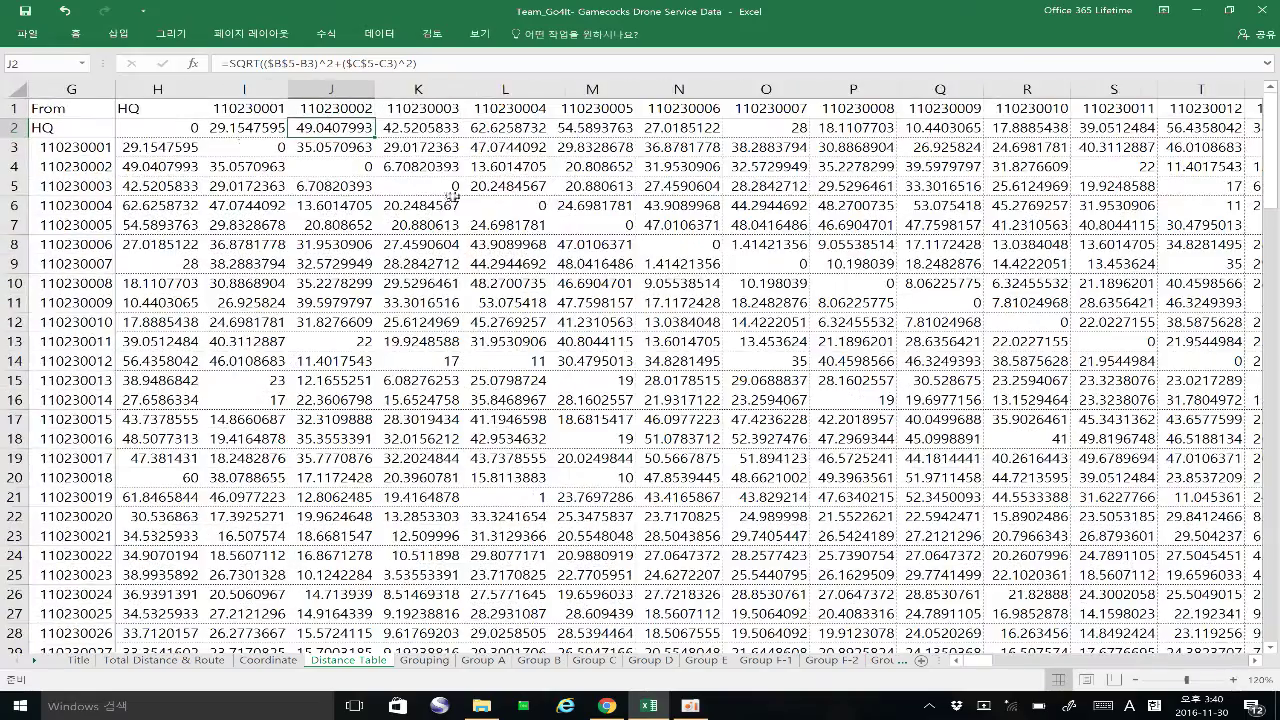
Compare the row and column headers of the first two drops with their distance entries in I3 and I4.
{"action": "left_click", "coordinate": [266, 107]}
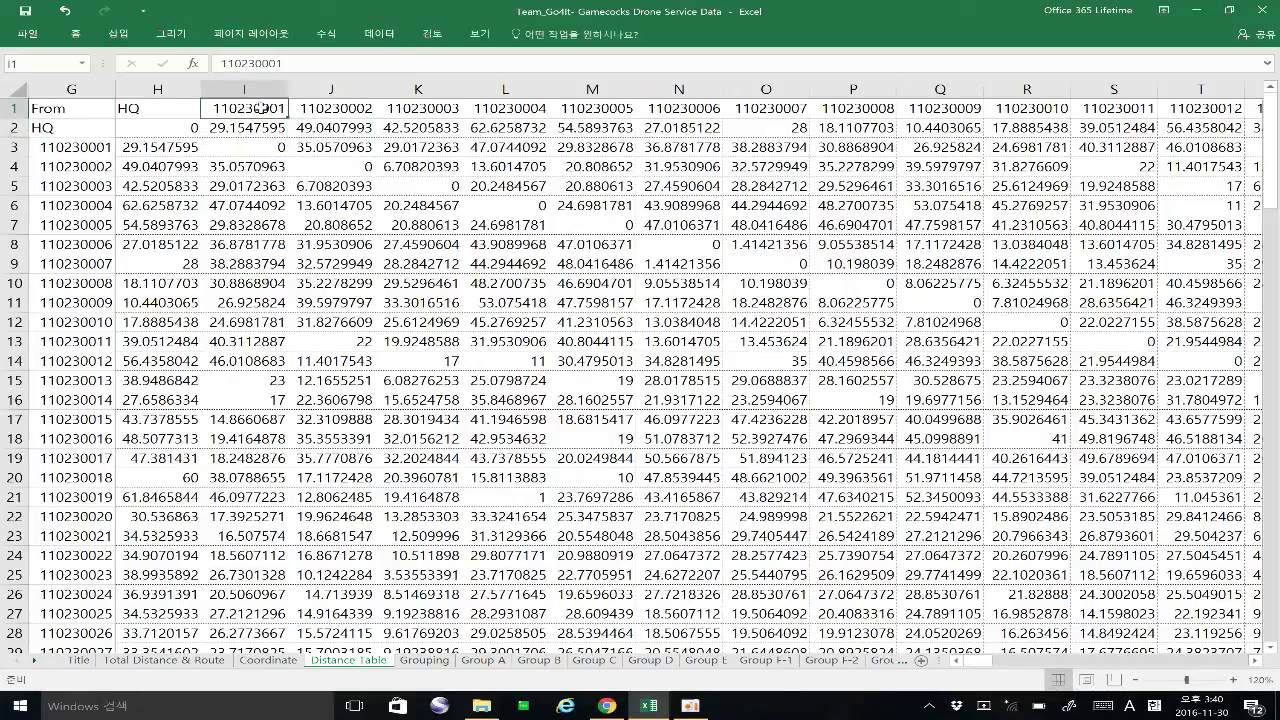
{"action": "left_click", "coordinate": [80, 147]}
{"action": "left_click", "coordinate": [275, 106]}
{"action": "left_click", "coordinate": [90, 147]}
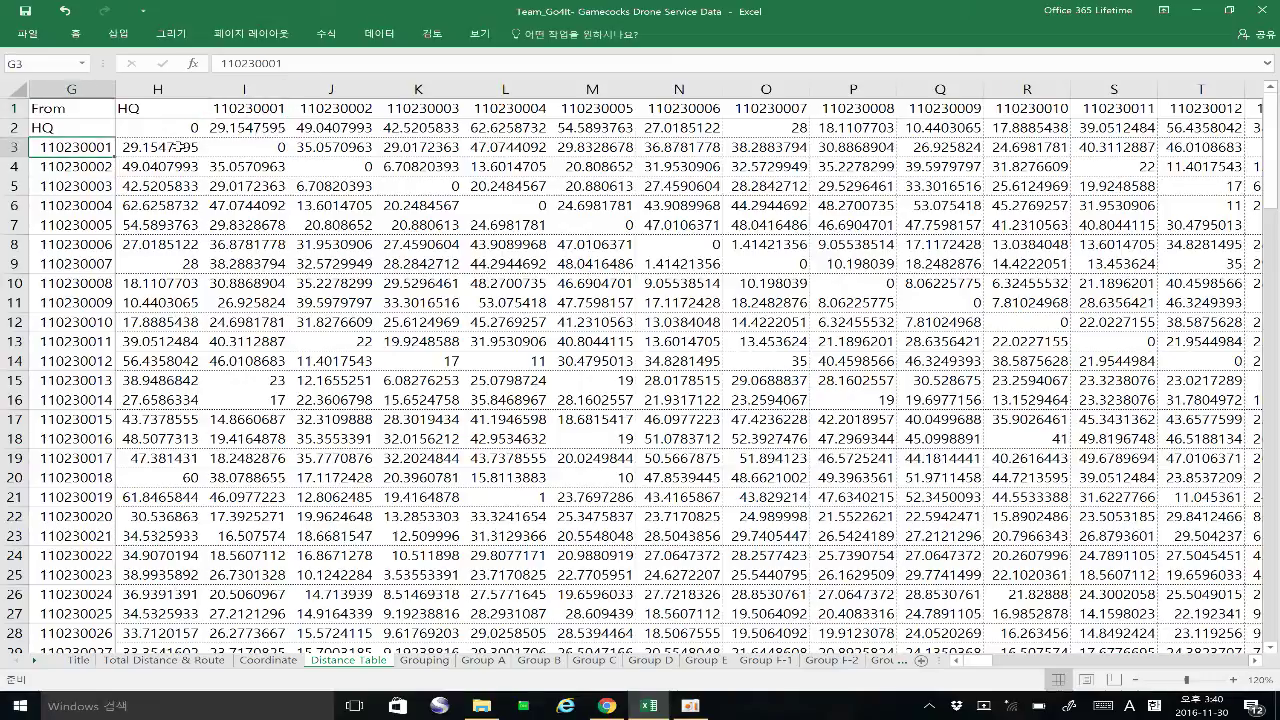
{"action": "left_click", "coordinate": [271, 146]}
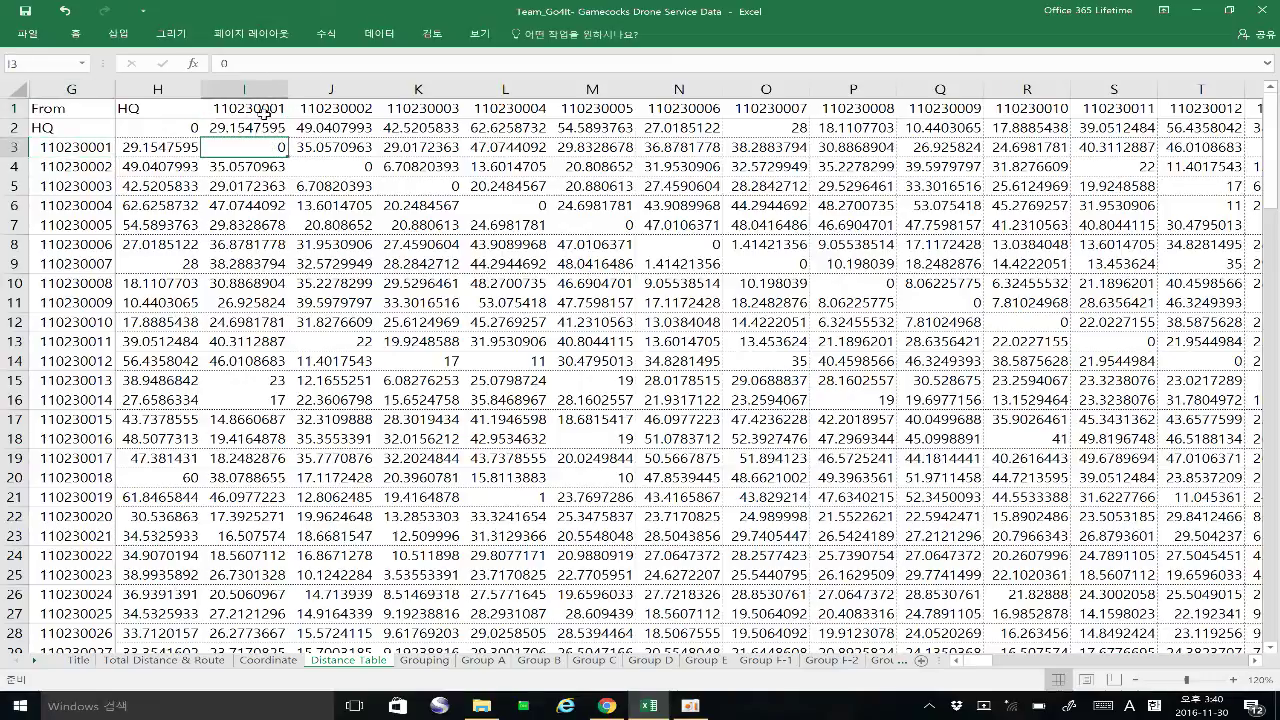
{"action": "left_click", "coordinate": [263, 108]}
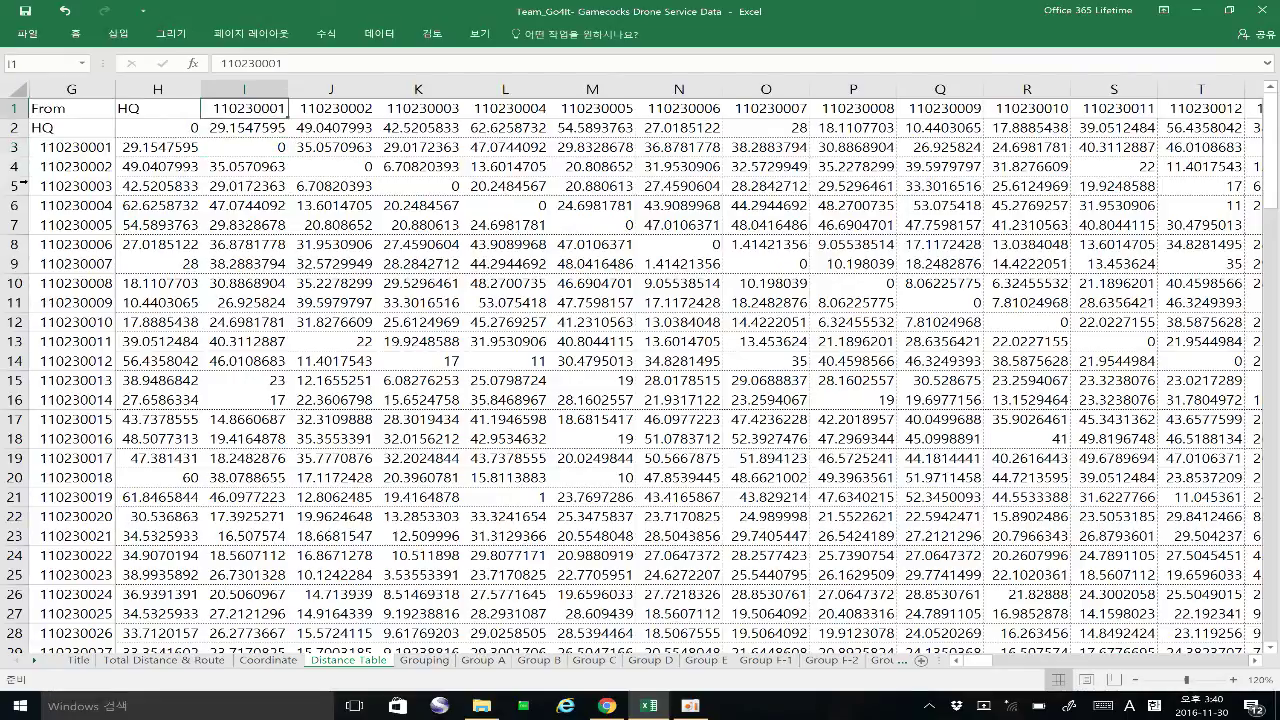
{"action": "left_click", "coordinate": [75, 170]}
{"action": "left_click", "coordinate": [234, 168]}
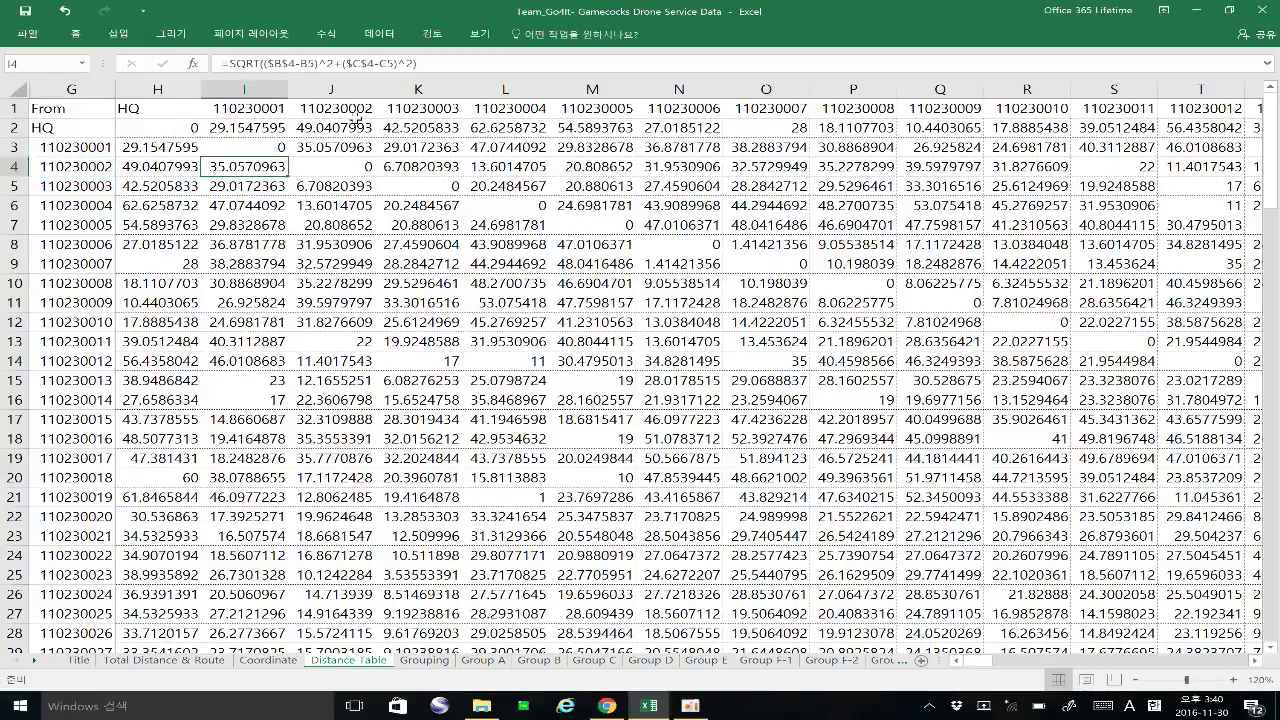
Shrink the Distance Table view to 10% to see the extent of the whole matrix.
{"action": "left_click", "coordinate": [1136, 680]}
{"action": "left_click", "coordinate": [1136, 680]}
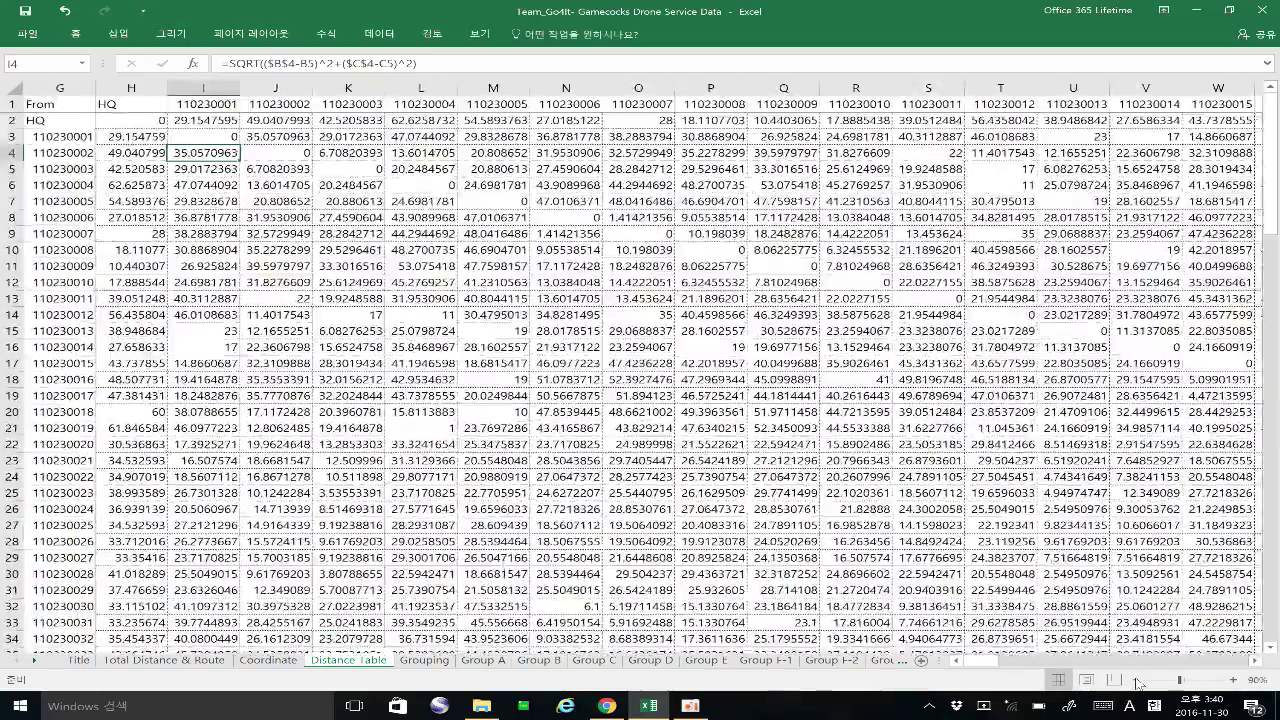
{"action": "left_click", "coordinate": [1136, 680]}
{"action": "left_click", "coordinate": [1136, 680]}
{"action": "left_click", "coordinate": [1136, 680]}
{"action": "left_click", "coordinate": [1136, 680]}
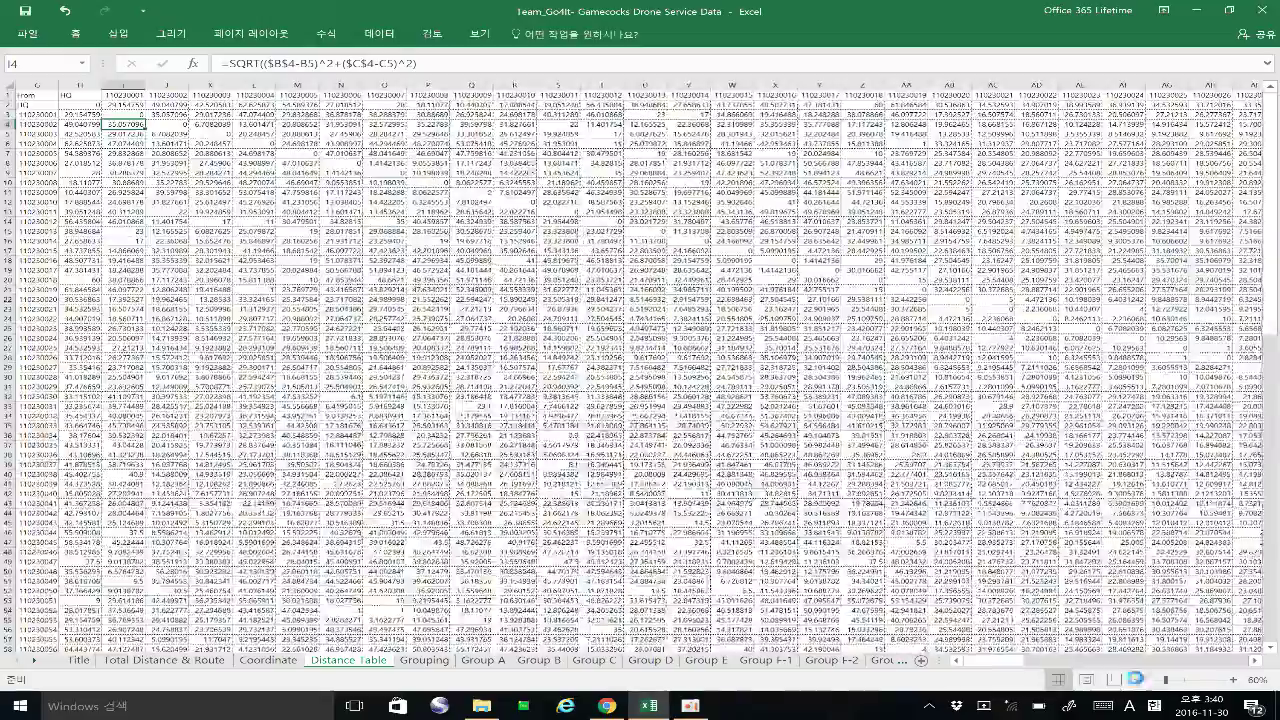
{"action": "left_click", "coordinate": [1136, 680]}
{"action": "left_click", "coordinate": [1136, 680]}
{"action": "left_click", "coordinate": [1136, 680]}
{"action": "left_click", "coordinate": [1136, 680]}
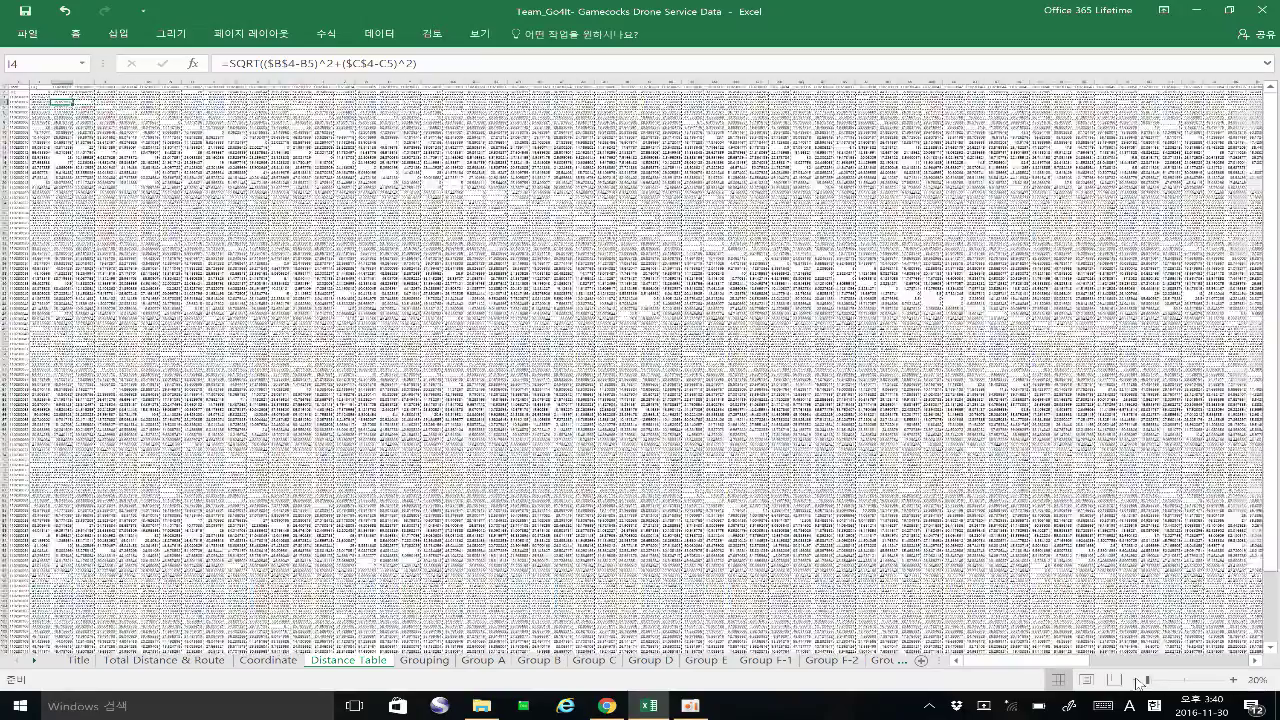
{"action": "left_click", "coordinate": [1136, 680]}
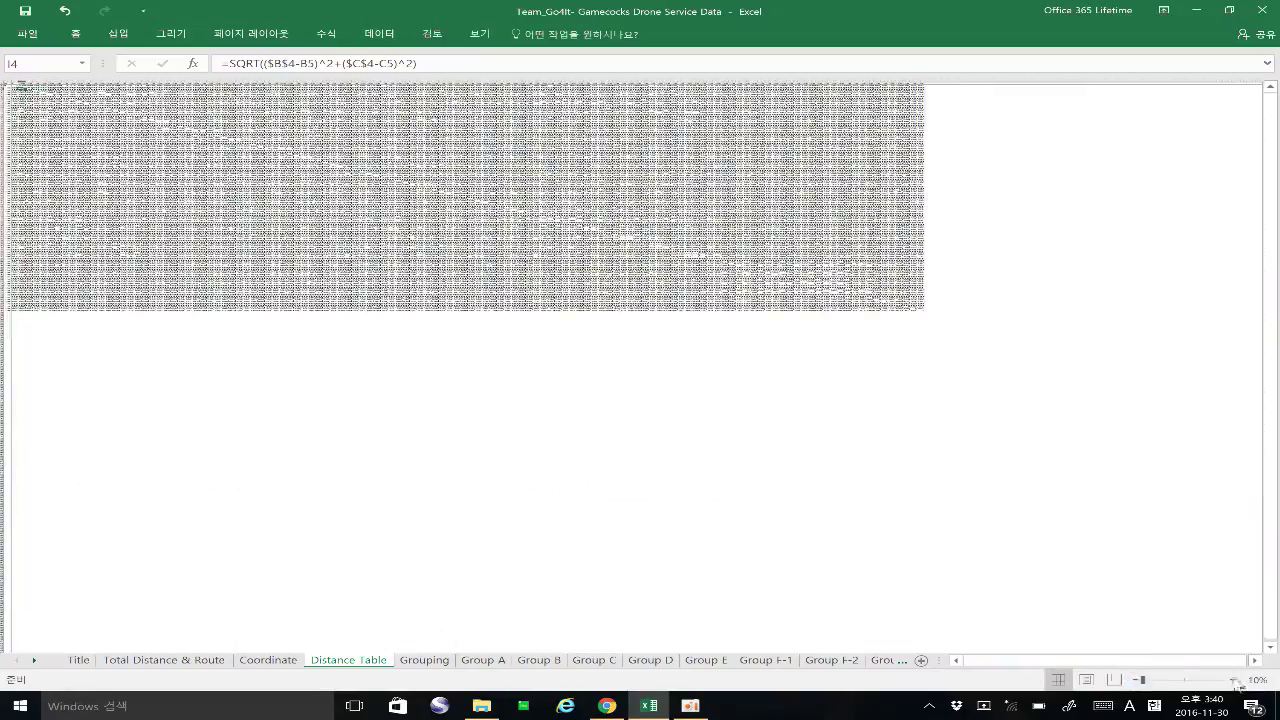
Restore the Distance Table to 100% zoom and inspect the distance formula in cell Q16.
{"action": "left_click", "coordinate": [1235, 680]}
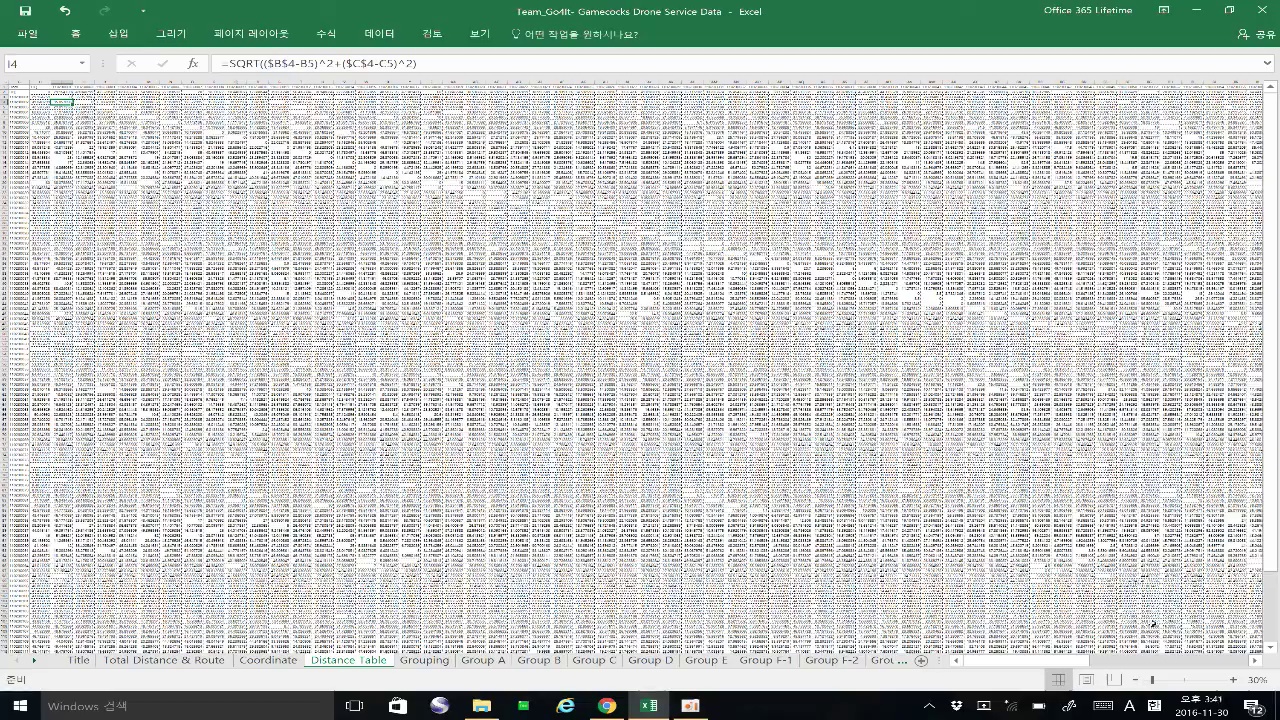
{"action": "left_click", "coordinate": [1235, 681]}
{"action": "left_click", "coordinate": [1235, 681]}
{"action": "left_click", "coordinate": [1235, 681]}
{"action": "left_click", "coordinate": [1235, 681]}
{"action": "left_click", "coordinate": [1236, 682]}
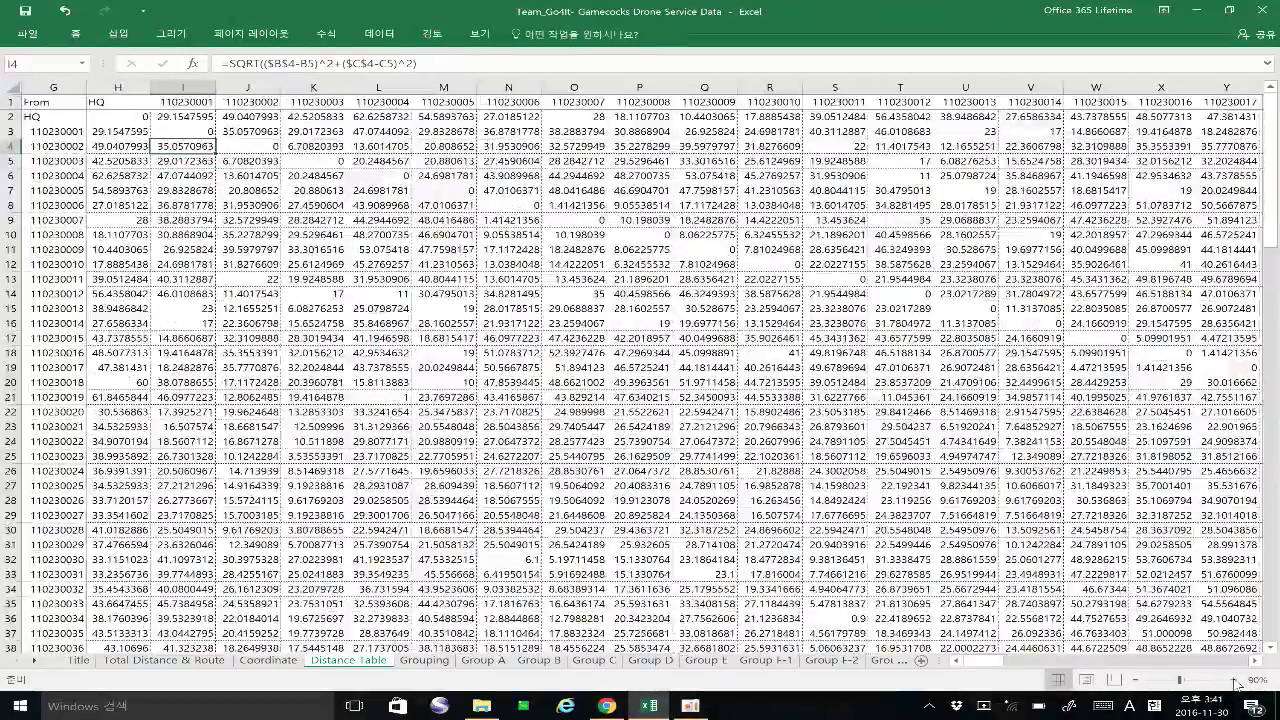
{"action": "left_click", "coordinate": [1236, 682]}
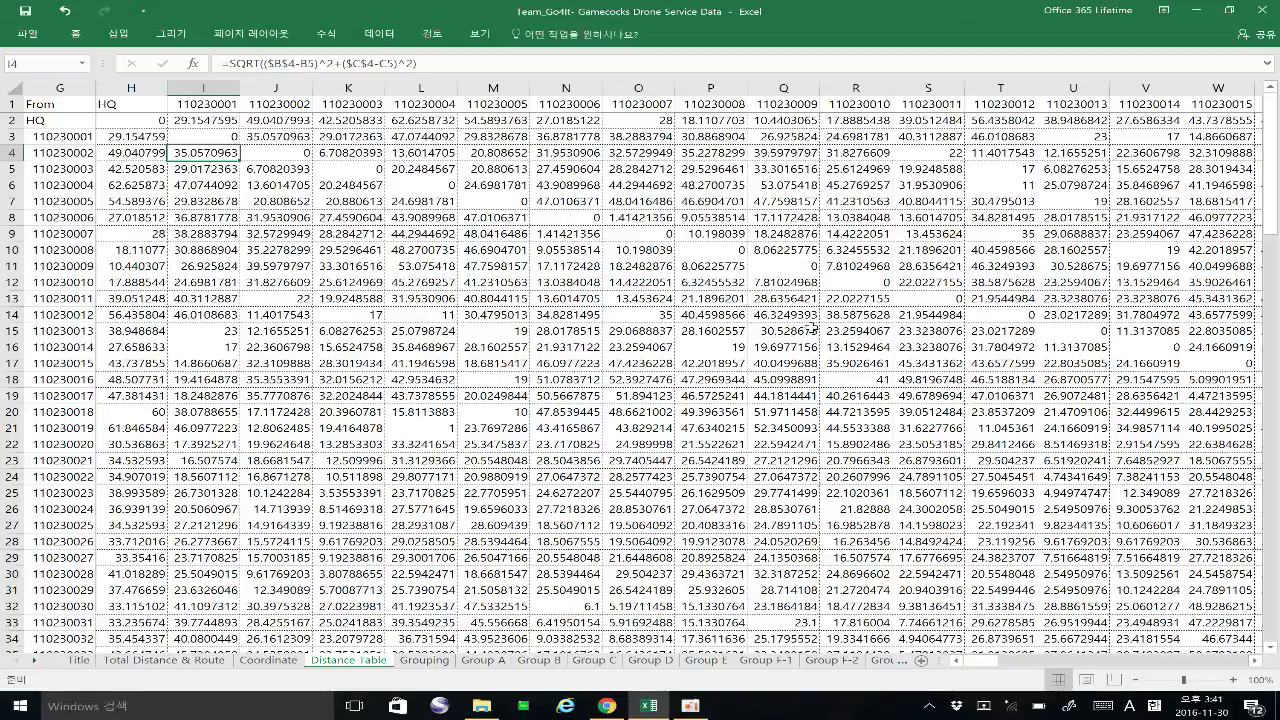
{"action": "left_click", "coordinate": [765, 348]}
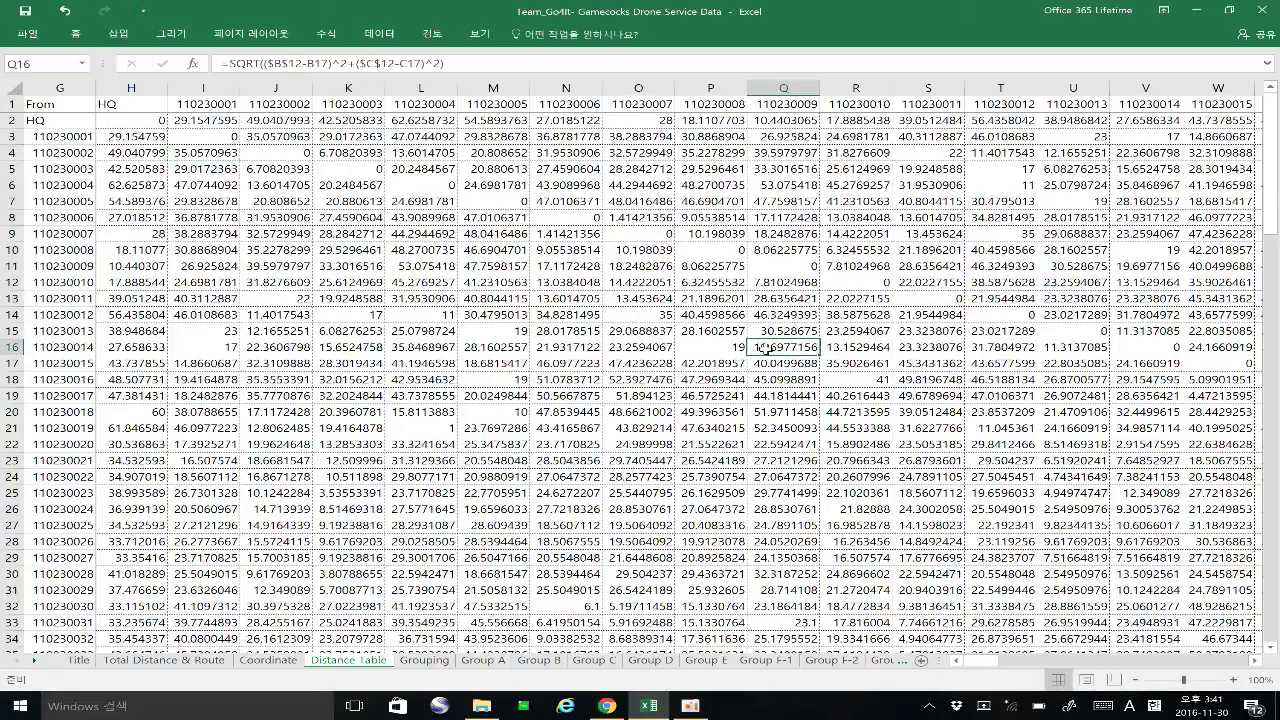
Examine the scatter chart on the Grouping sheet, where the drops are circled into lettered groups.
{"action": "left_click", "coordinate": [426, 661]}
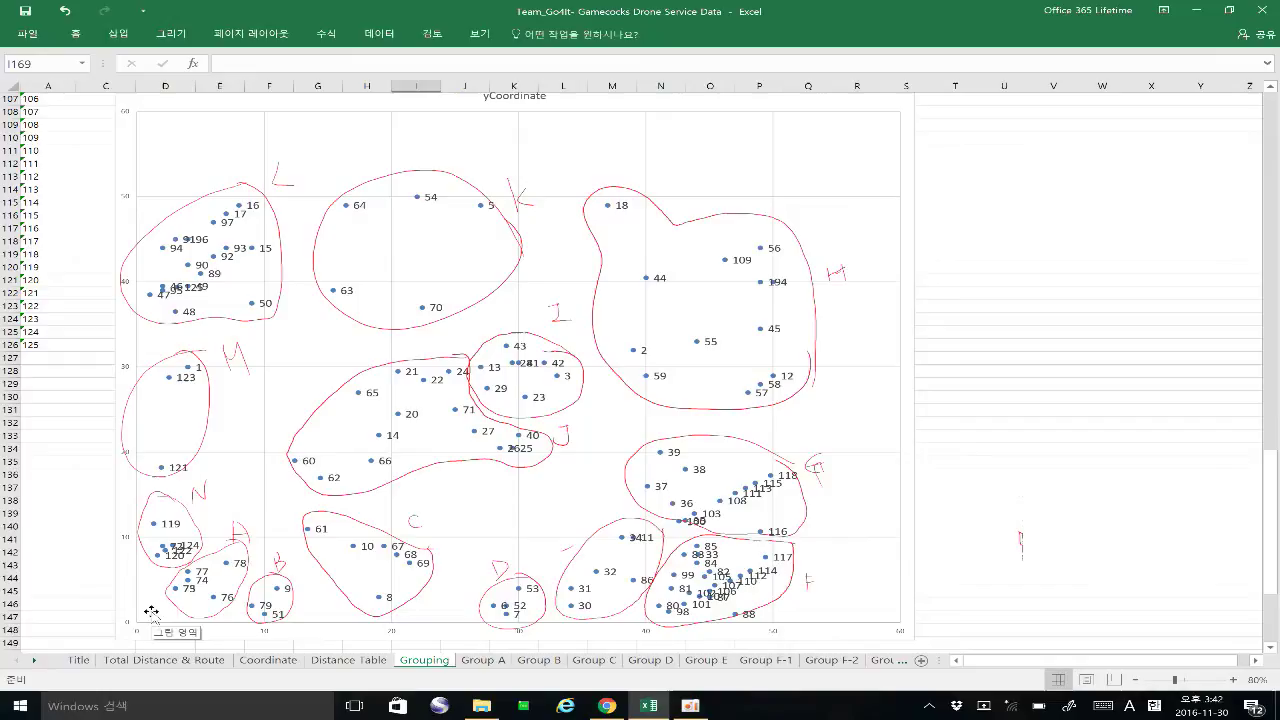
{"action": "left_click_drag", "start_coordinate": [189, 543], "coordinate": [166, 549]}
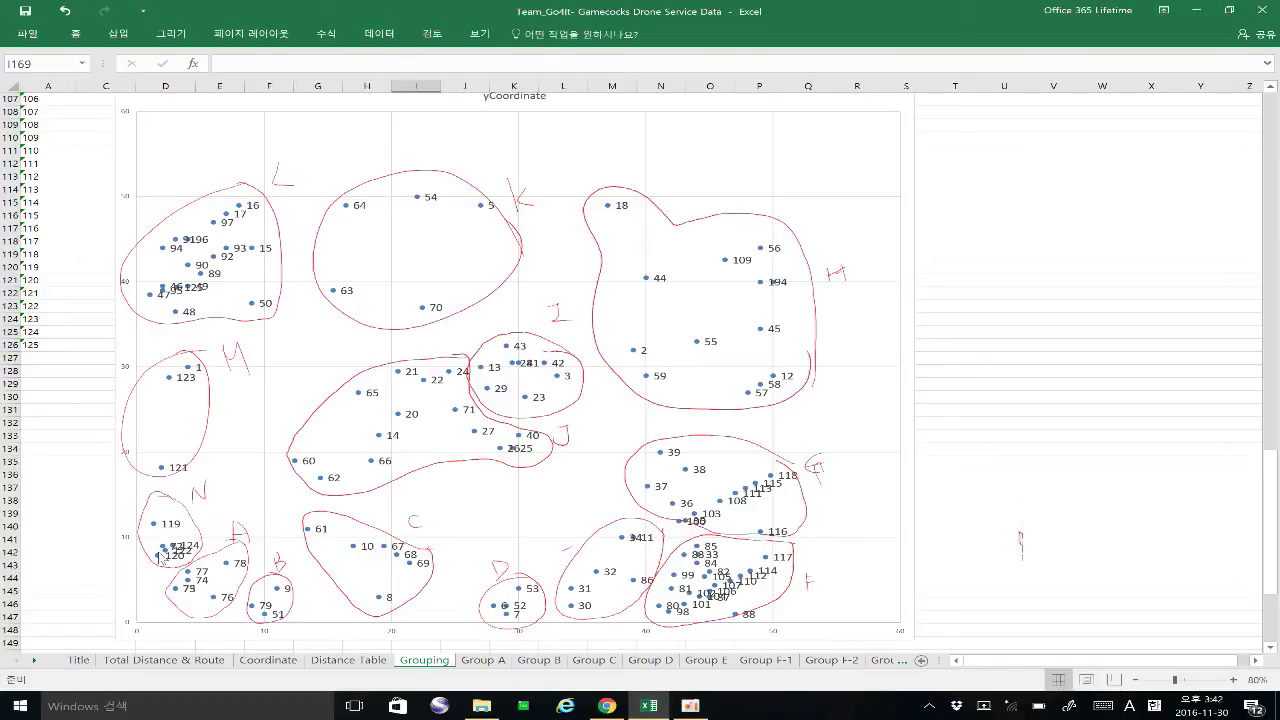
{"action": "mouse_move", "coordinate": [170, 537]}
{"action": "left_click", "coordinate": [965, 466]}
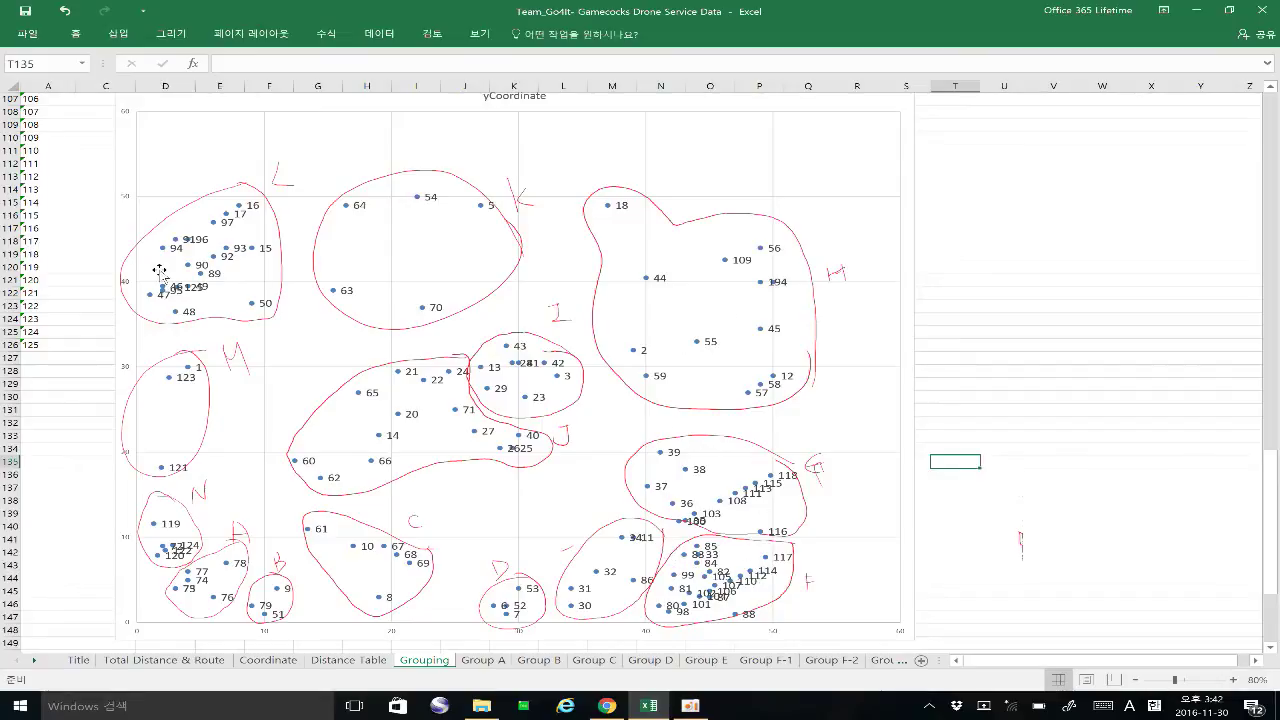
{"action": "mouse_move", "coordinate": [205, 285]}
{"action": "left_click", "coordinate": [997, 396]}
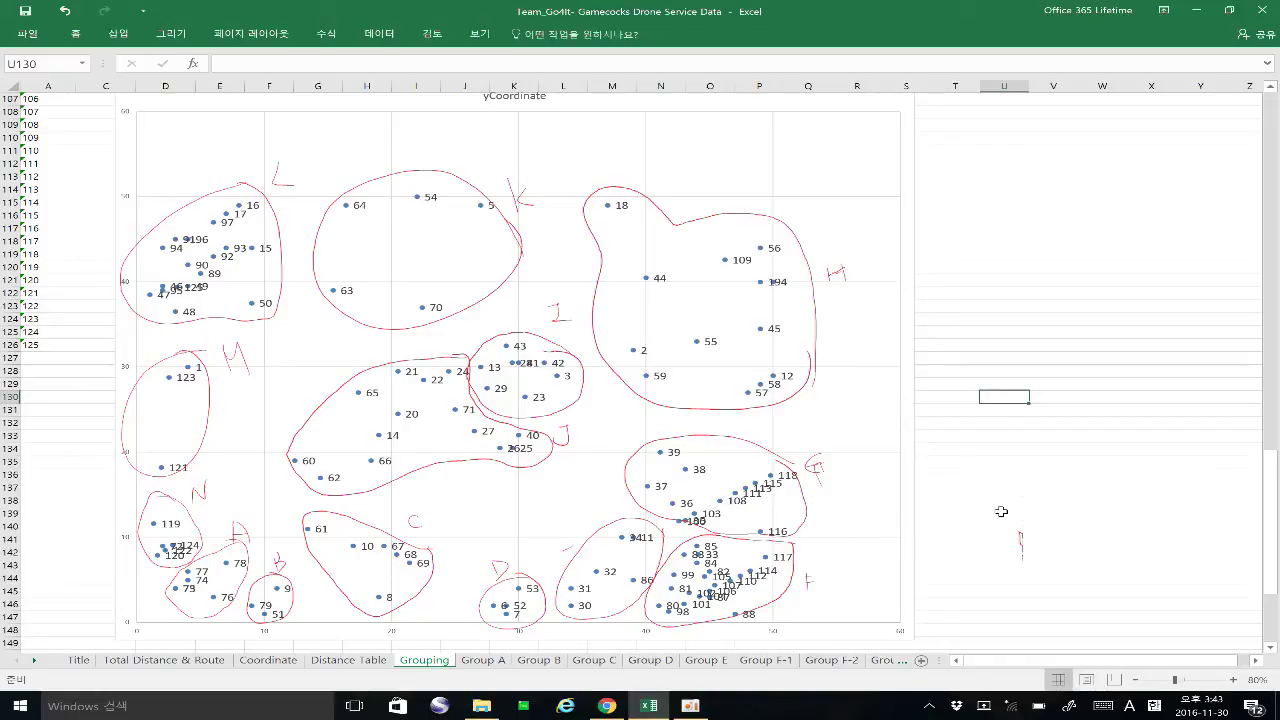
{"action": "left_click", "coordinate": [1001, 459]}
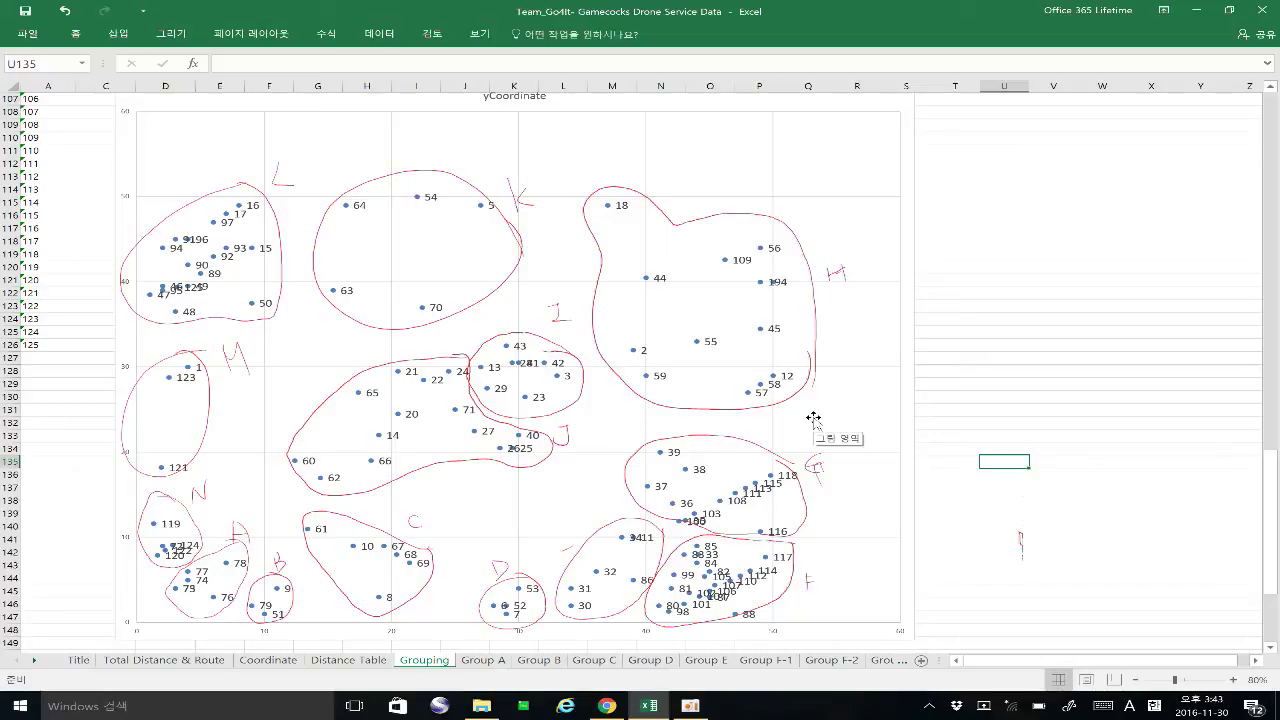
{"action": "left_click", "coordinate": [950, 435]}
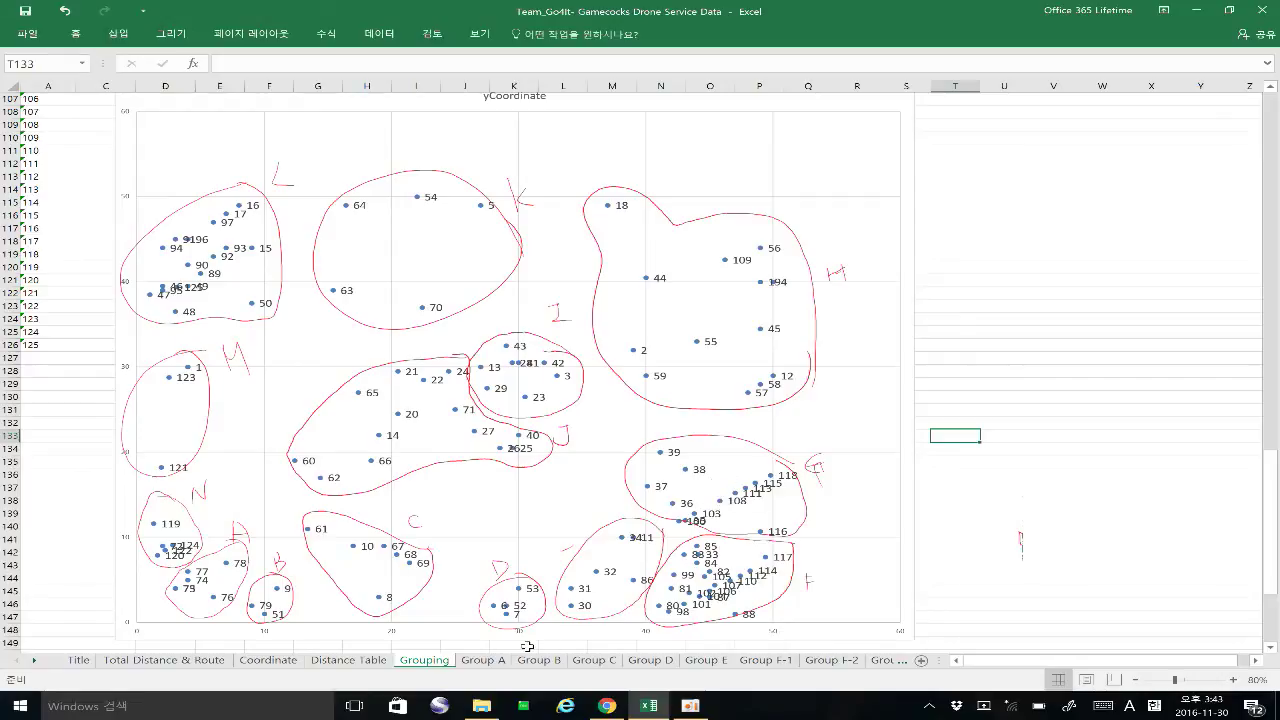
Review the distance tables, variables and optimized routes on the group sheets from Group A through Group F-2.
{"action": "left_click", "coordinate": [482, 660]}
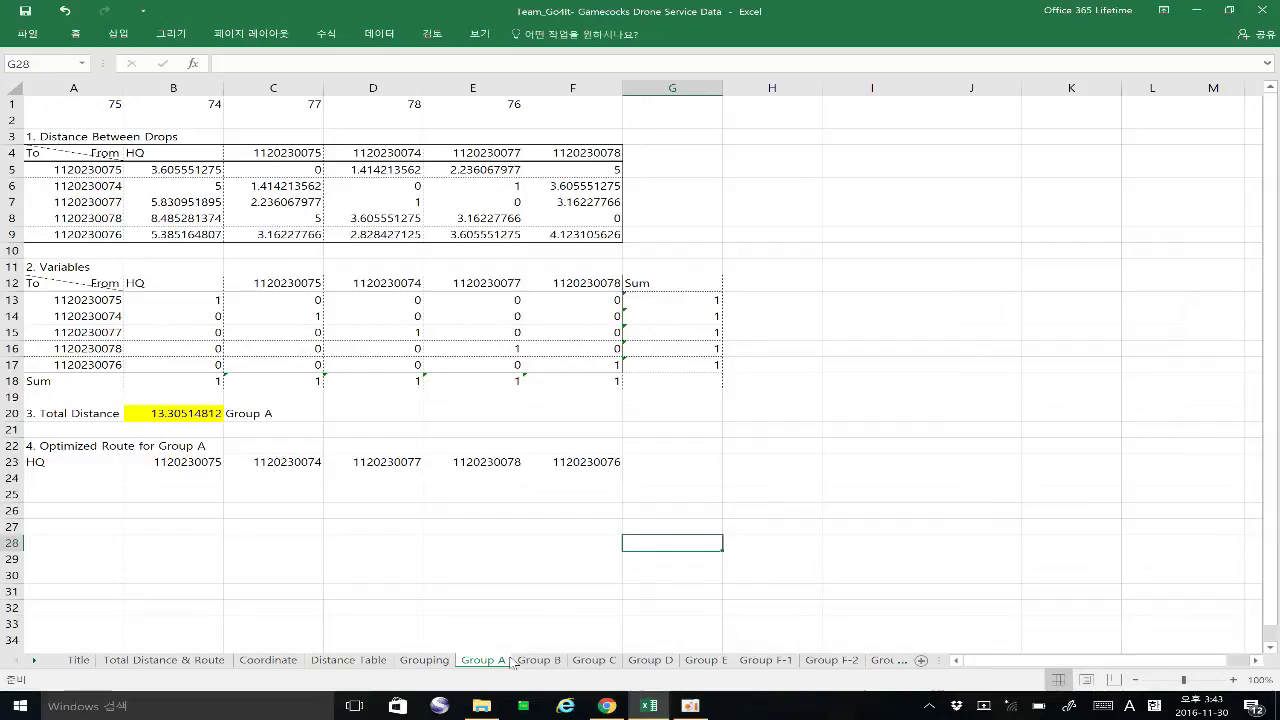
{"action": "left_click", "coordinate": [540, 660]}
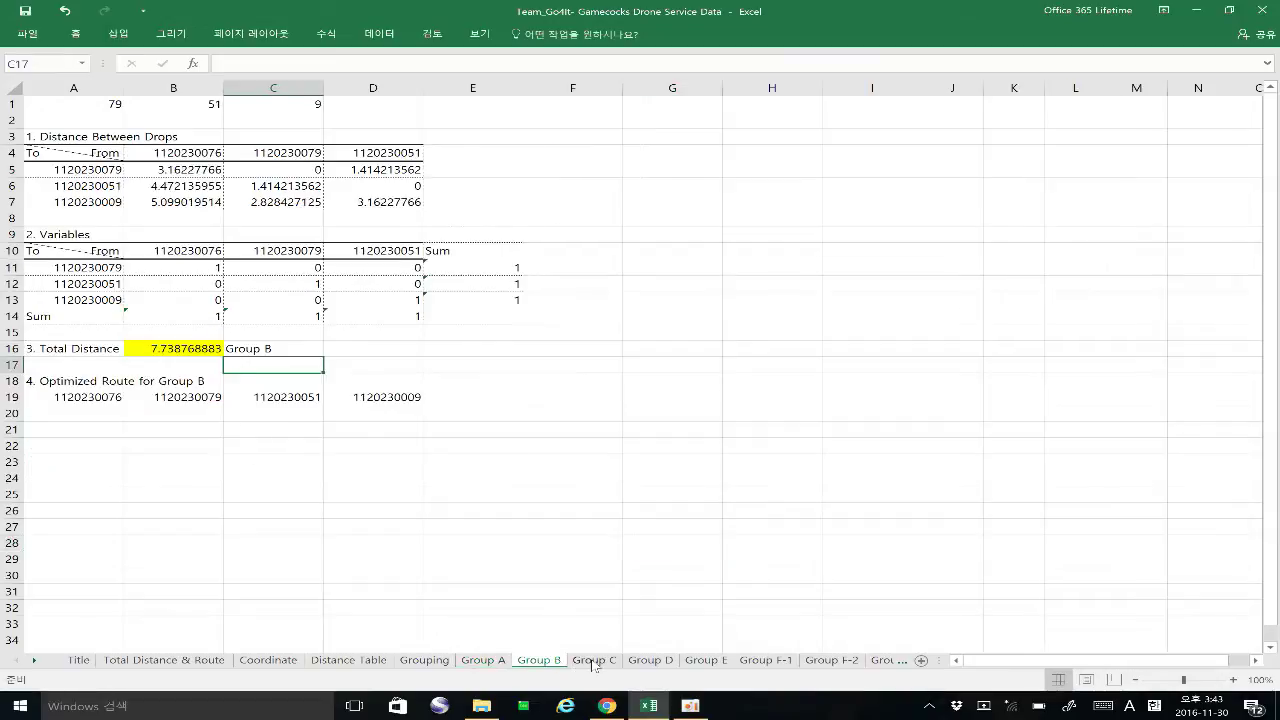
{"action": "left_click", "coordinate": [594, 663]}
{"action": "left_click", "coordinate": [670, 665]}
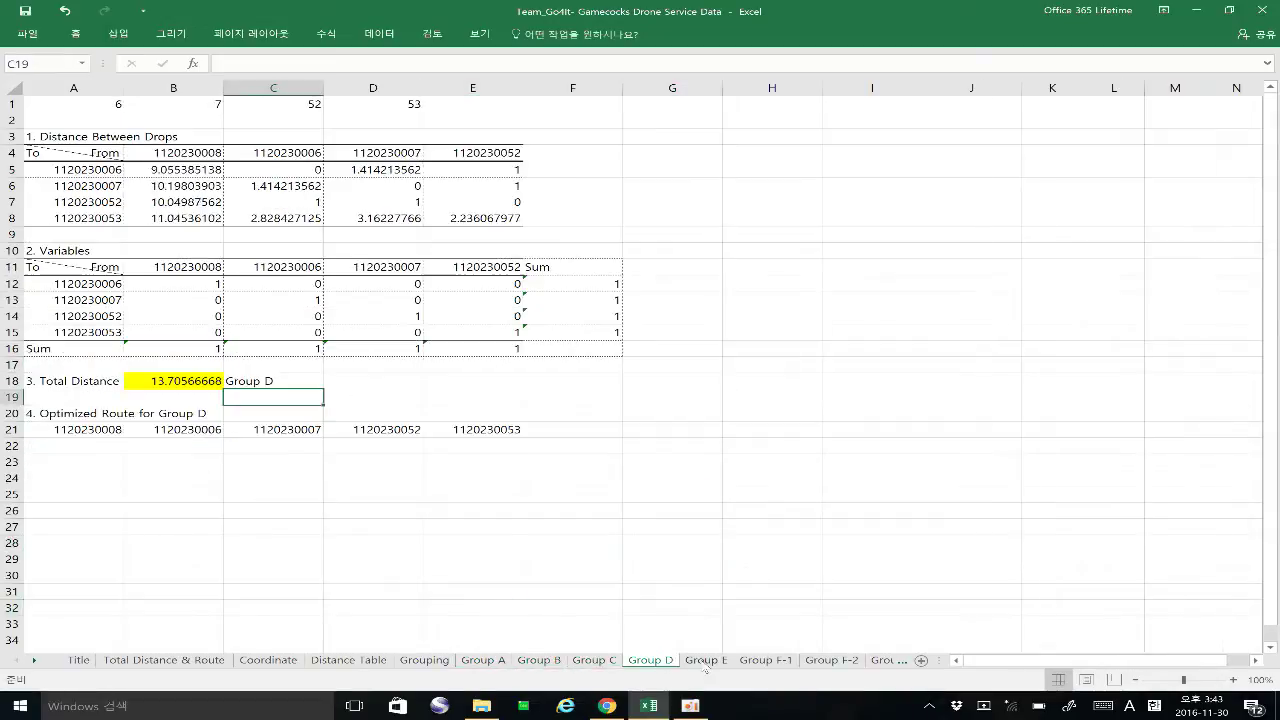
{"action": "left_click", "coordinate": [708, 665]}
{"action": "left_click", "coordinate": [760, 664]}
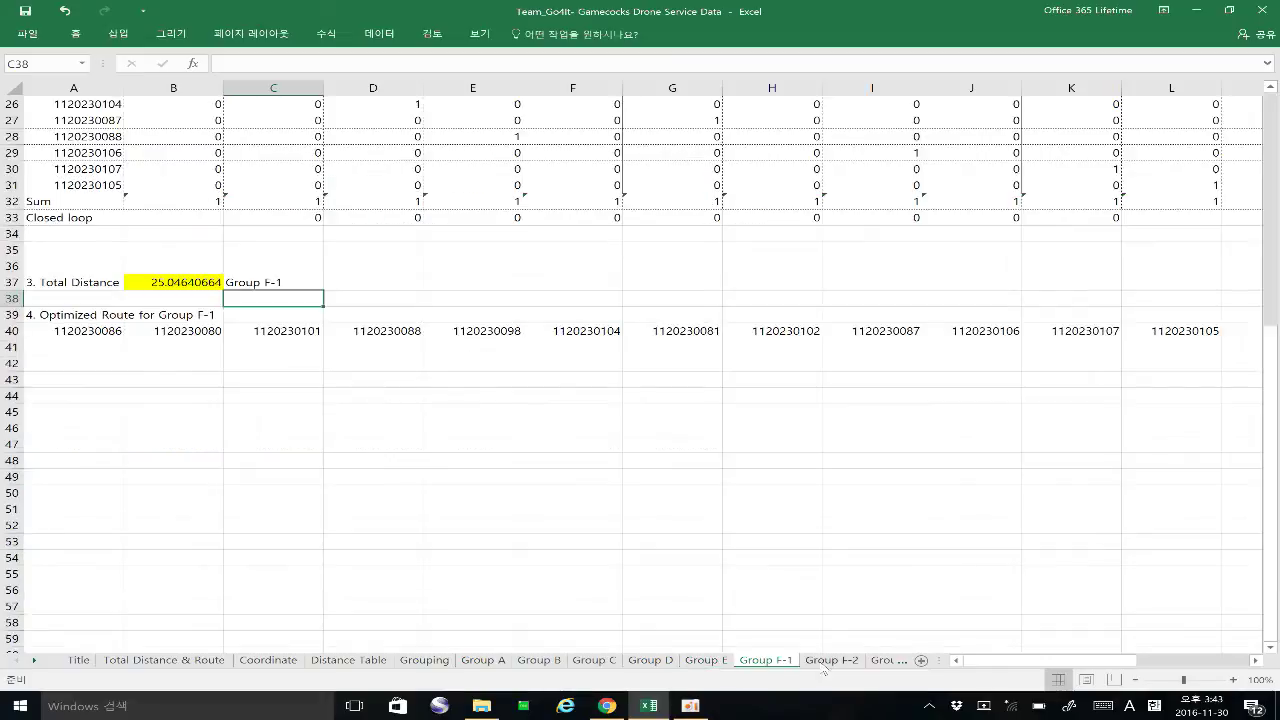
{"action": "left_click", "coordinate": [829, 664]}
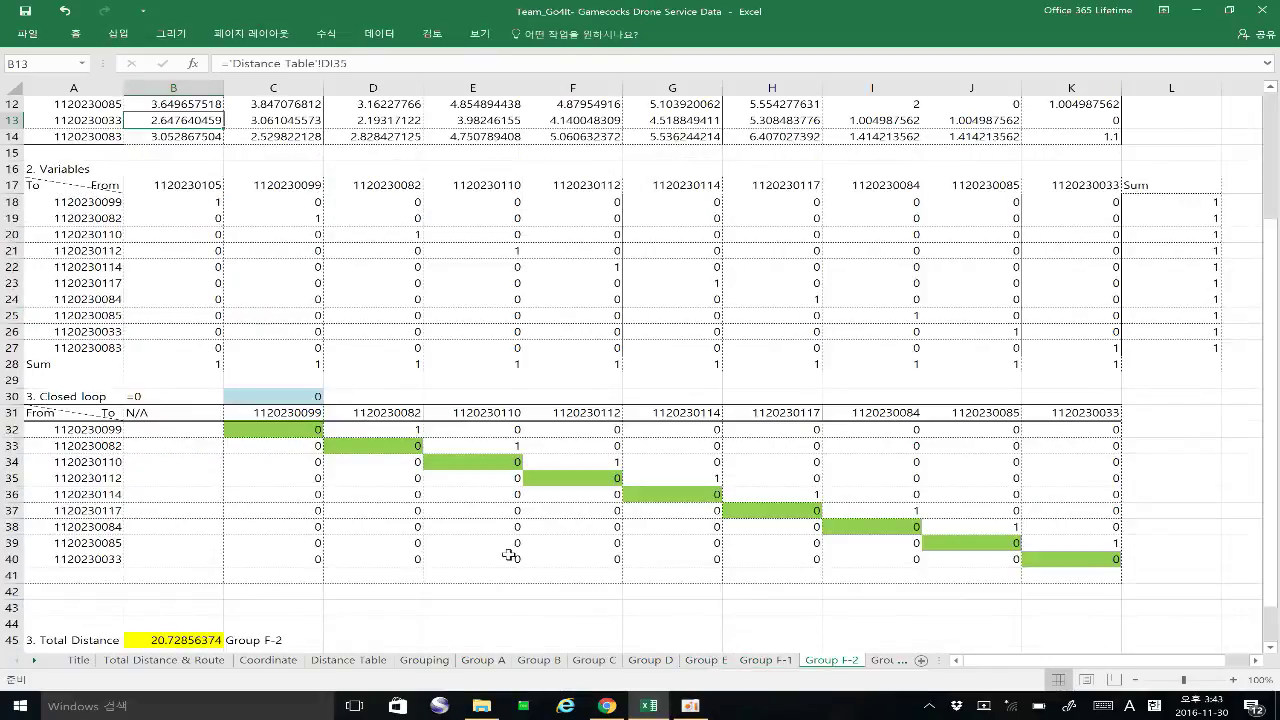
Compare the starting drop in cell B4 of Group F-2 with the final optimized-route drop in cell L40 of Group F-1.
{"action": "scroll", "coordinate": [510, 557], "scroll_direction": "up", "scroll_amount": 4}
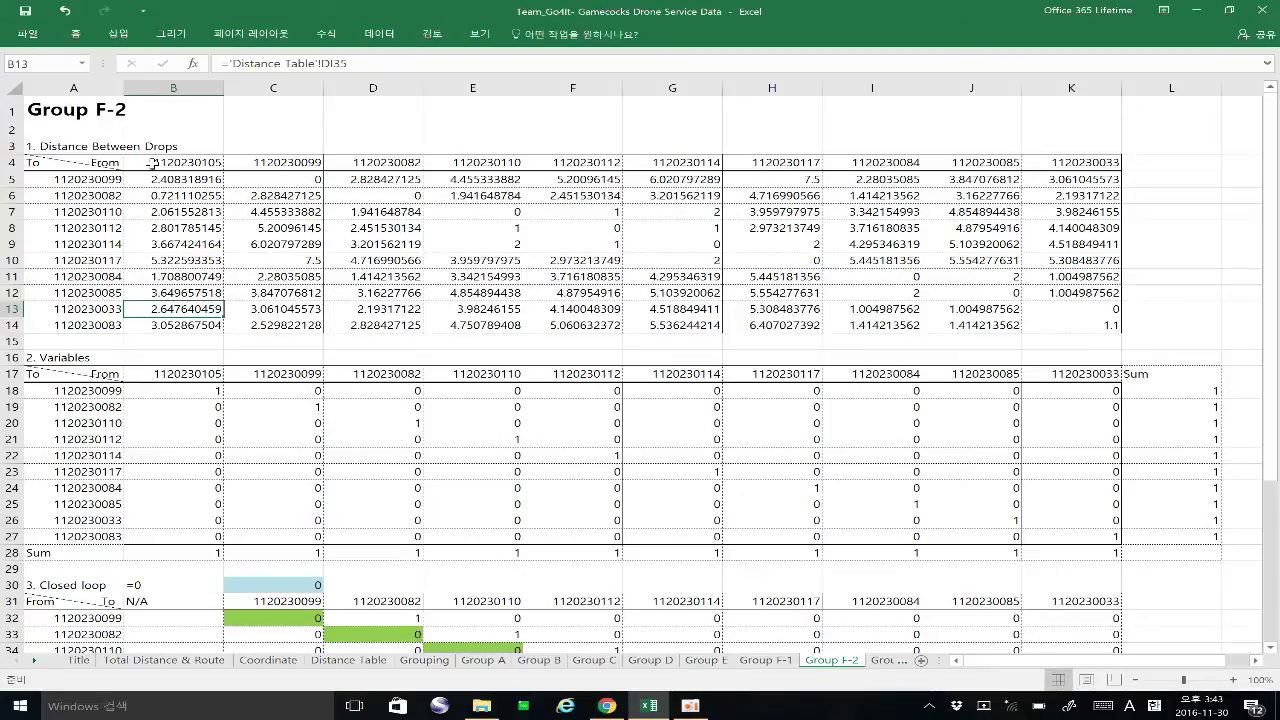
{"action": "left_click", "coordinate": [167, 162]}
{"action": "left_click", "coordinate": [766, 660]}
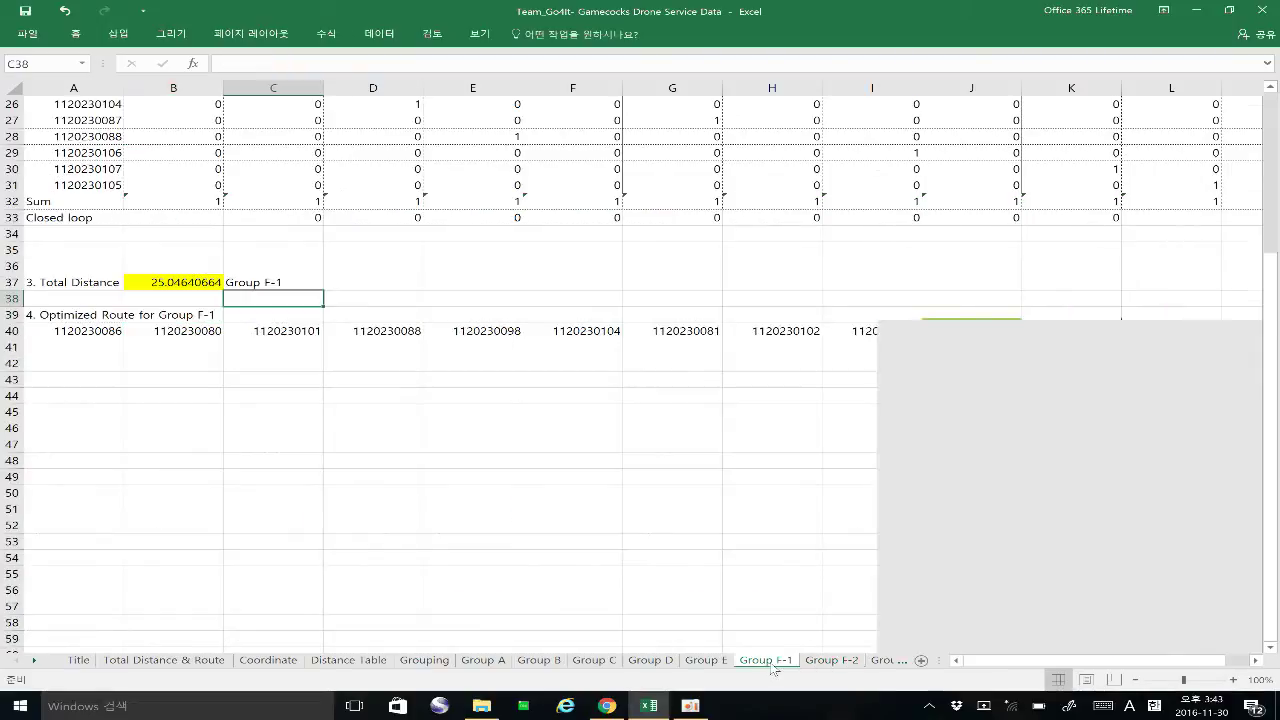
{"action": "scroll", "coordinate": [141, 300], "scroll_direction": "up", "scroll_amount": 6}
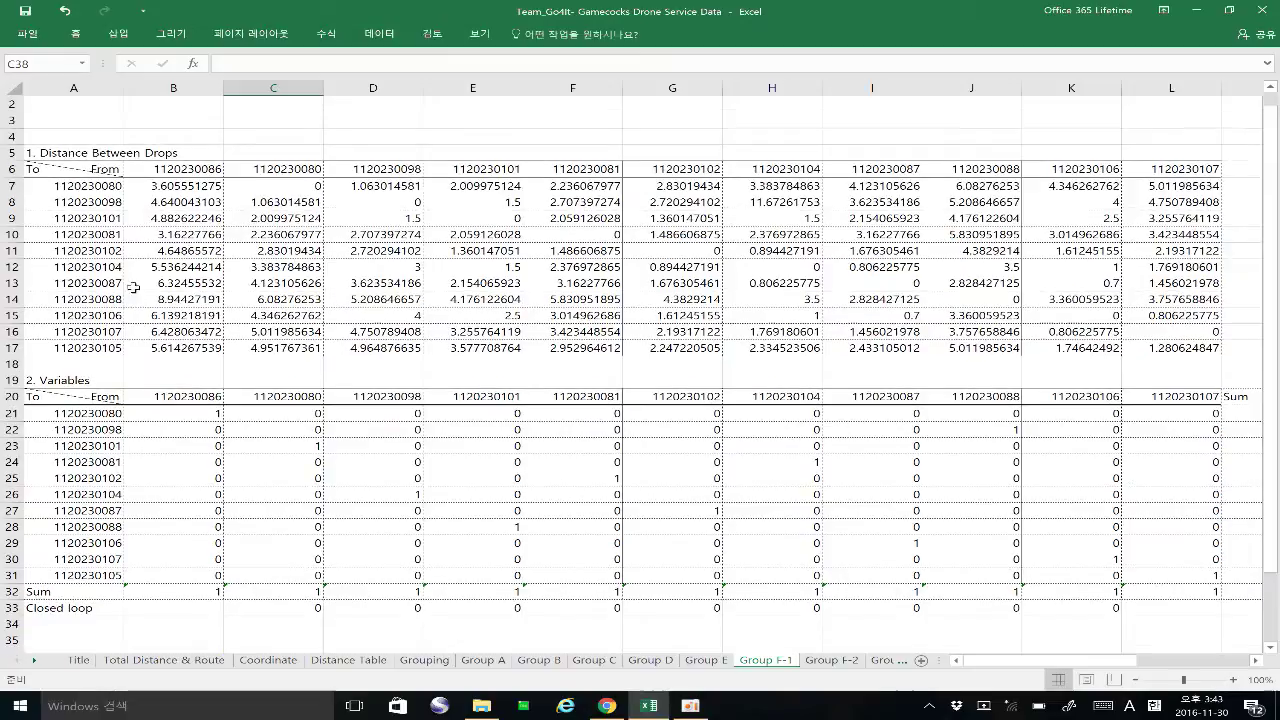
{"action": "scroll", "coordinate": [94, 383], "scroll_direction": "down", "scroll_amount": 6}
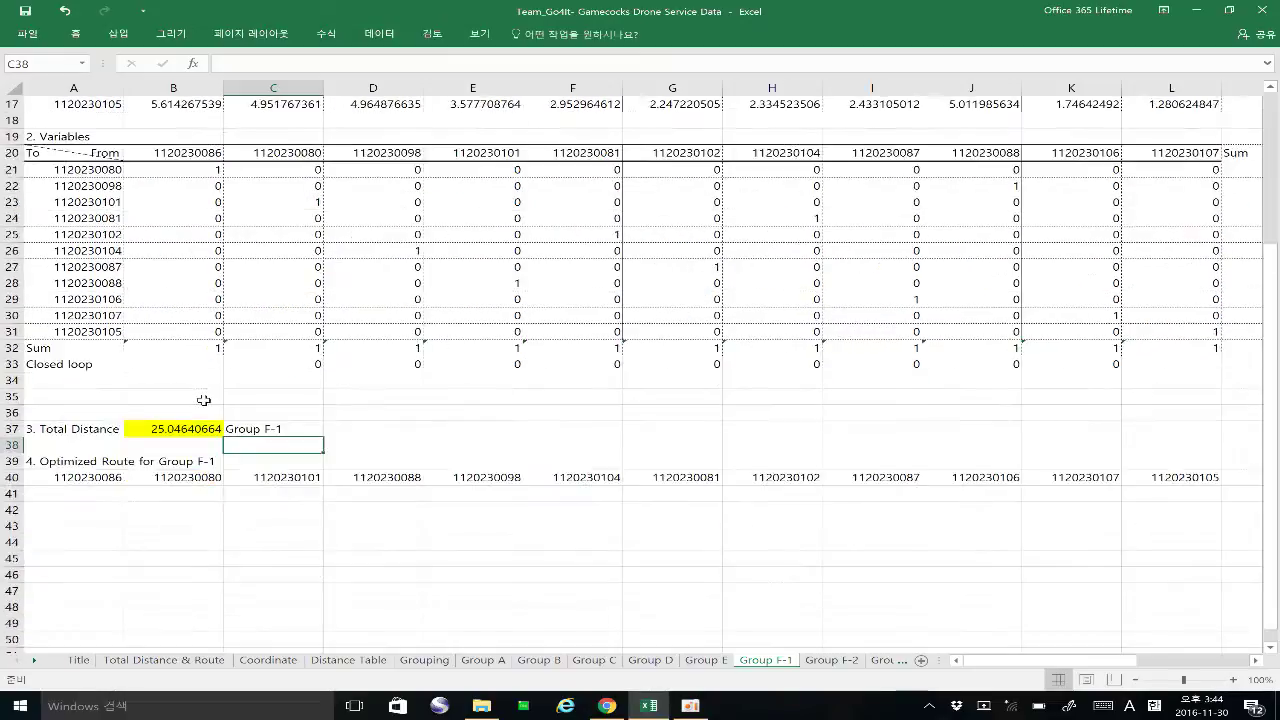
{"action": "left_click", "coordinate": [1148, 436]}
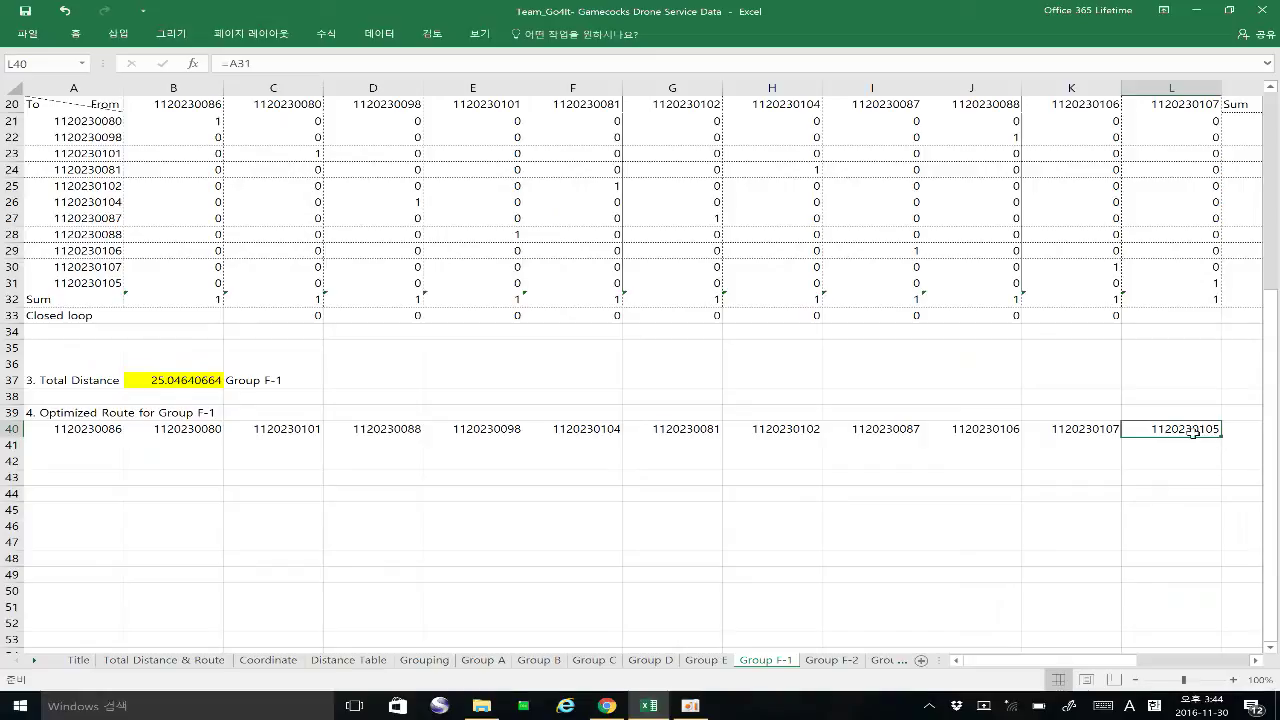
Return to the Group F-2 sheet and examine the From/To layout and the variables matrix in B18:K27.
{"action": "left_click", "coordinate": [824, 658]}
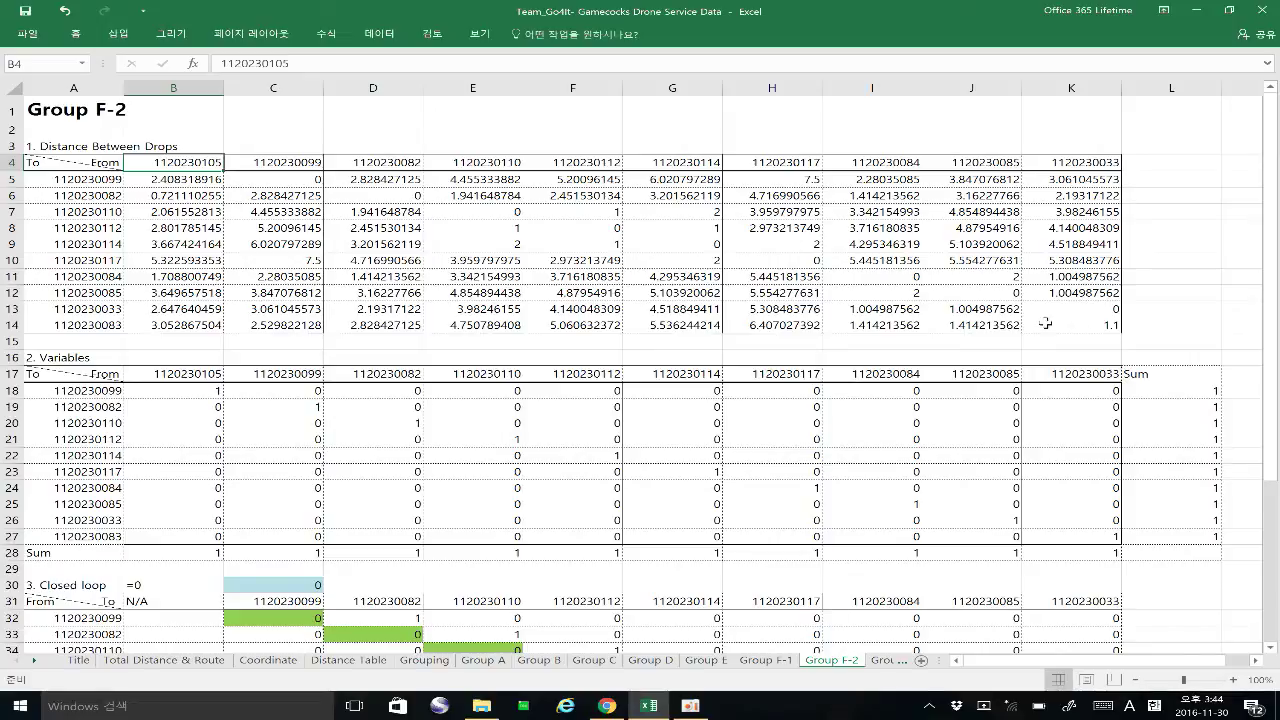
{"action": "left_click", "coordinate": [92, 166]}
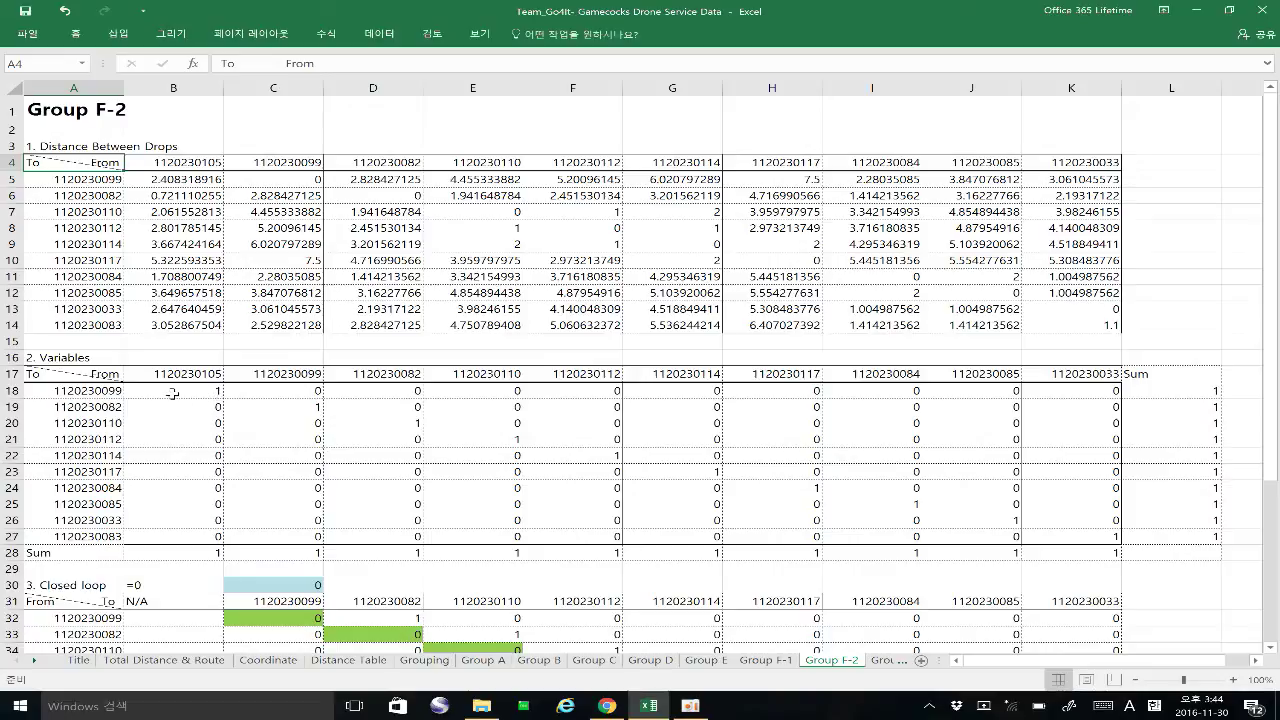
{"action": "left_click_drag", "start_coordinate": [175, 390], "coordinate": [1066, 537]}
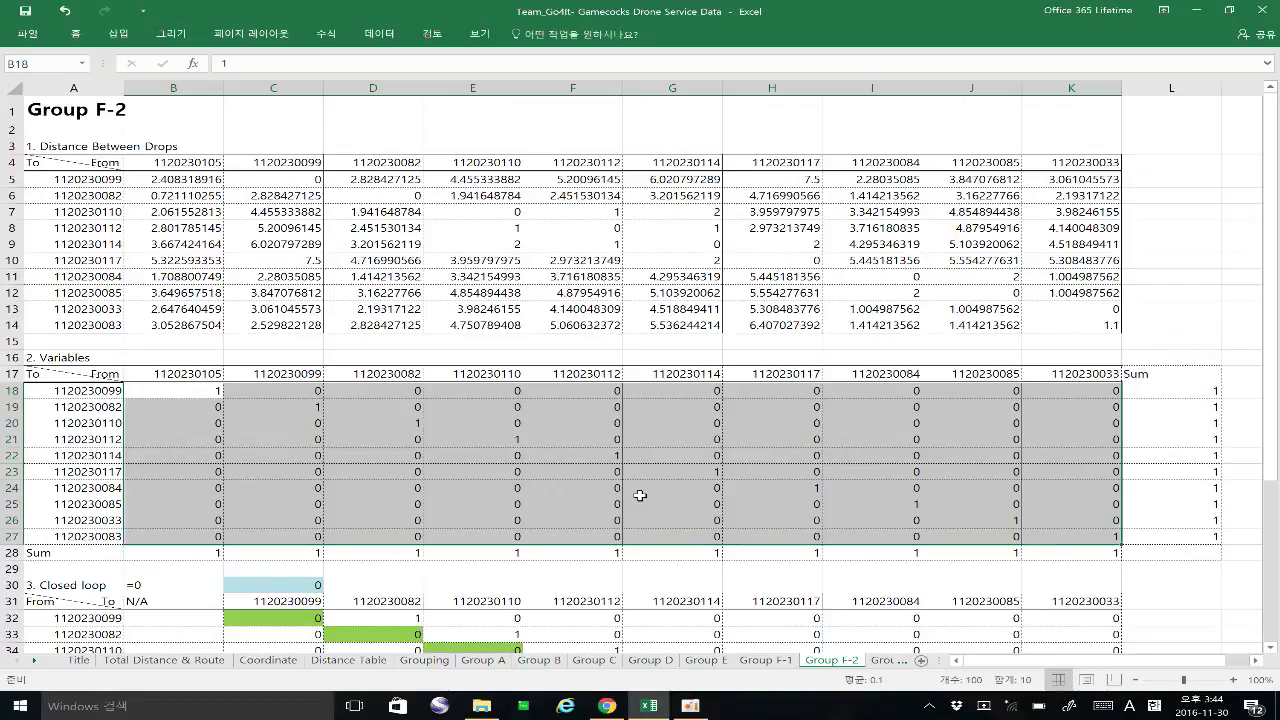
{"action": "left_click", "coordinate": [365, 454]}
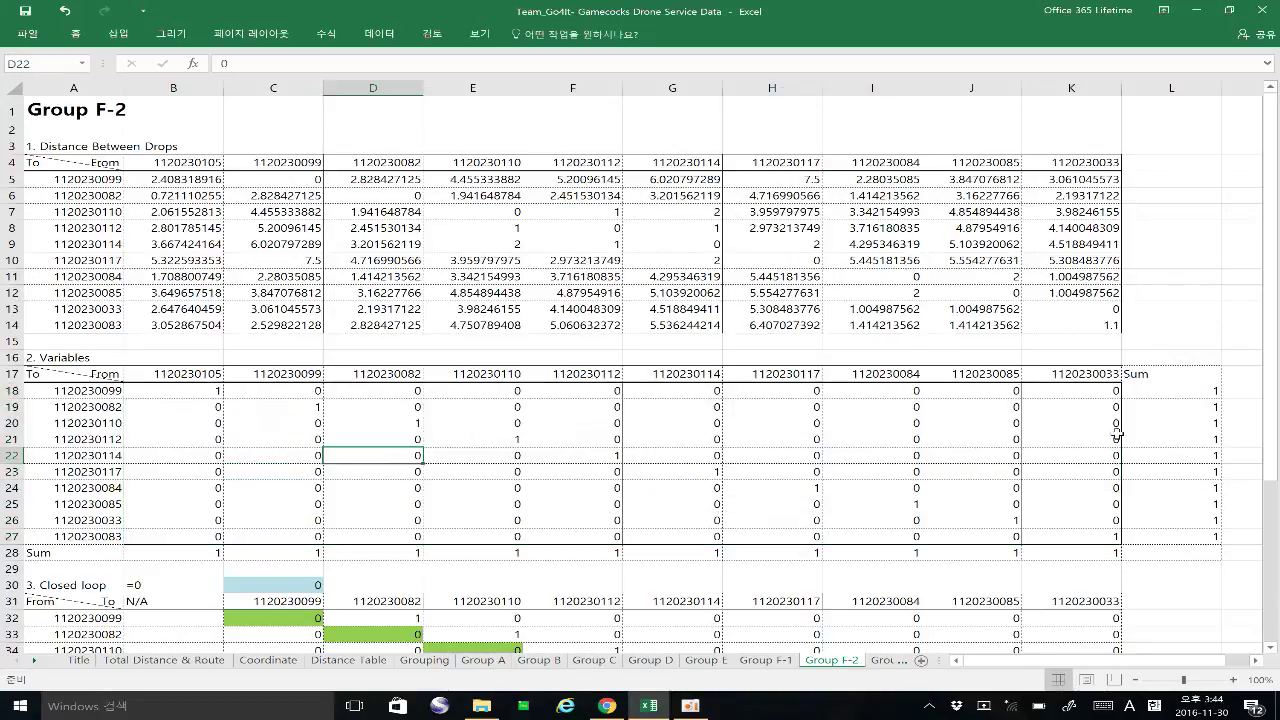
Inspect the row sum formulas of the Group F-2 variables table in column L, from L18 down to L25.
{"action": "left_click", "coordinate": [1175, 390]}
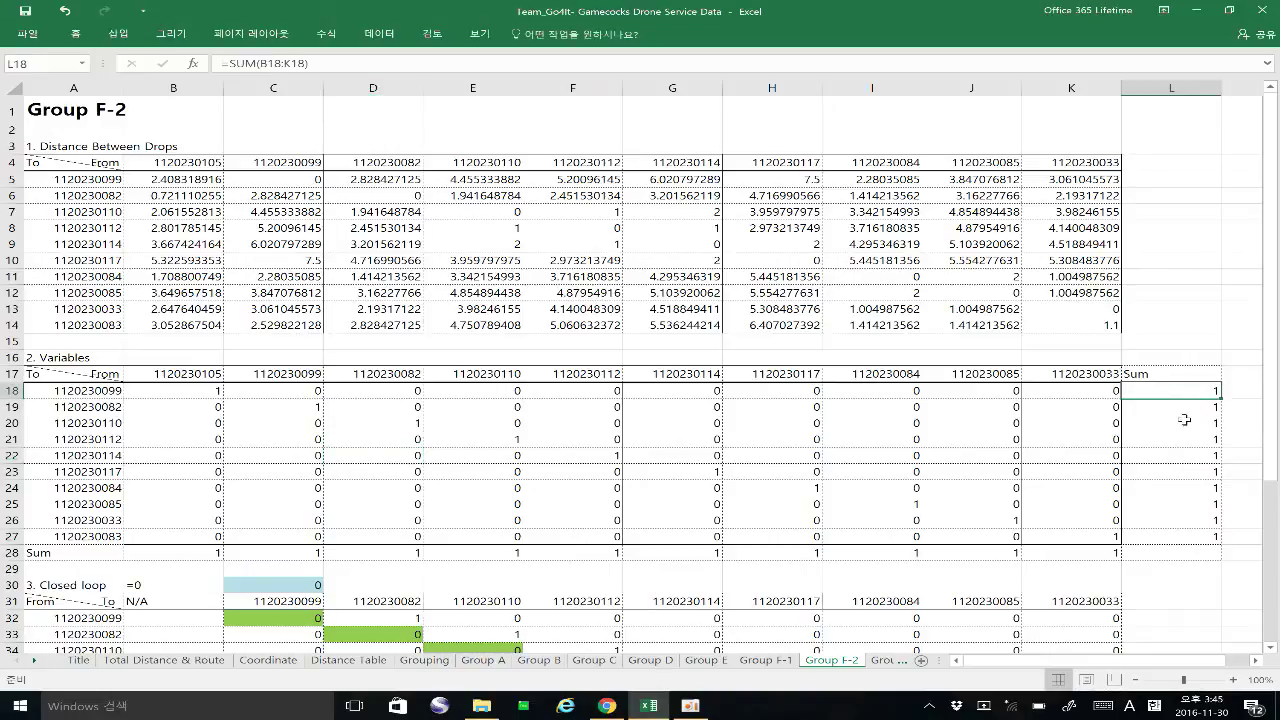
{"action": "key", "text": "Down"}
{"action": "key", "text": "Down"}
{"action": "key", "text": "Down"}
{"action": "key", "text": "Down"}
{"action": "key", "text": "Down"}
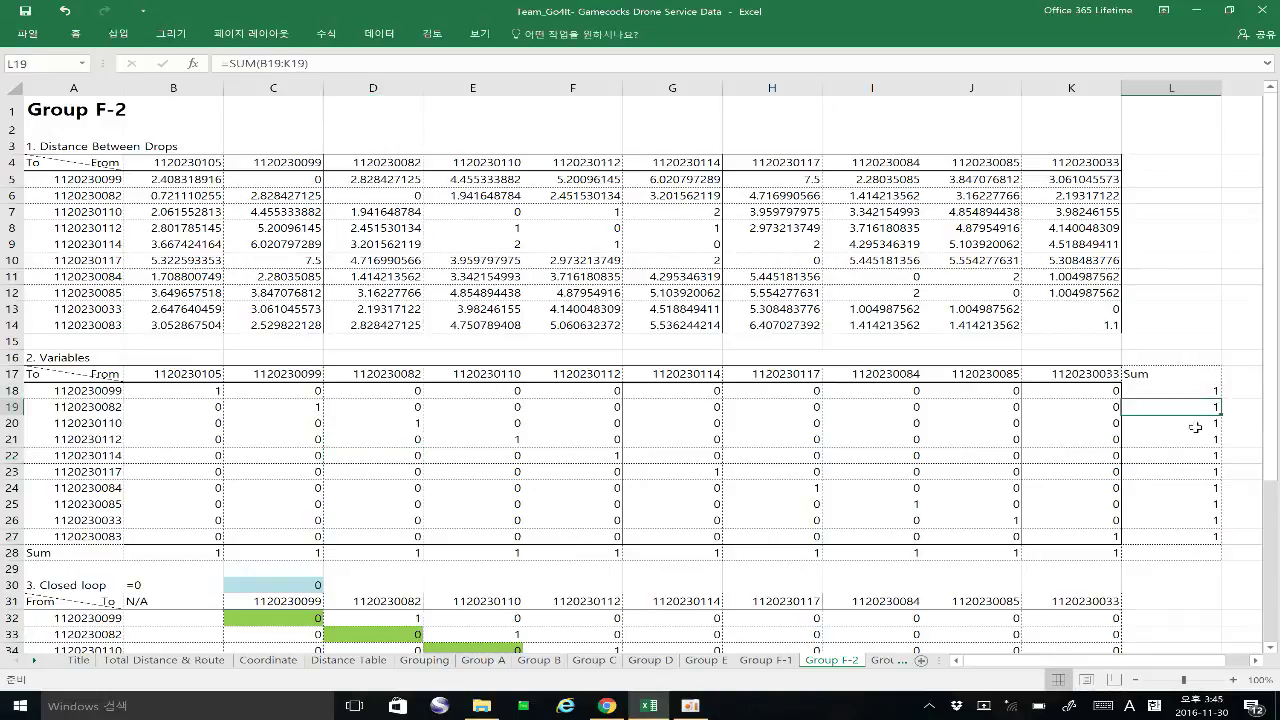
{"action": "left_click", "coordinate": [1192, 501]}
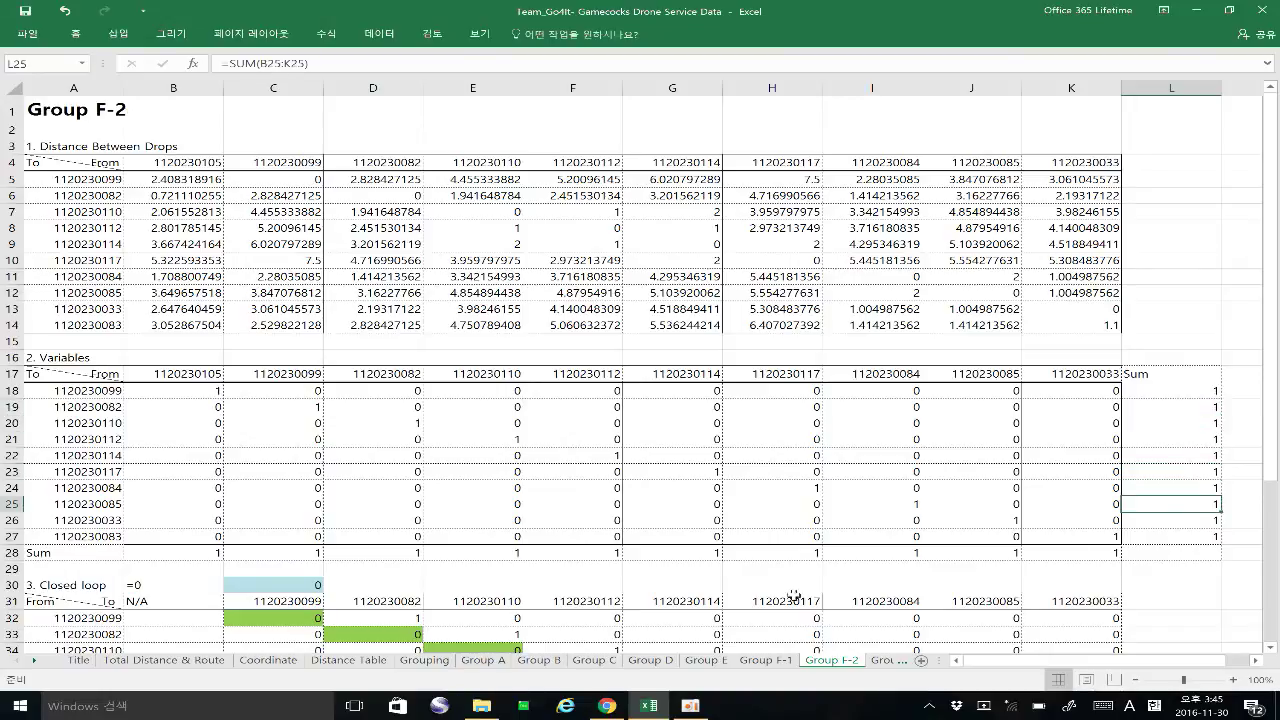
Inspect the column sum formulas beneath the variables matrix in row 28, from B28 to F28.
{"action": "left_click", "coordinate": [215, 557]}
{"action": "left_click", "coordinate": [261, 557]}
{"action": "left_click", "coordinate": [342, 556]}
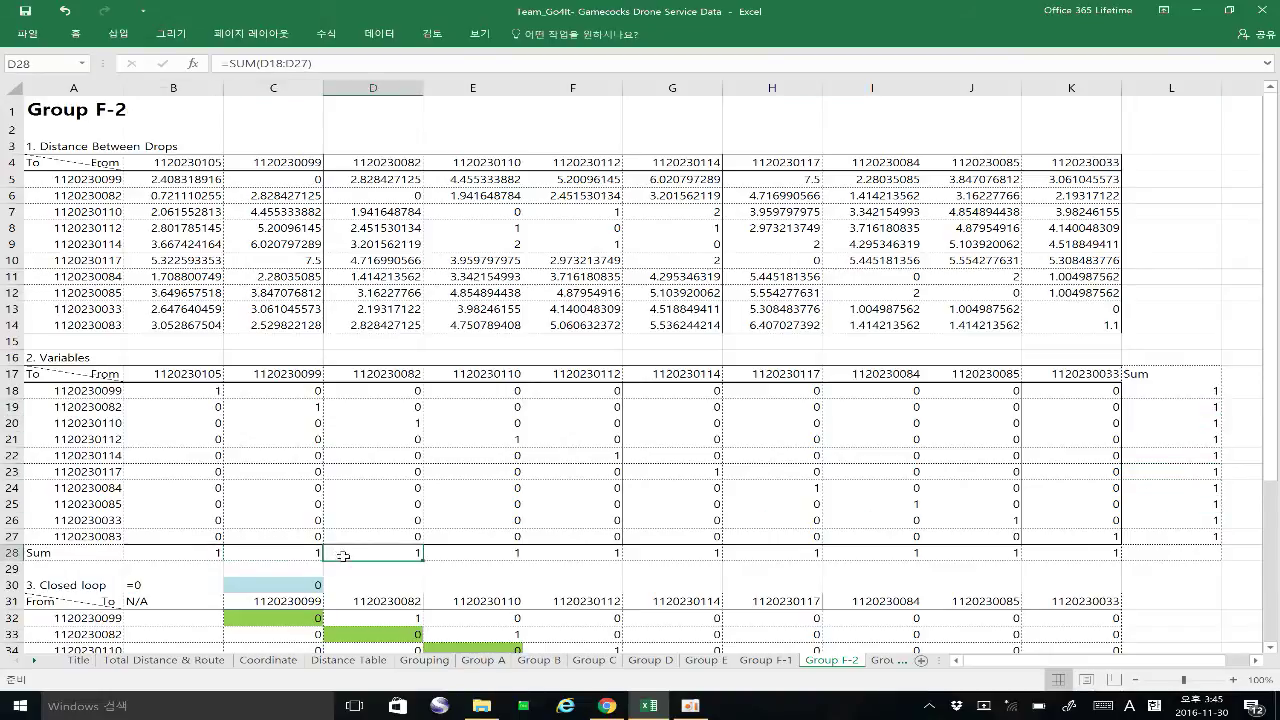
{"action": "left_click", "coordinate": [465, 555]}
{"action": "left_click", "coordinate": [543, 551]}
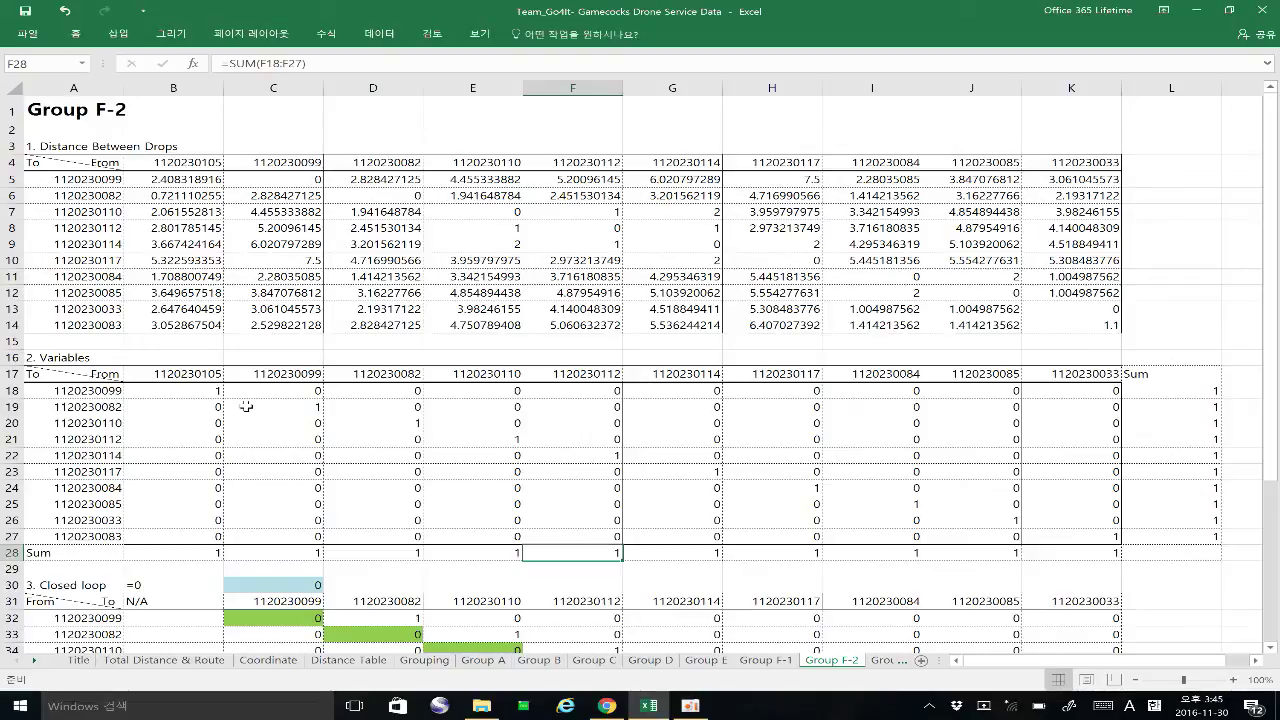
Check the first and last route variables, B18 and K27, against their destination labels in A18 and A27.
{"action": "left_click", "coordinate": [193, 392]}
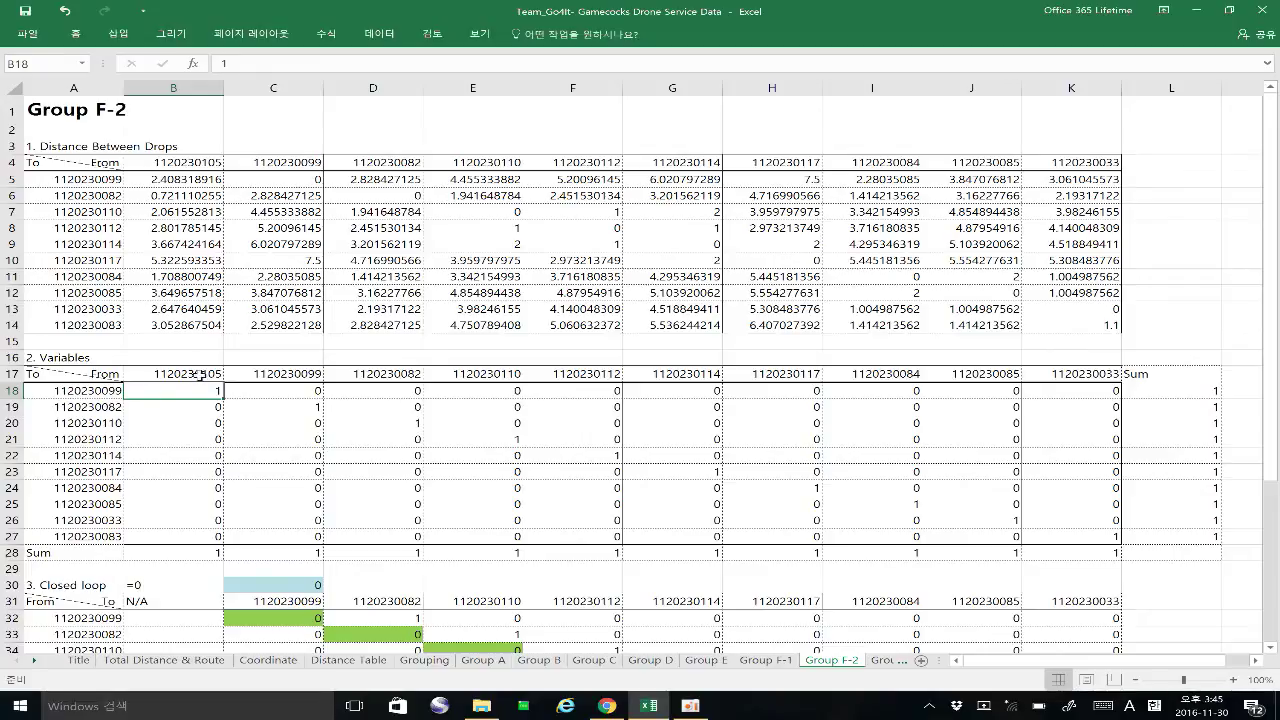
{"action": "left_click", "coordinate": [104, 391]}
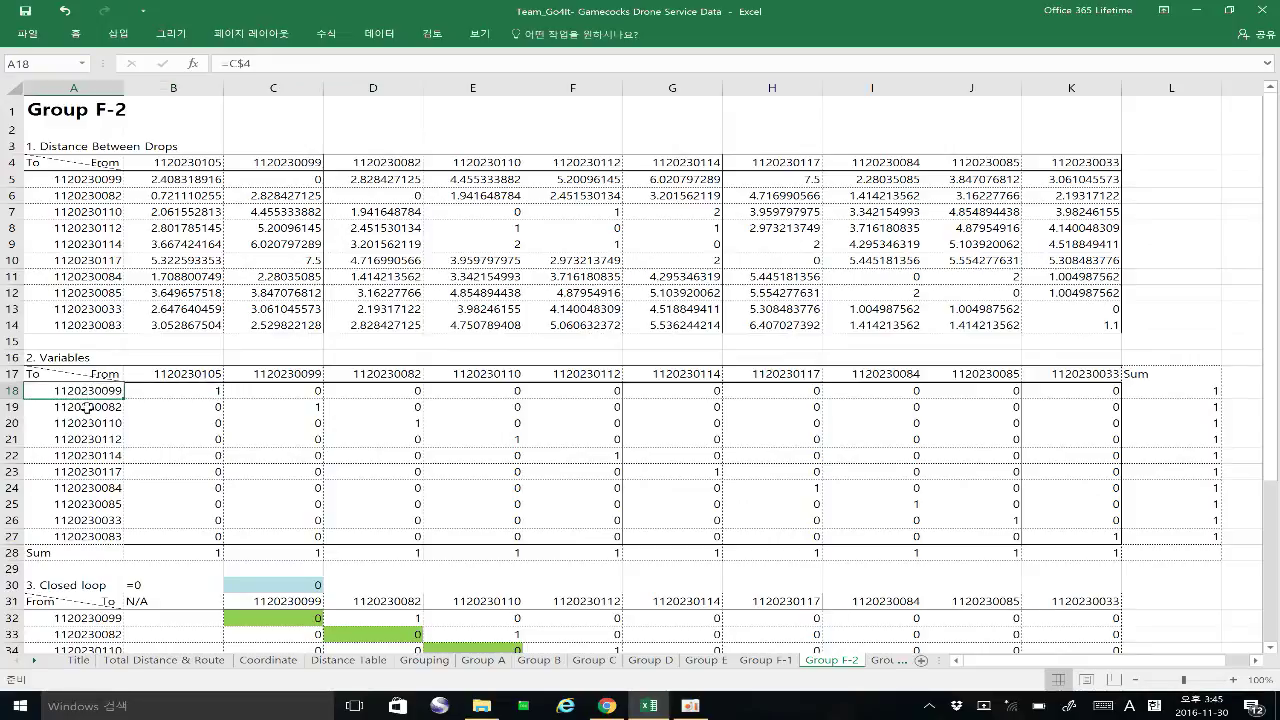
{"action": "left_click", "coordinate": [190, 390]}
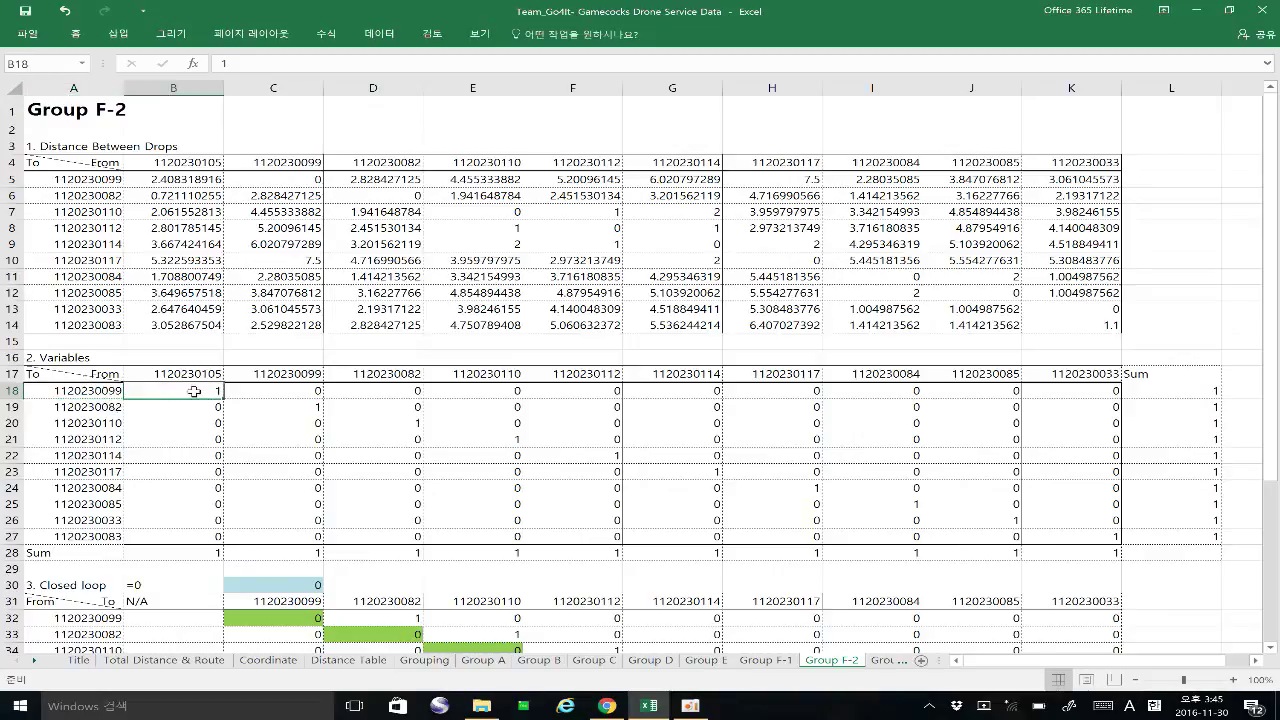
{"action": "left_click", "coordinate": [1100, 538]}
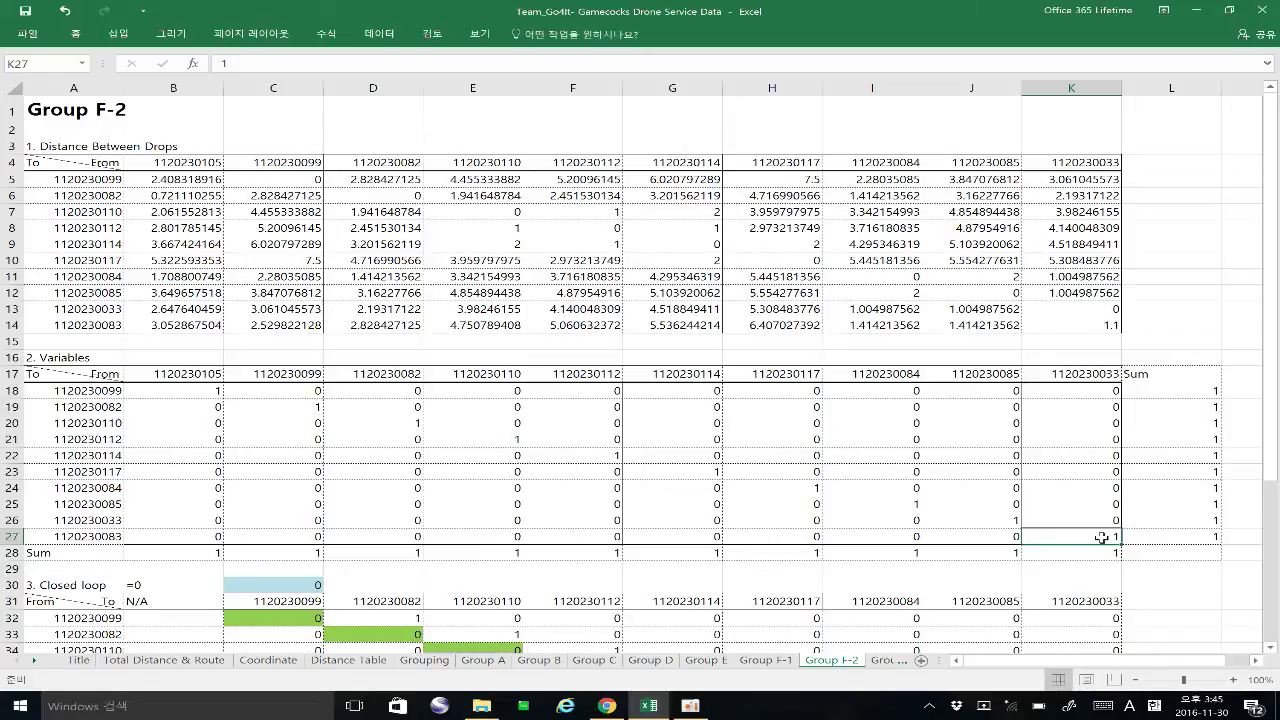
{"action": "left_click", "coordinate": [112, 537]}
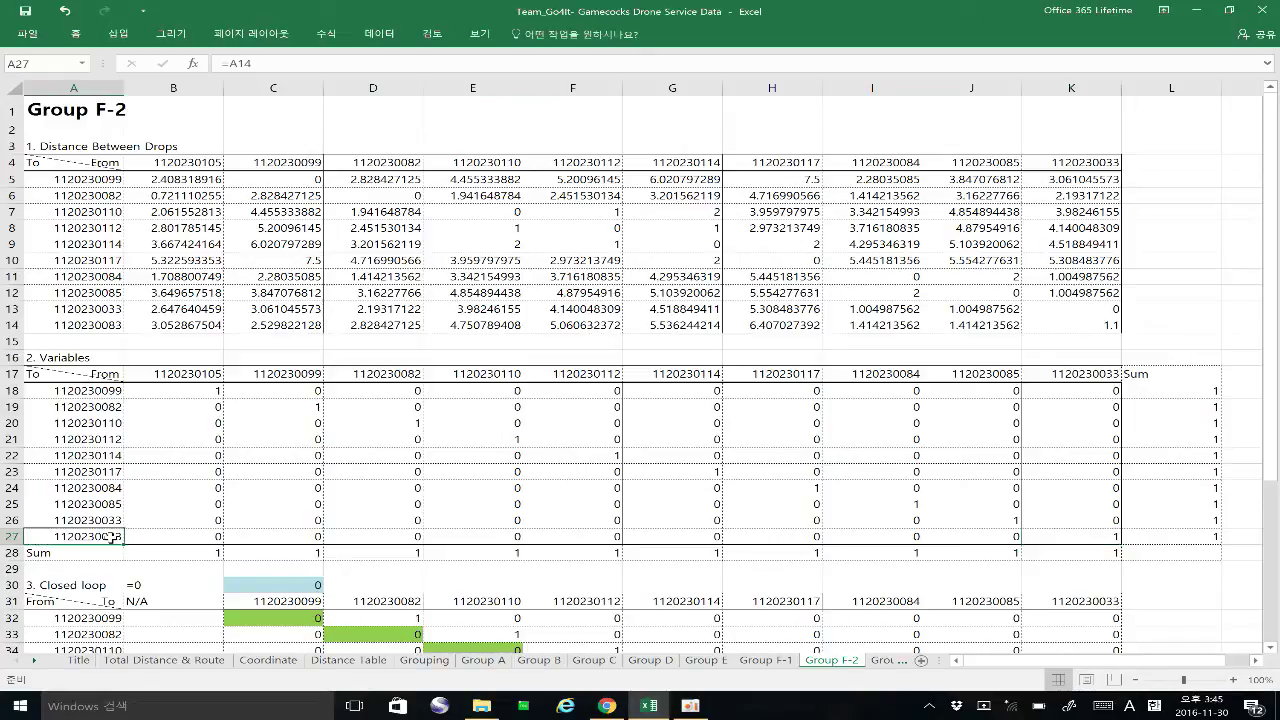
{"action": "left_click", "coordinate": [1108, 538]}
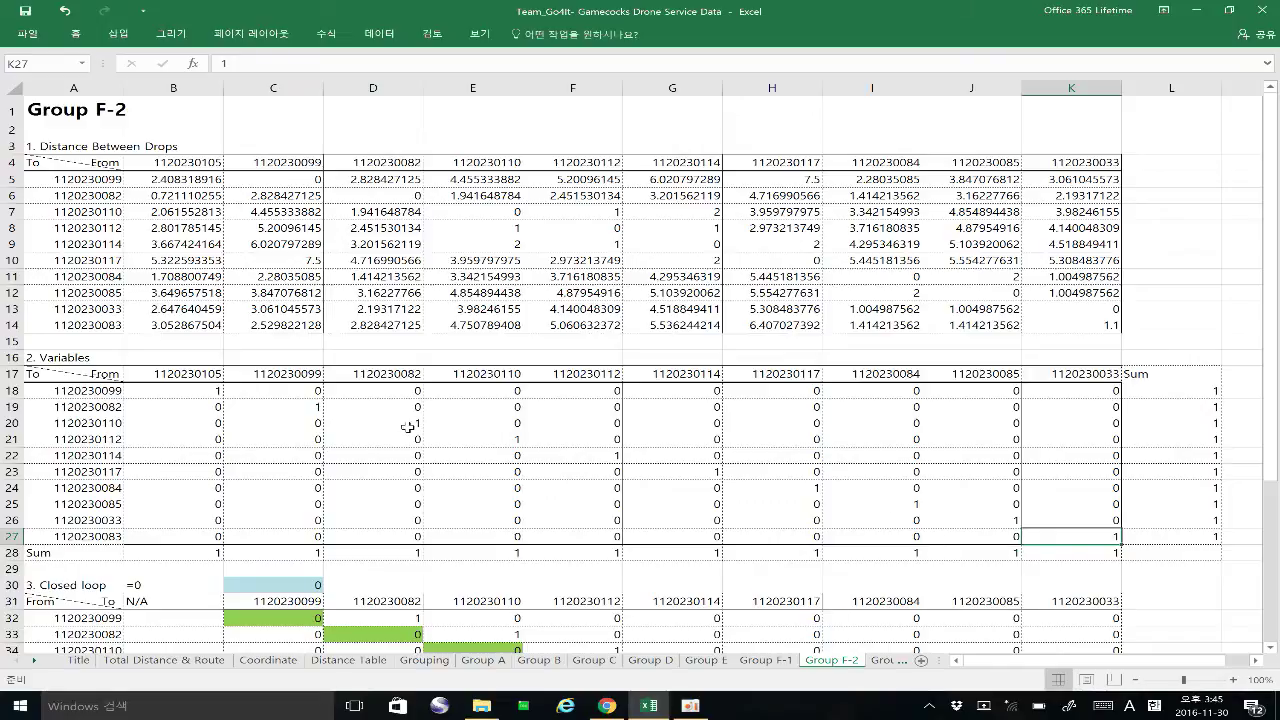
Trace the From headers B17 to F17 and compare the opposite-direction variables in E21 and F20.
{"action": "scroll", "coordinate": [411, 472], "scroll_direction": "down", "scroll_amount": 3}
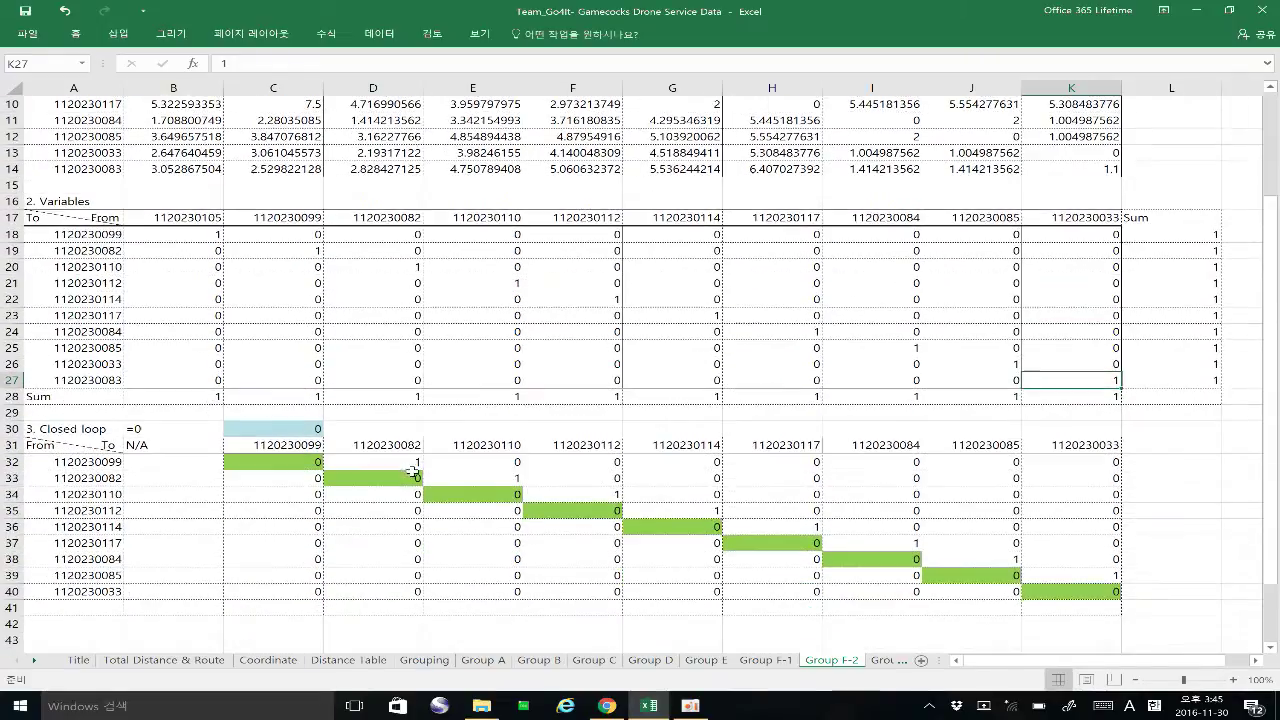
{"action": "scroll", "coordinate": [520, 442], "scroll_direction": "up", "scroll_amount": 1}
{"action": "scroll", "coordinate": [528, 439], "scroll_direction": "up", "scroll_amount": 3}
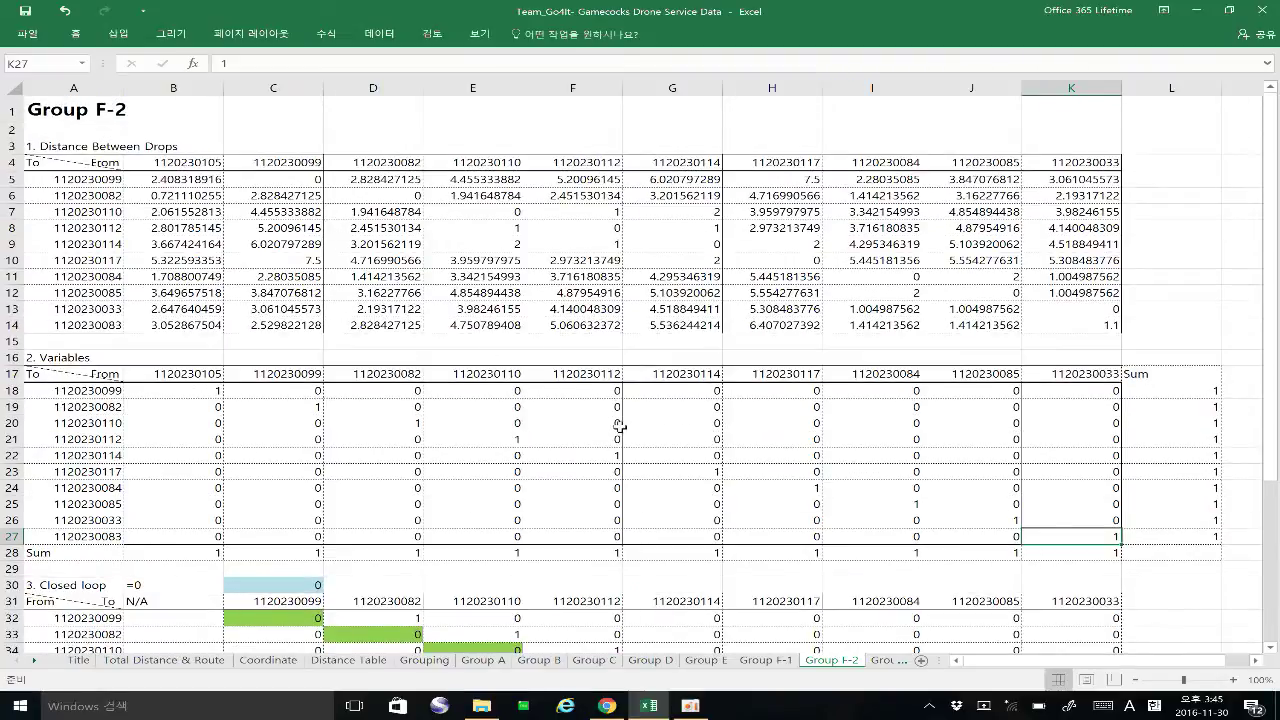
{"action": "left_click", "coordinate": [184, 373]}
{"action": "left_click", "coordinate": [241, 376]}
{"action": "left_click", "coordinate": [368, 376]}
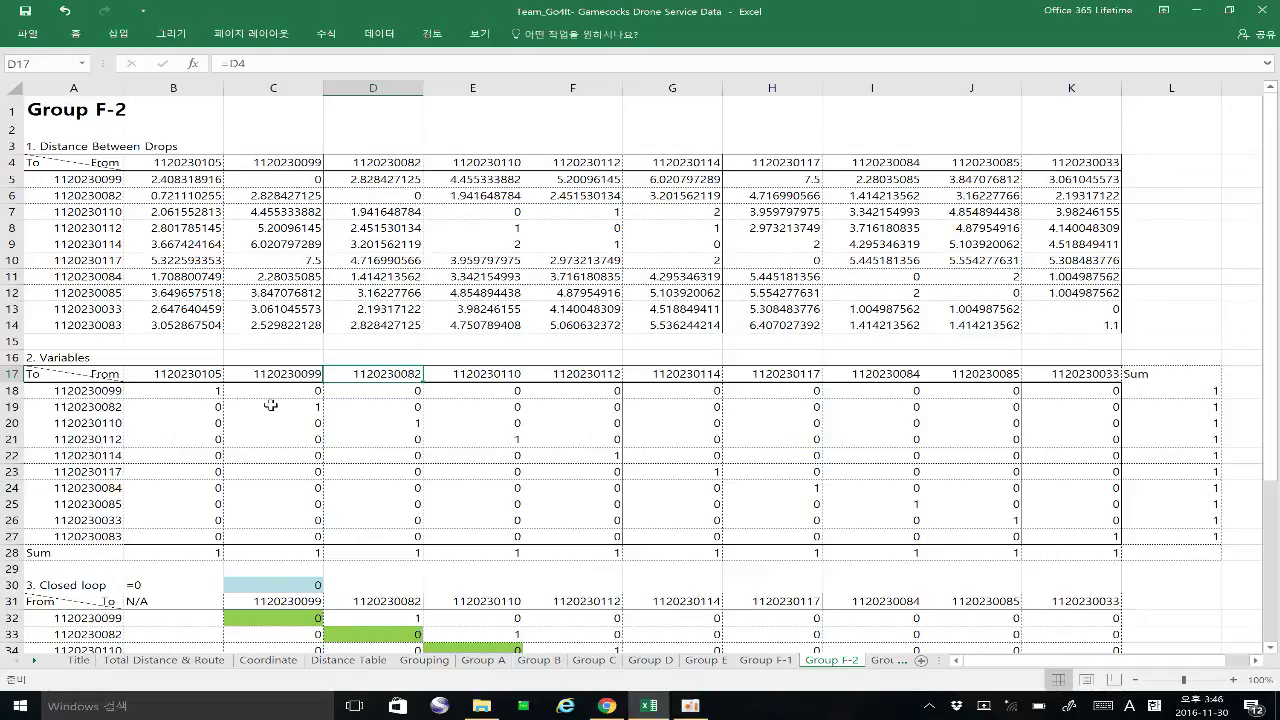
{"action": "left_click", "coordinate": [497, 374]}
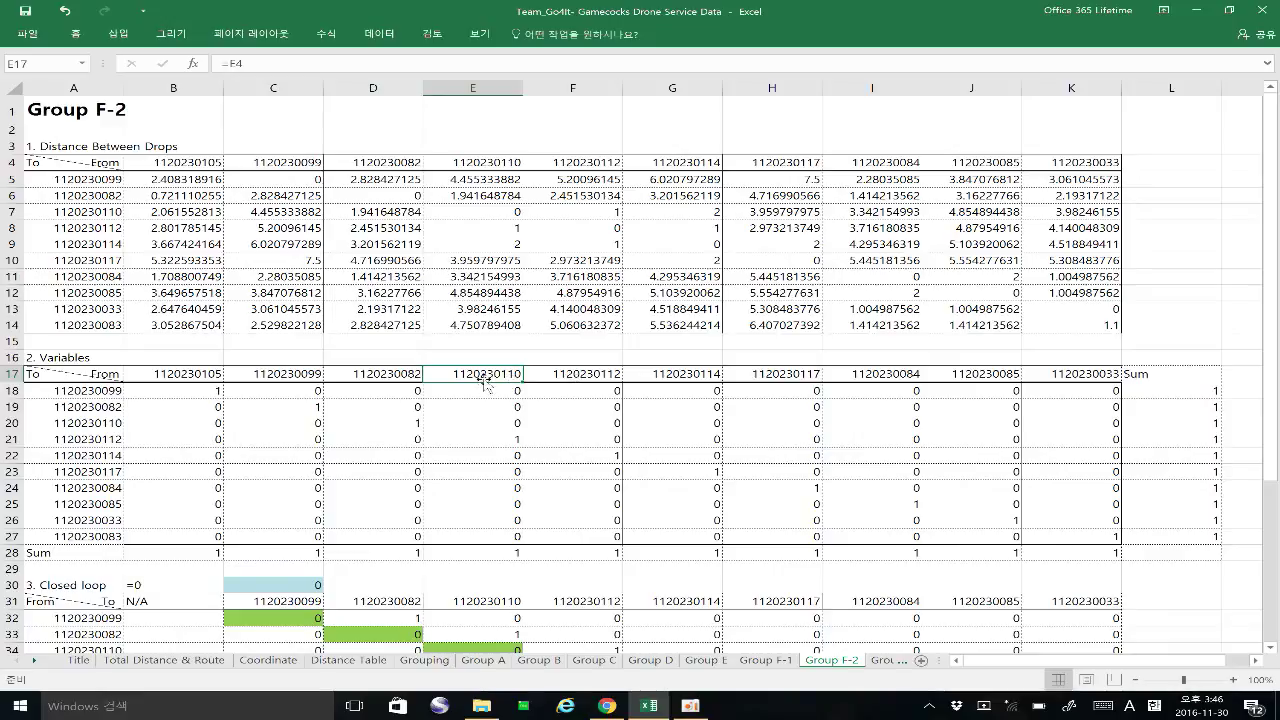
{"action": "left_click", "coordinate": [588, 376]}
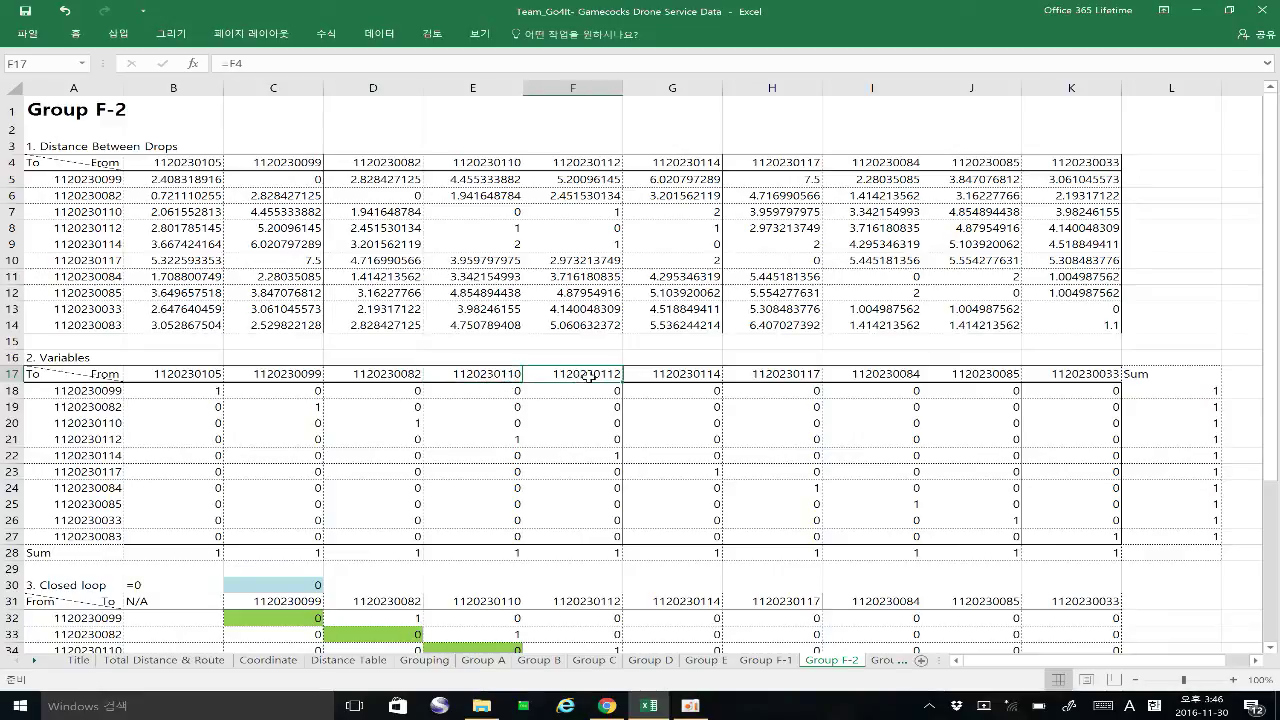
{"action": "left_click", "coordinate": [498, 376]}
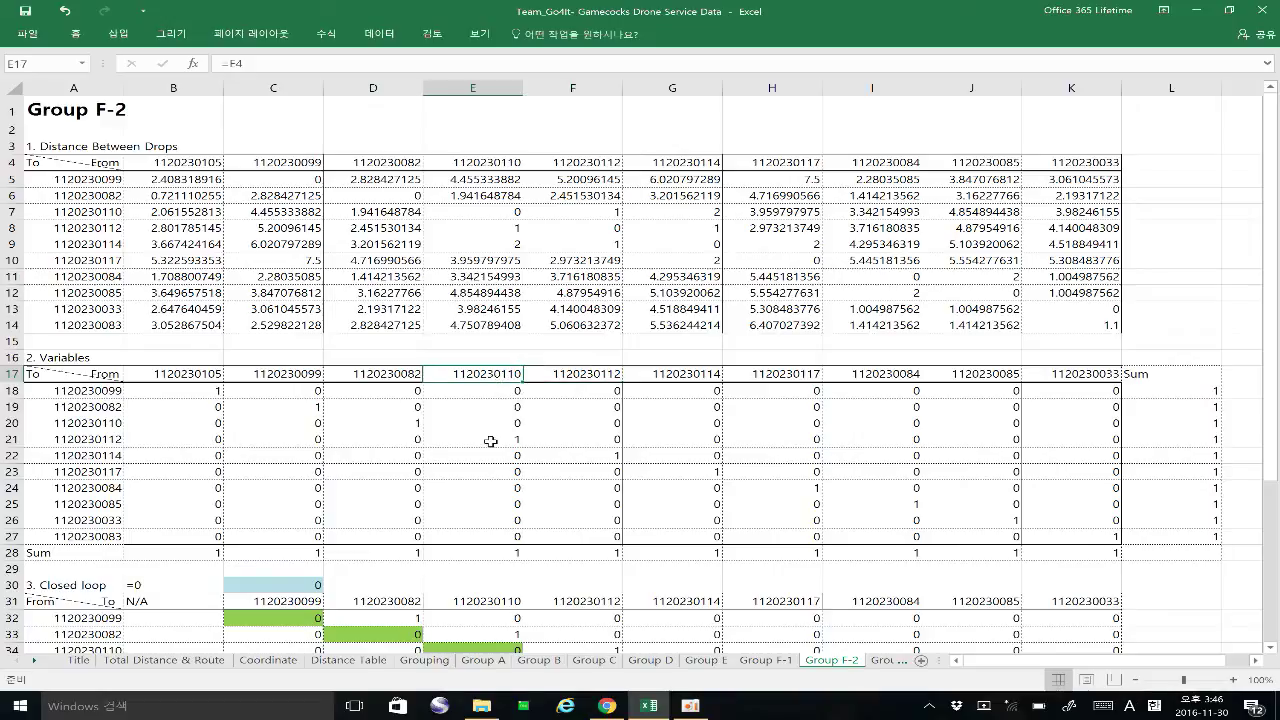
{"action": "left_click", "coordinate": [585, 373]}
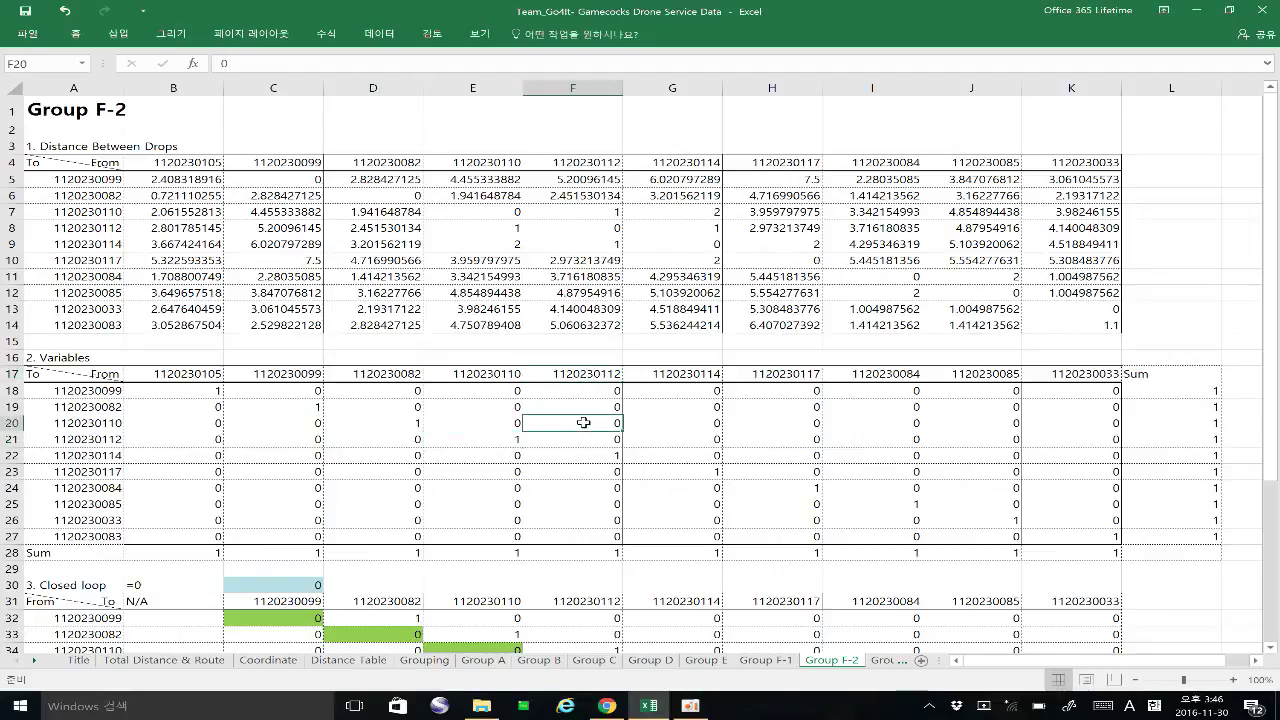
{"action": "left_click", "coordinate": [509, 441]}
{"action": "left_click", "coordinate": [557, 425]}
Compare the row labels of the Closed loop section with the variables table above it.
{"action": "scroll", "coordinate": [589, 443], "scroll_direction": "down", "scroll_amount": 1}
{"action": "scroll", "coordinate": [593, 441], "scroll_direction": "down", "scroll_amount": 3}
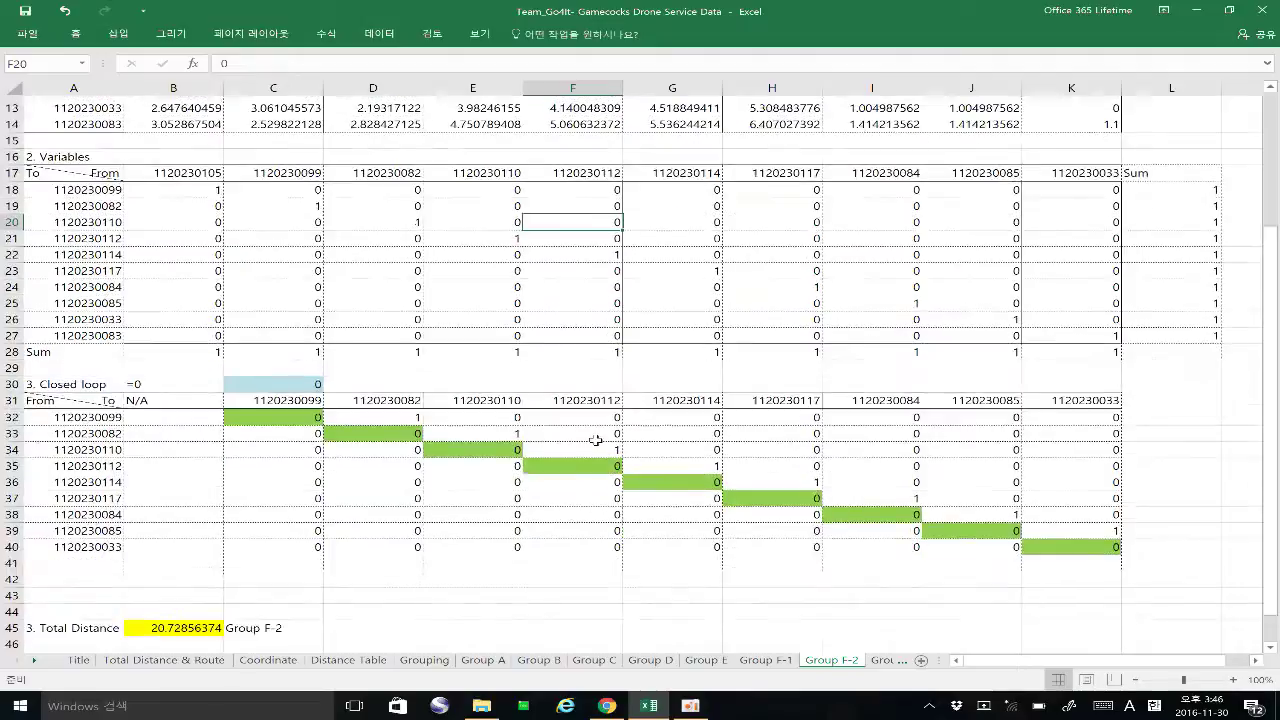
{"action": "left_click", "coordinate": [74, 382]}
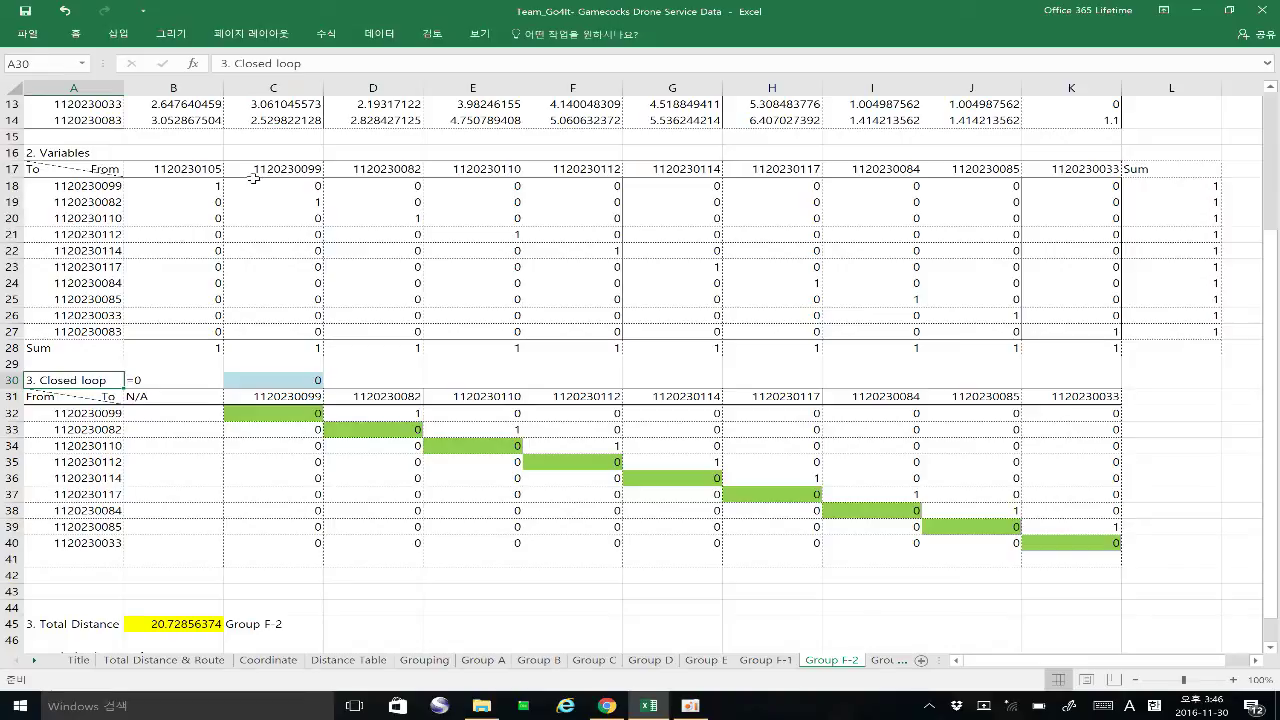
{"action": "left_click", "coordinate": [192, 186]}
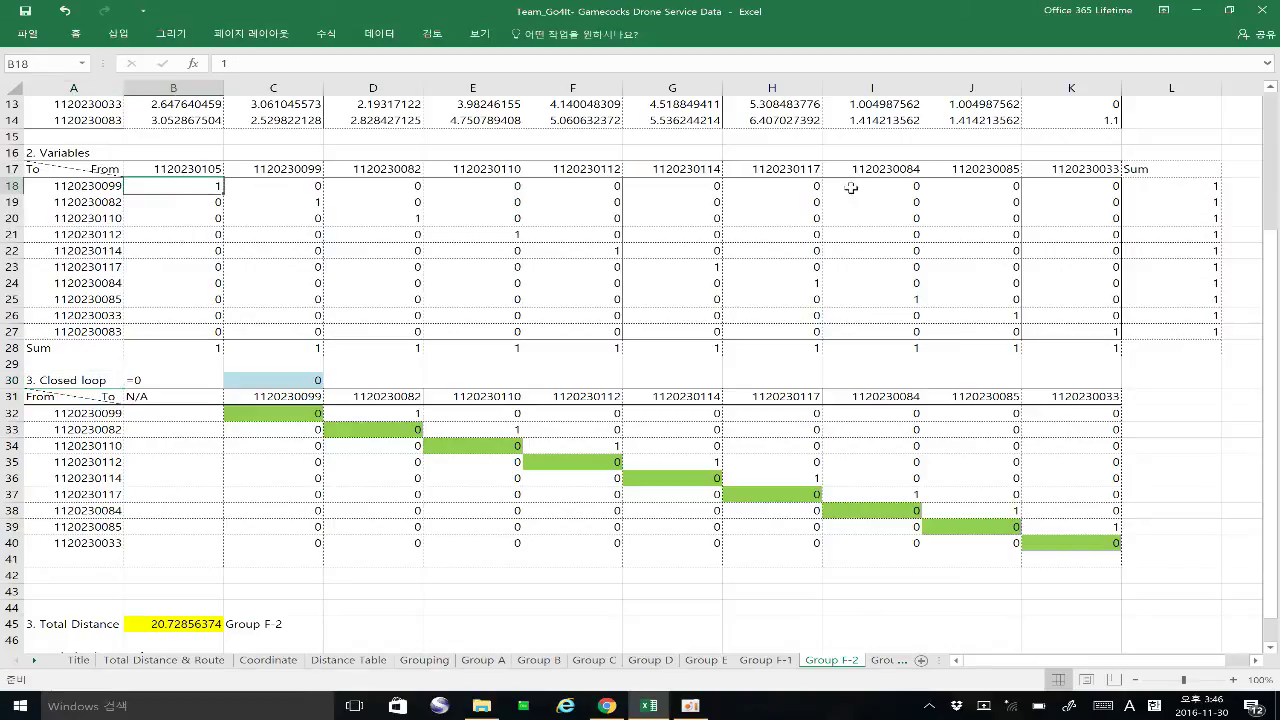
{"action": "left_click", "coordinate": [120, 461]}
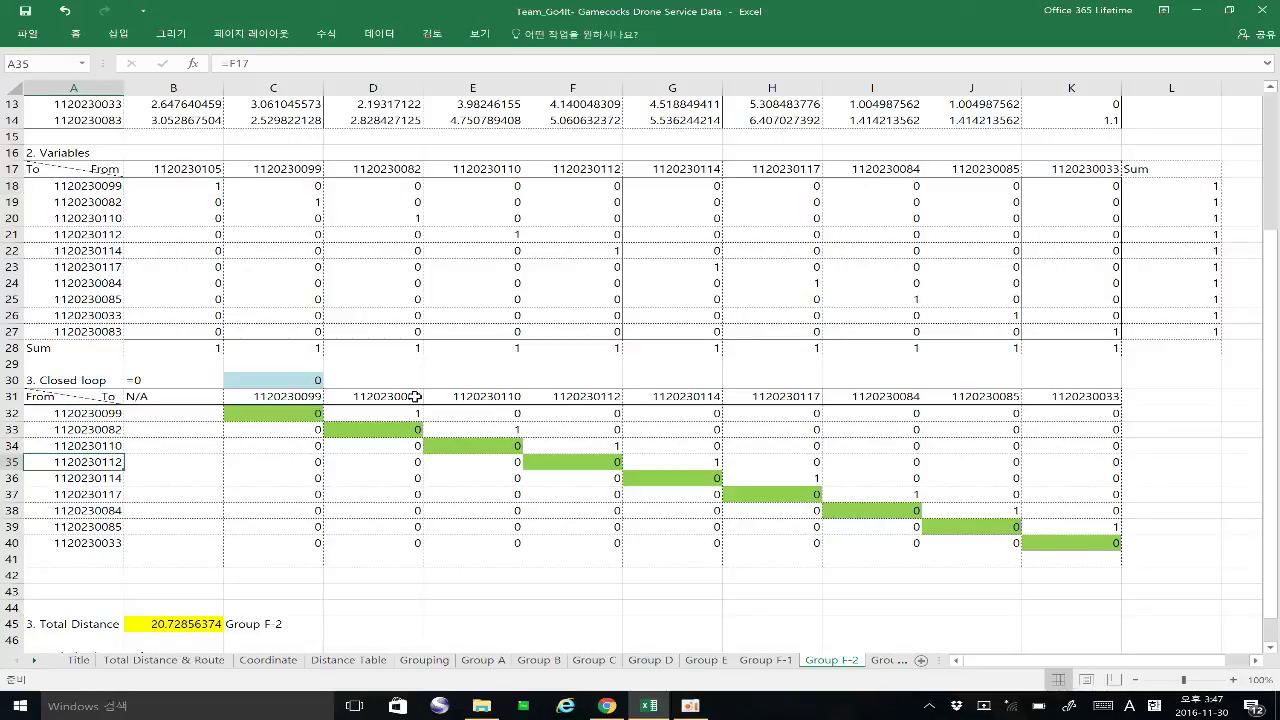
{"action": "key", "text": "Up"}
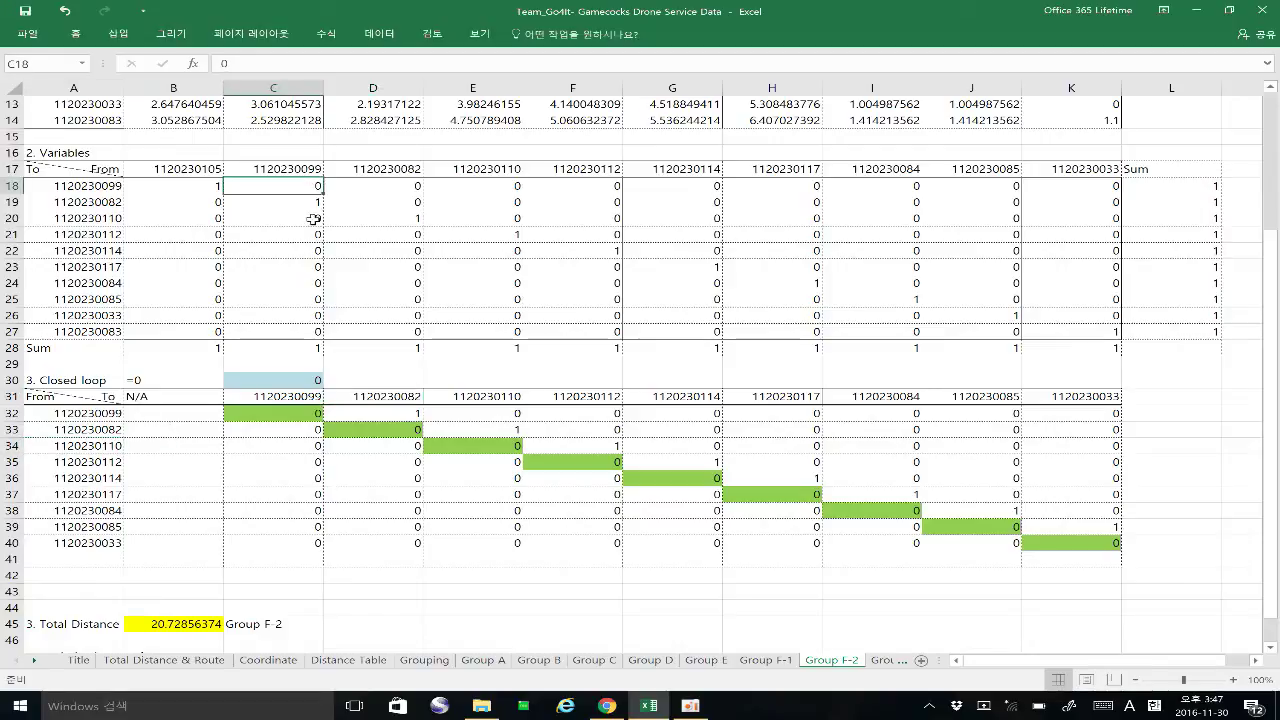
Inspect the transposed references in C32 and C34 and the SUMPRODUCT formula of the closed-loop check in C30.
{"action": "left_click", "coordinate": [273, 412]}
{"action": "left_click", "coordinate": [305, 188]}
{"action": "left_click", "coordinate": [284, 413]}
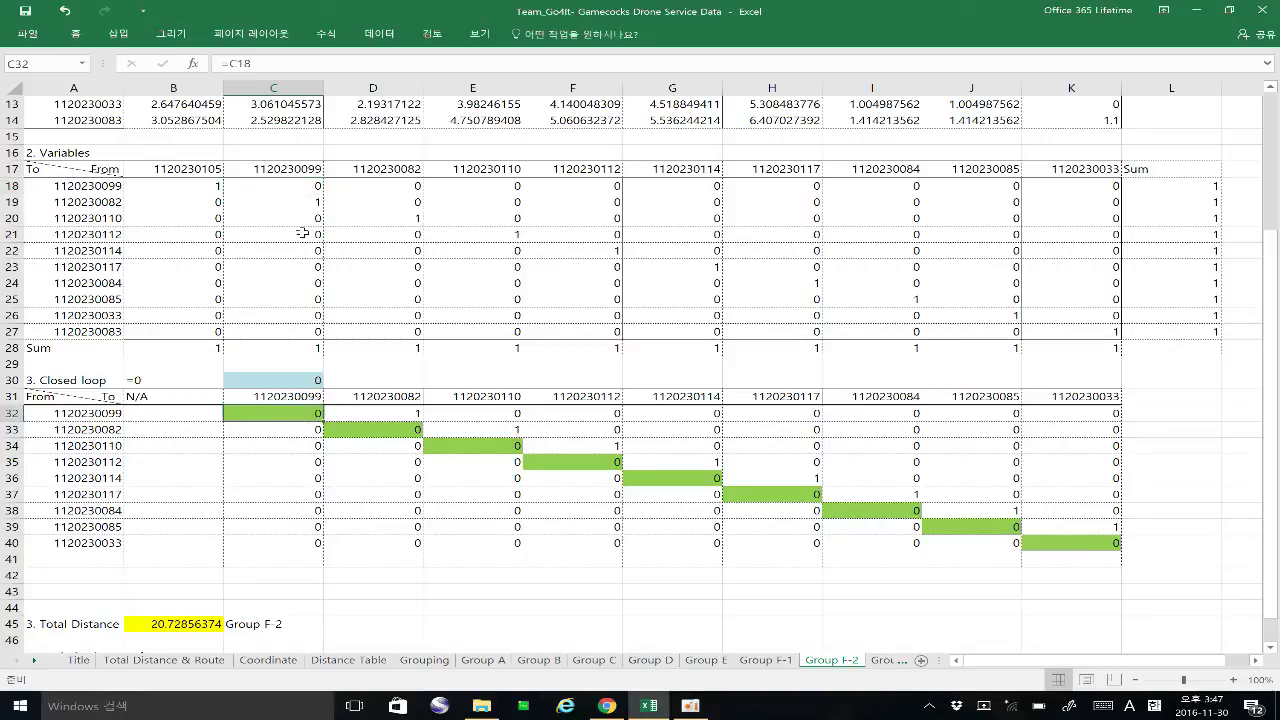
{"action": "left_click", "coordinate": [266, 446]}
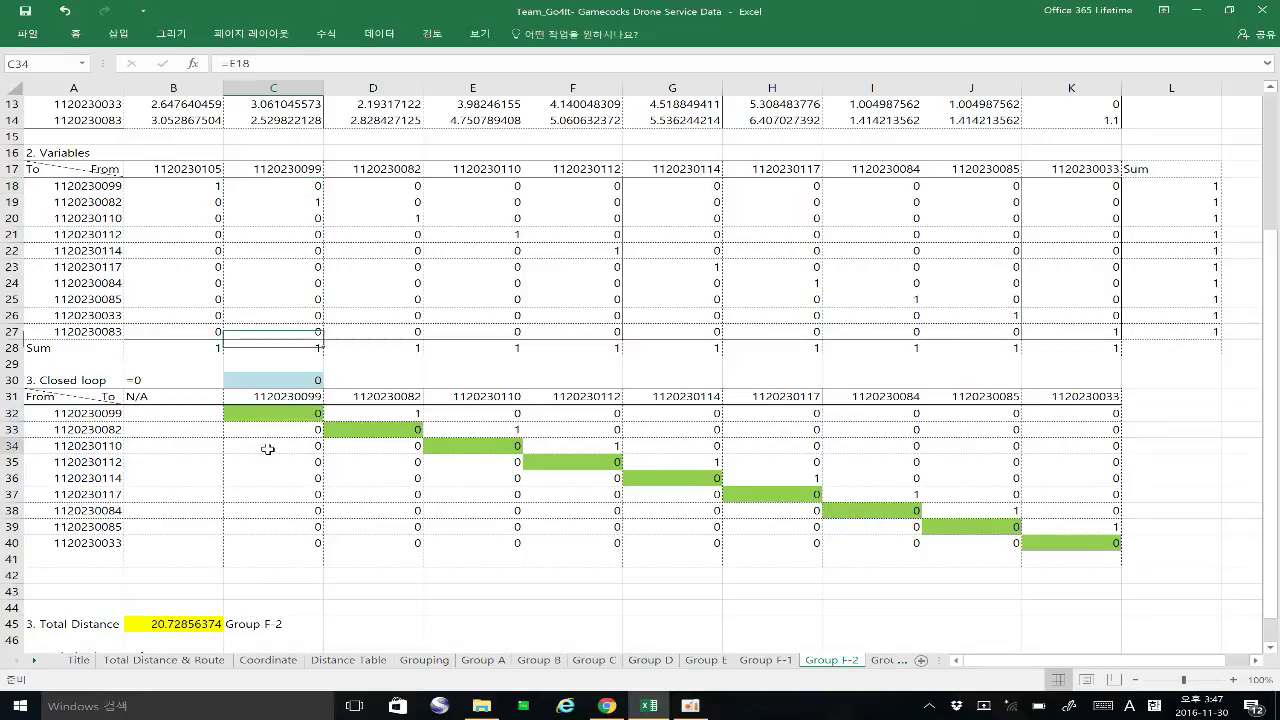
{"action": "left_click", "coordinate": [265, 380]}
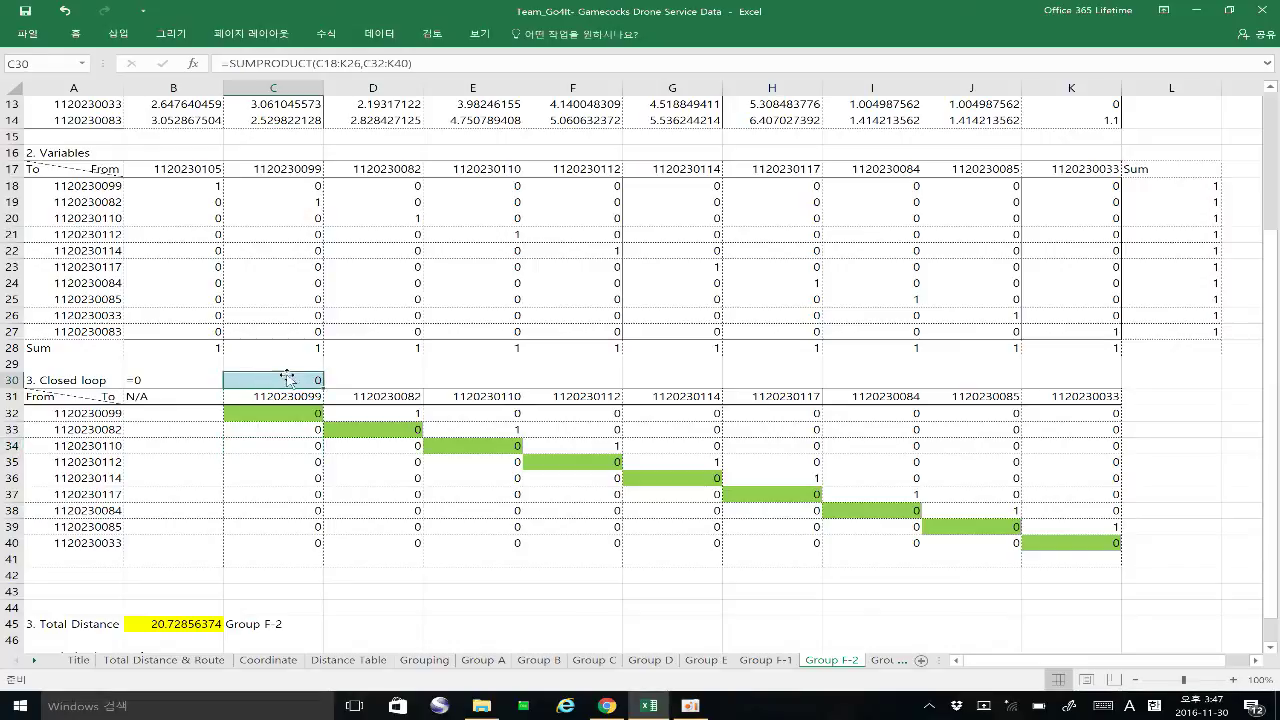
Open Solver to review the closed-loop constraint on C30 and the total distance objective B45, and close it without solving.
{"action": "left_click", "coordinate": [384, 380]}
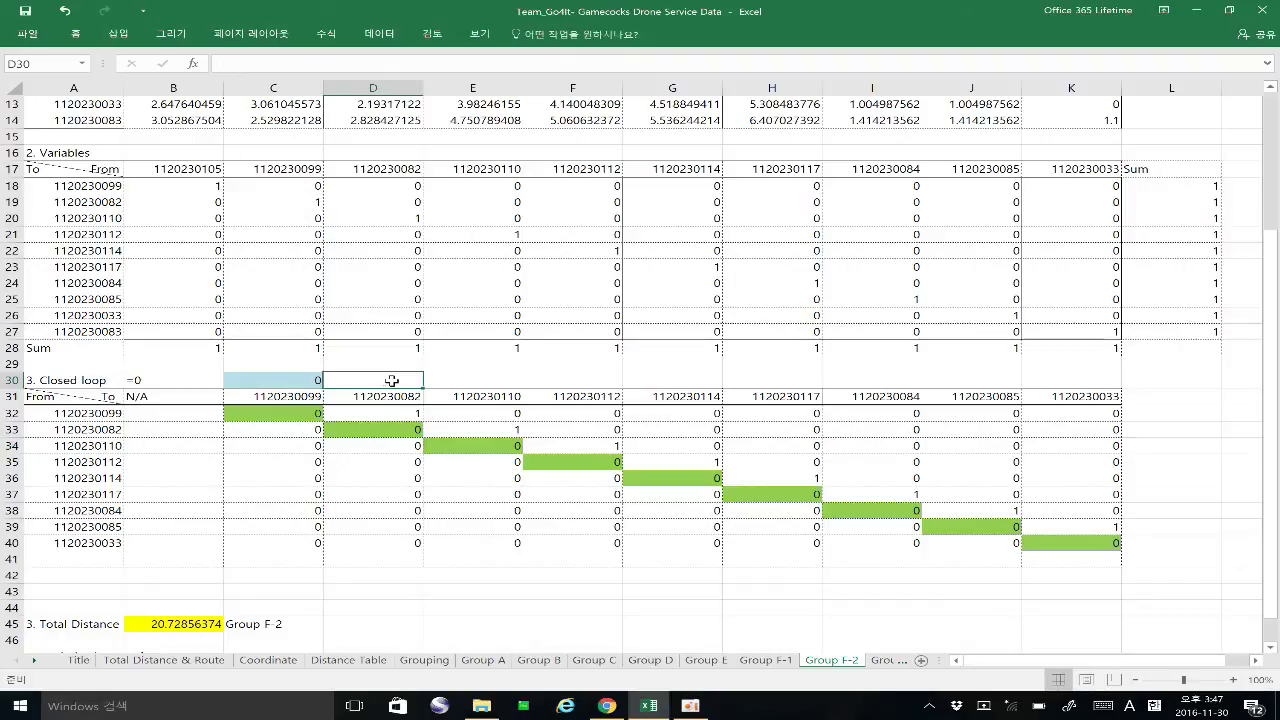
{"action": "scroll", "coordinate": [385, 380], "scroll_direction": "down", "scroll_amount": 2}
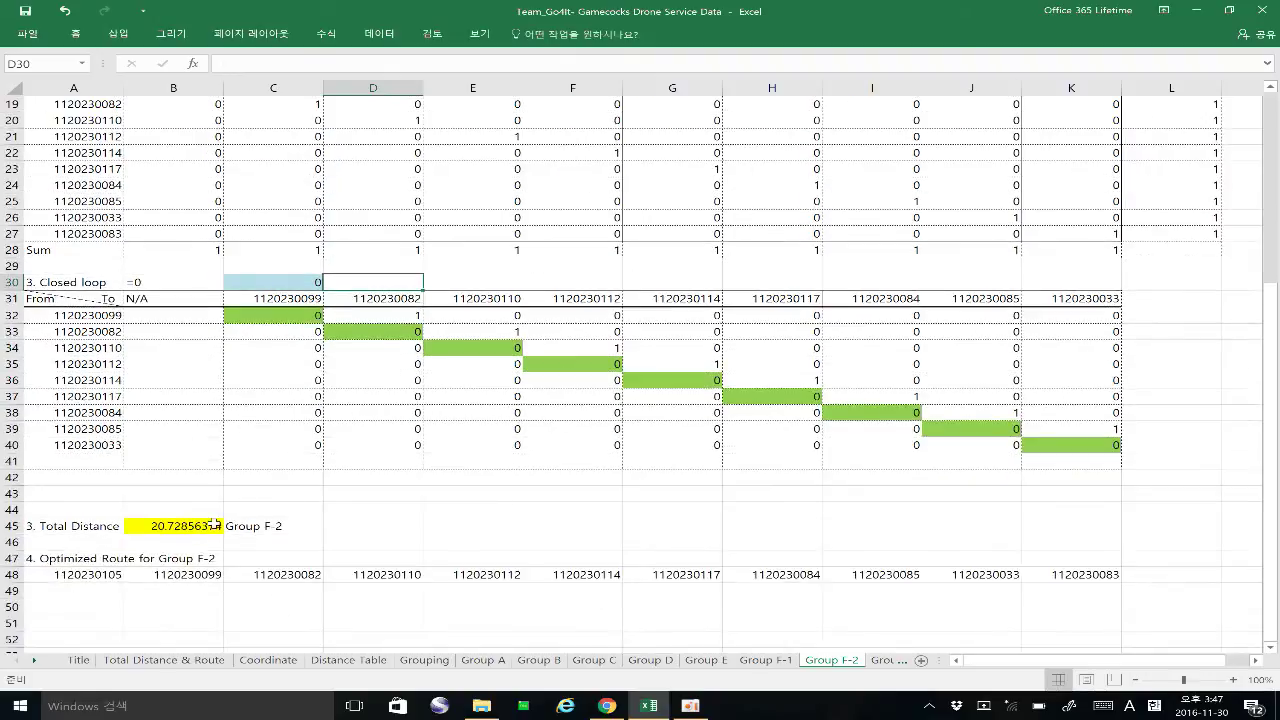
{"action": "left_click", "coordinate": [380, 35]}
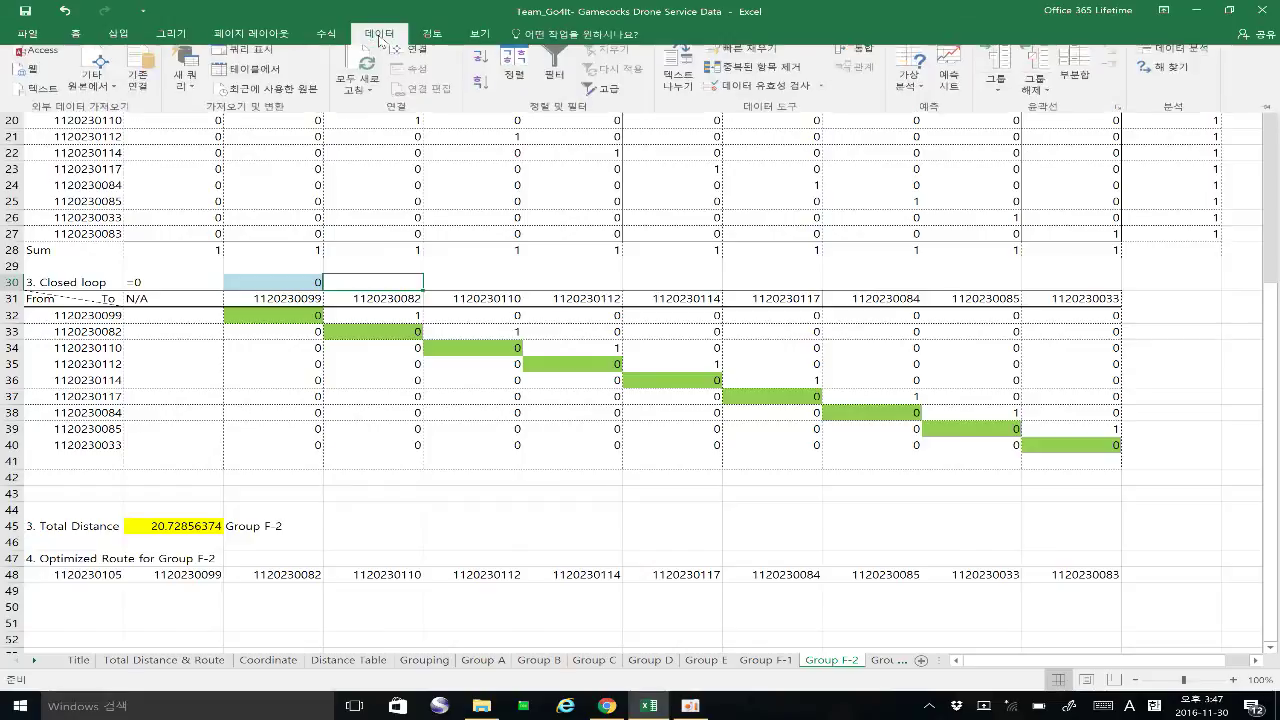
{"action": "left_click", "coordinate": [1165, 75]}
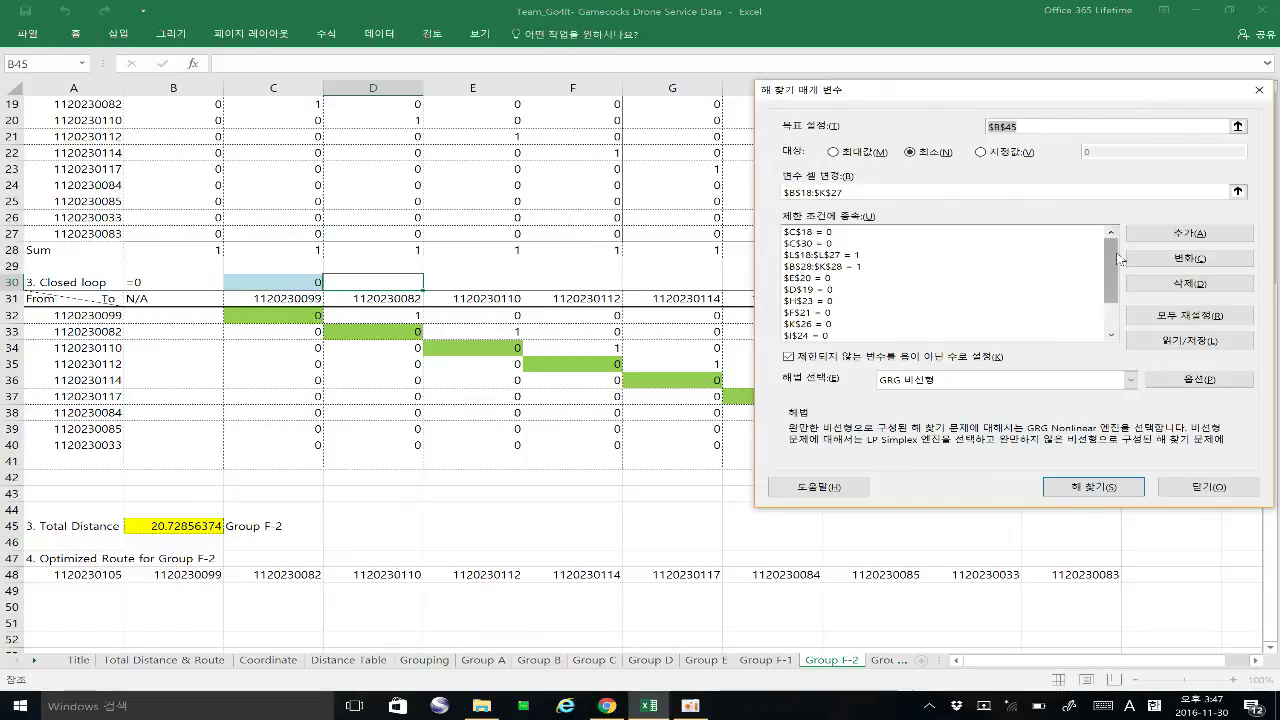
{"action": "left_click", "coordinate": [815, 243]}
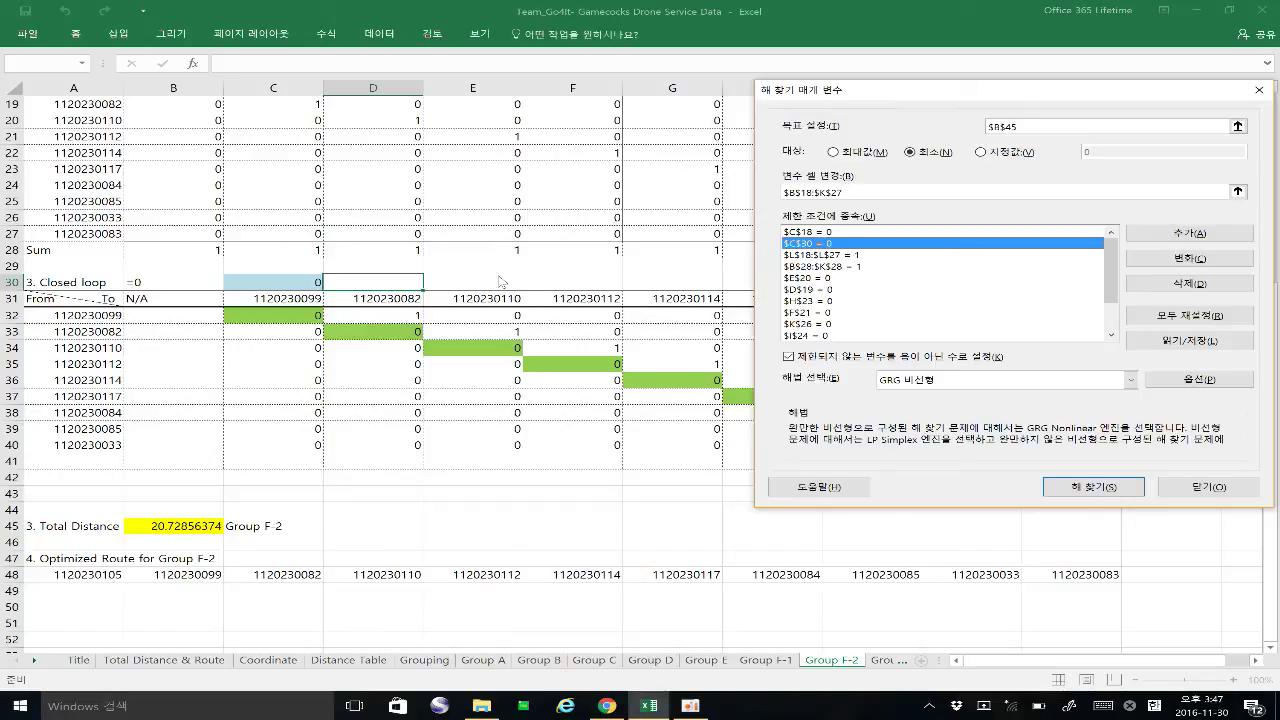
{"action": "left_click", "coordinate": [1014, 127]}
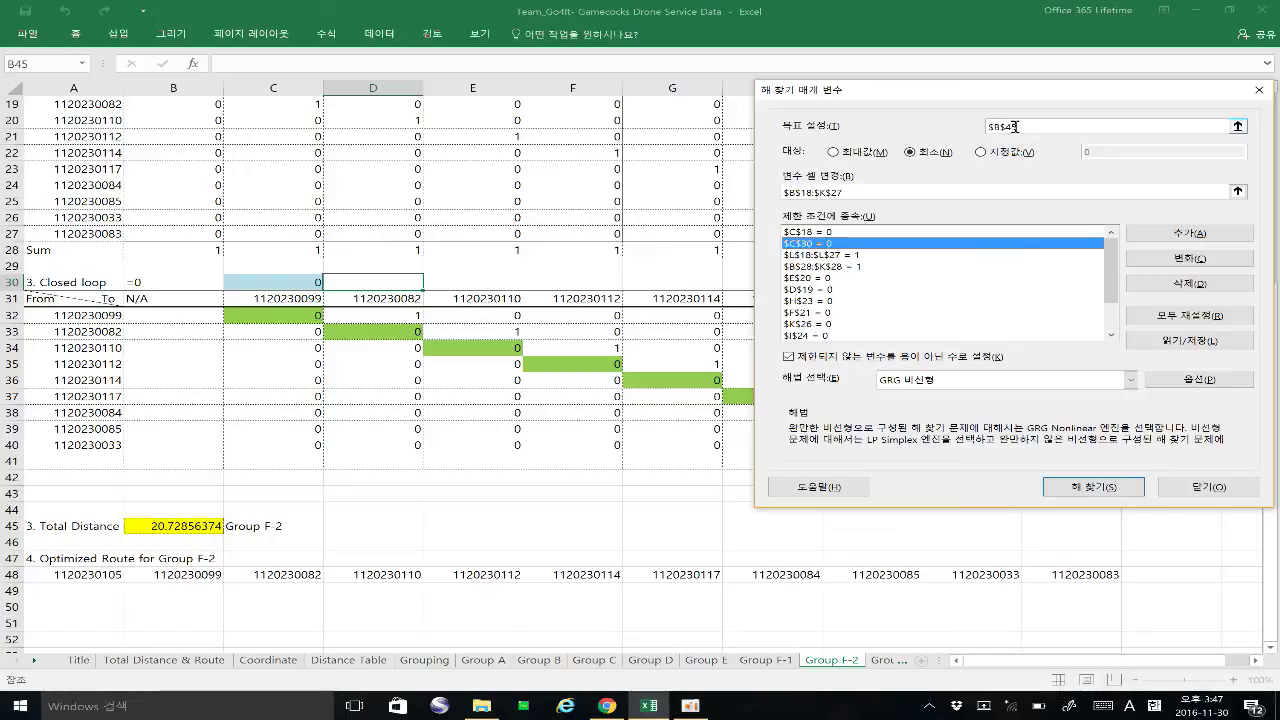
{"action": "left_click", "coordinate": [150, 525]}
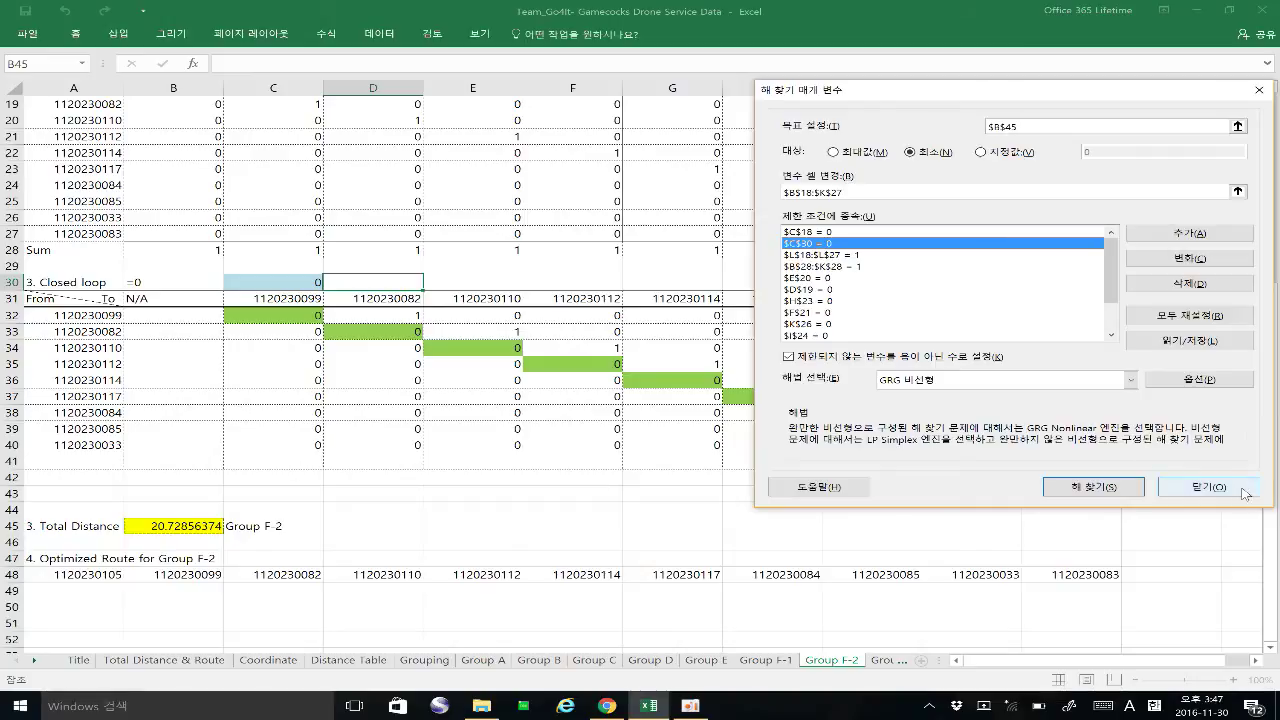
{"action": "left_click", "coordinate": [1206, 487]}
Compare the distance and variables tables, and inspect the SUMPRODUCT formula of the Group F-2 total distance in B45.
{"action": "left_click", "coordinate": [284, 498]}
{"action": "scroll", "coordinate": [317, 477], "scroll_direction": "down", "scroll_amount": 4}
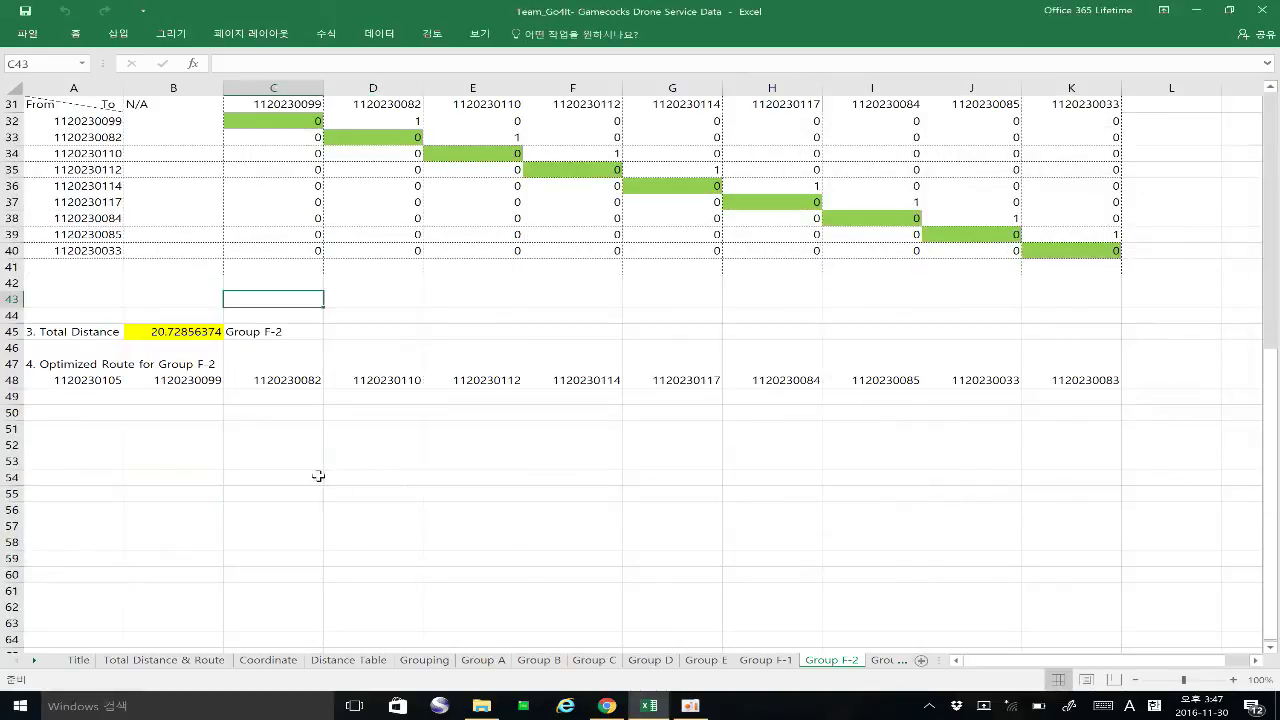
{"action": "scroll", "coordinate": [317, 475], "scroll_direction": "up", "scroll_amount": 10}
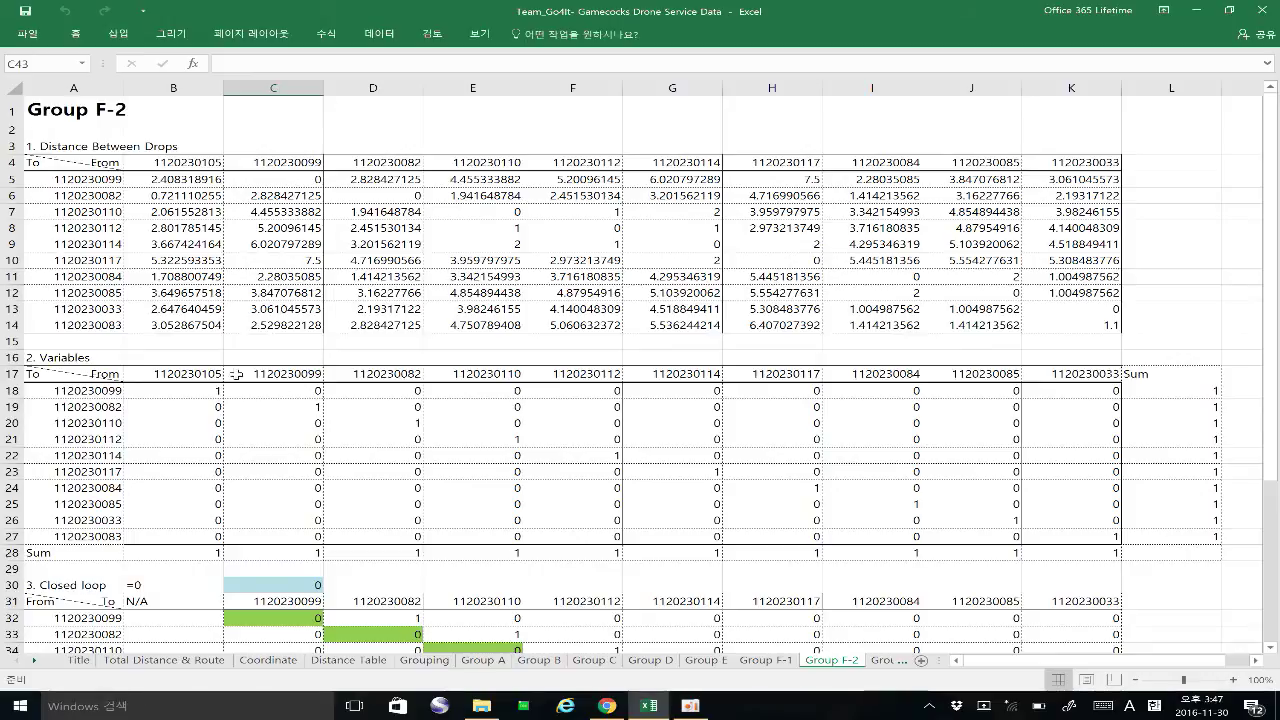
{"action": "scroll", "coordinate": [432, 490], "scroll_direction": "down", "scroll_amount": 3}
{"action": "scroll", "coordinate": [432, 490], "scroll_direction": "down", "scroll_amount": 3}
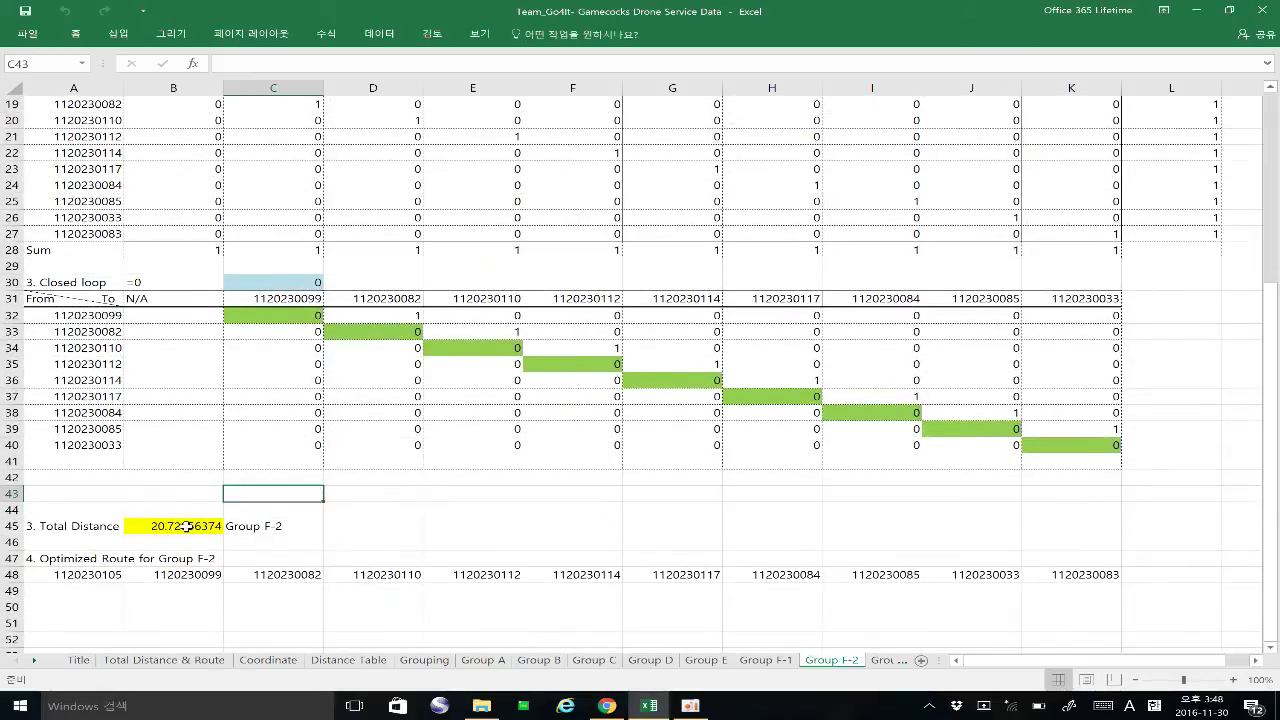
{"action": "left_click", "coordinate": [187, 526]}
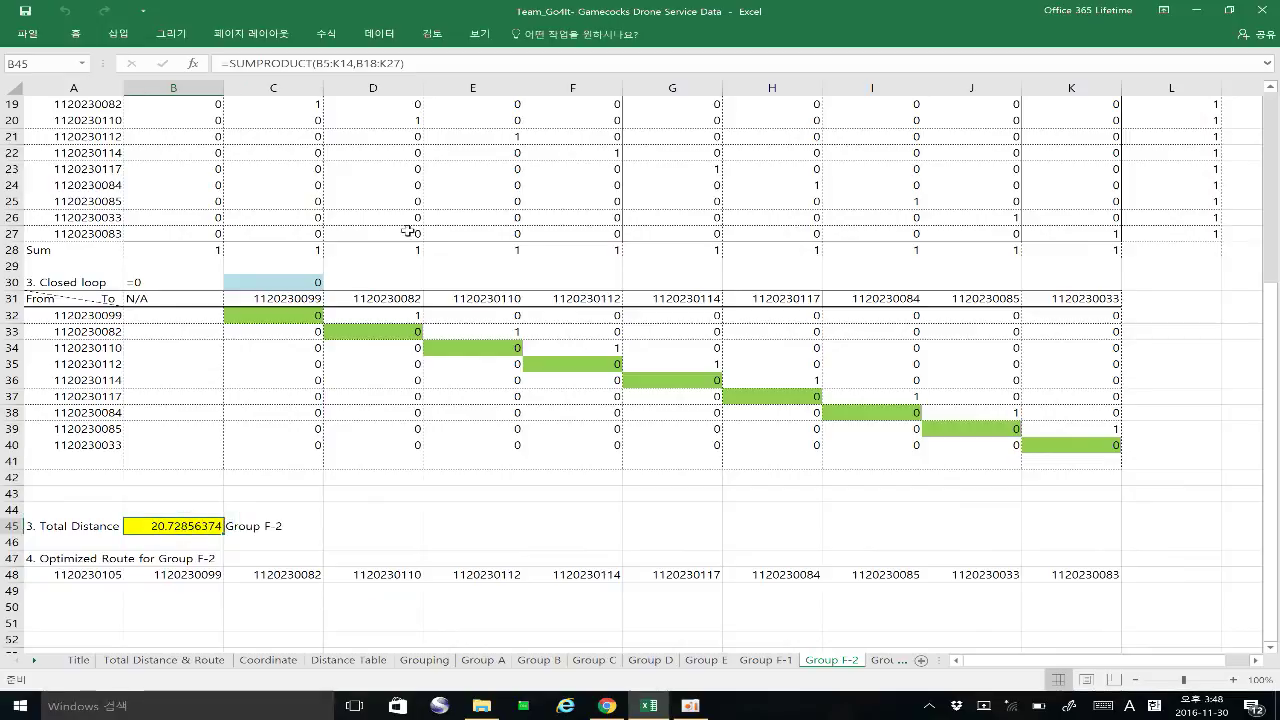
Review Solver's binary constraint on B18:K27 and the column sum constraint on B28:K28, and close it without solving.
{"action": "left_click", "coordinate": [390, 38]}
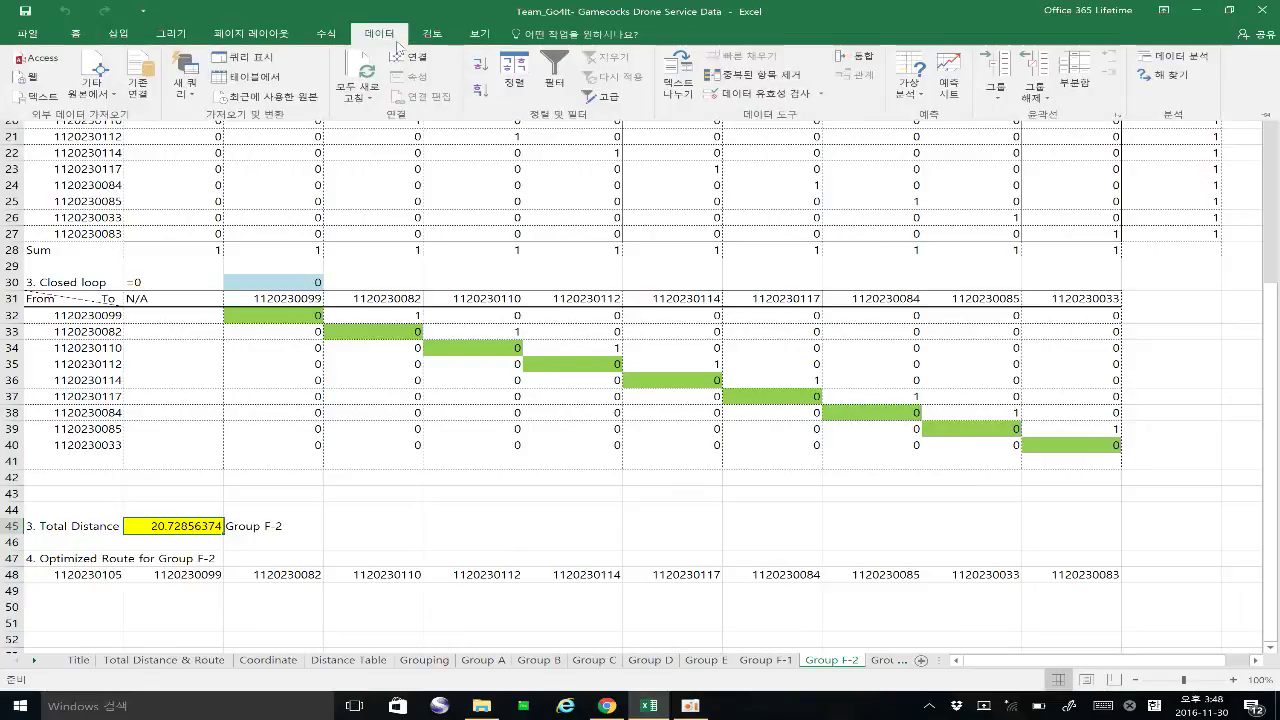
{"action": "left_click", "coordinate": [1177, 80]}
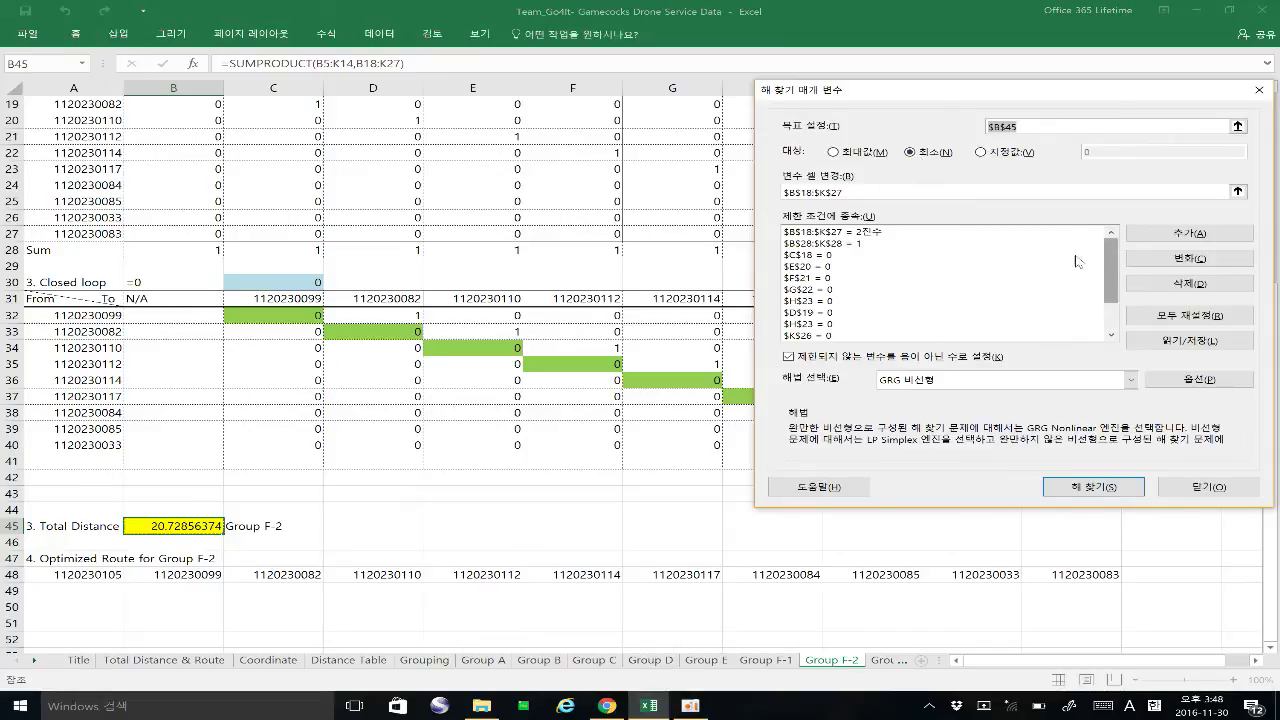
{"action": "left_click", "coordinate": [813, 235]}
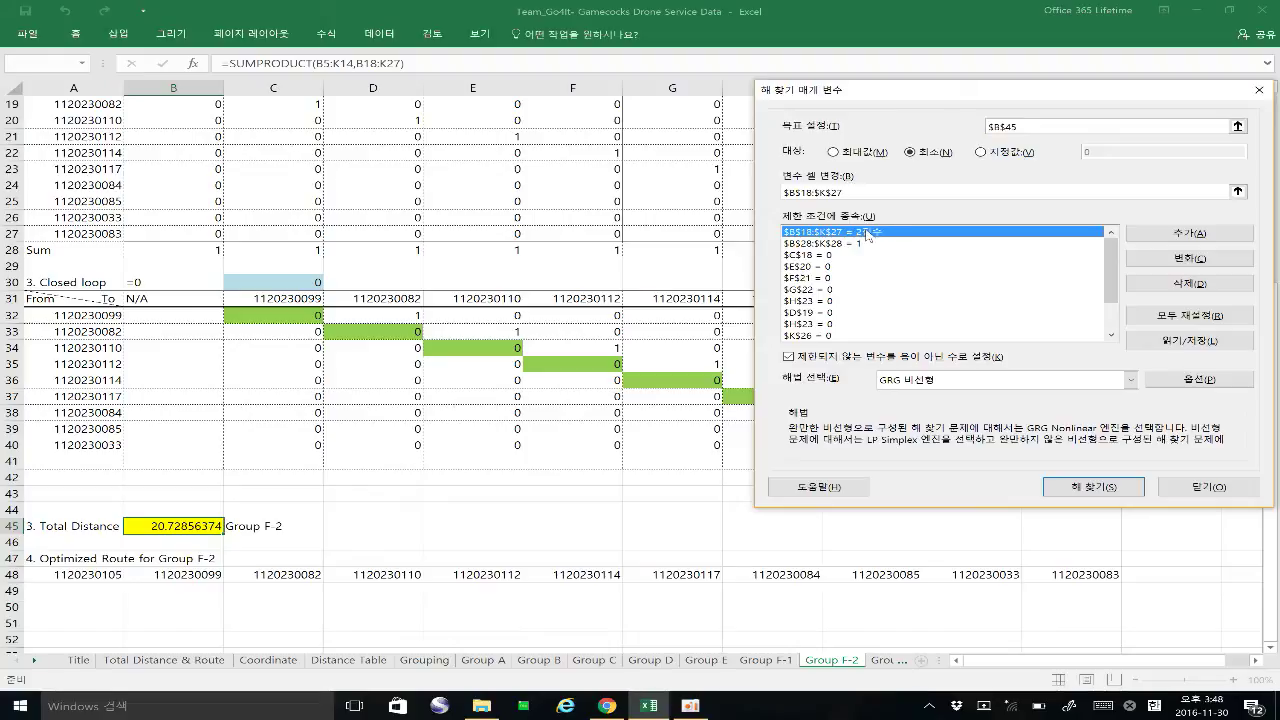
{"action": "left_click", "coordinate": [824, 245]}
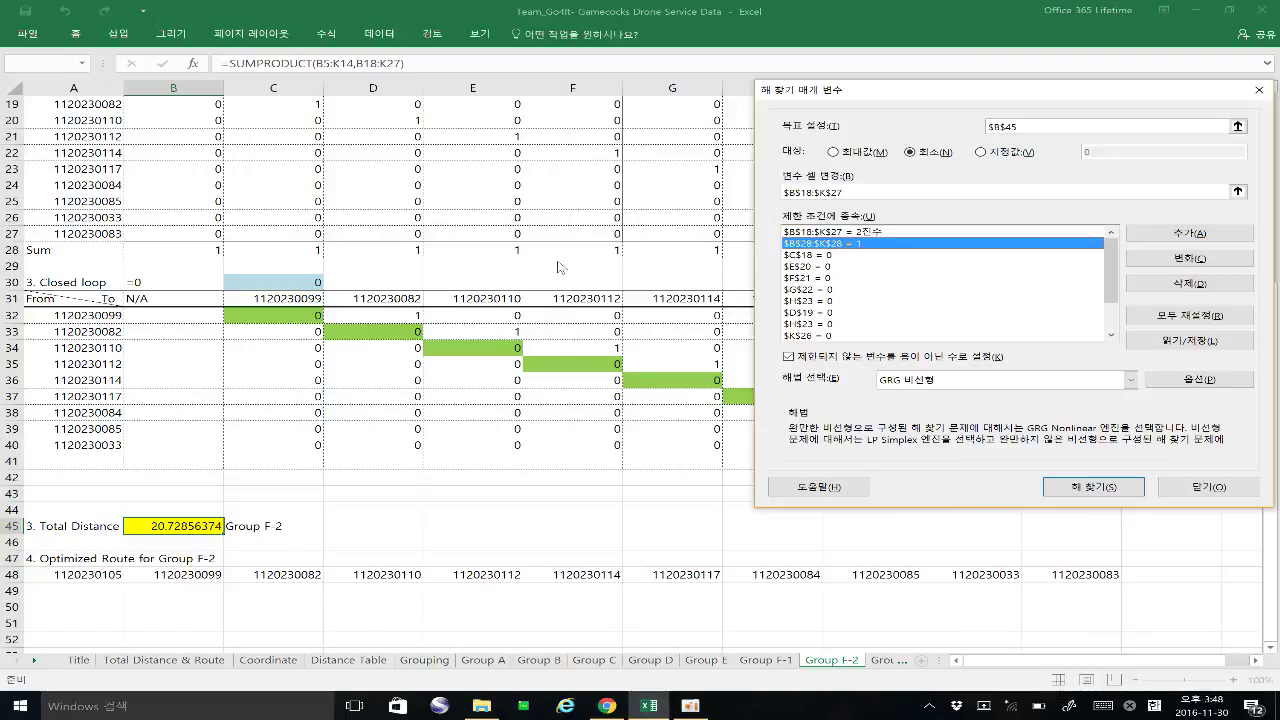
{"action": "left_click", "coordinate": [1198, 487]}
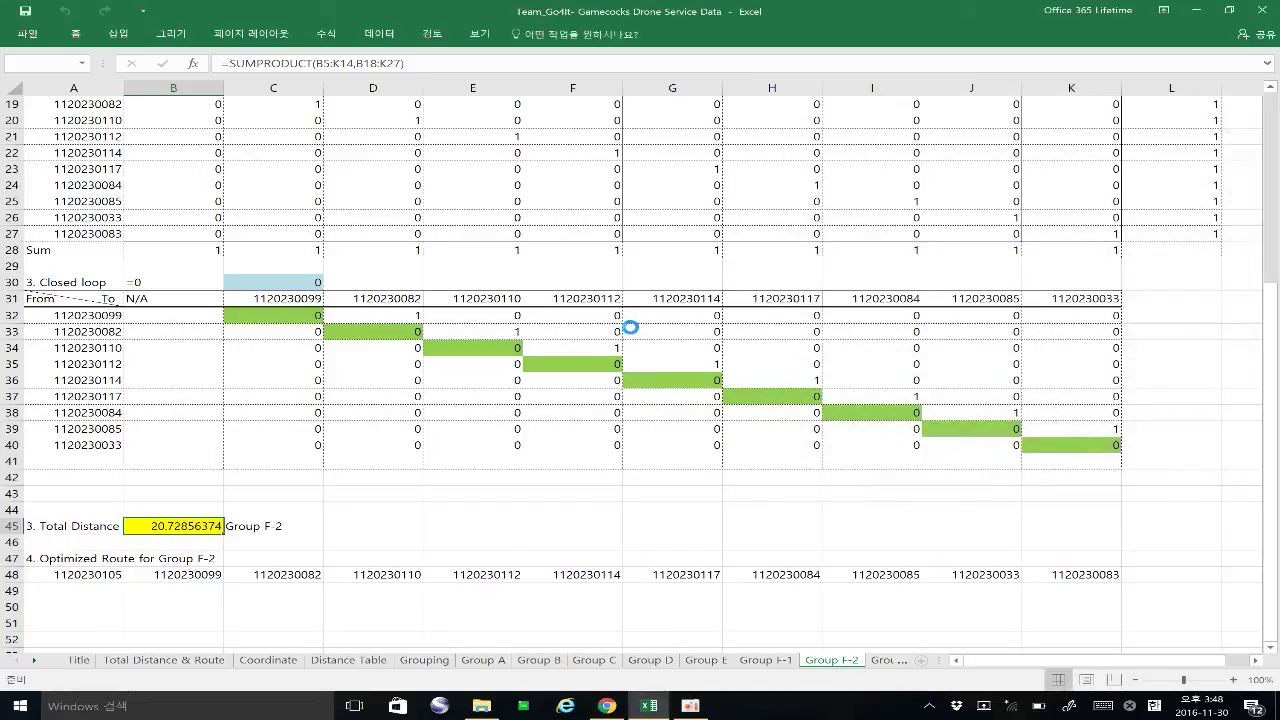
Check the same-drop variables C18 and D19 against their From headers C17 and D17 and To labels A18 and A19.
{"action": "left_click", "coordinate": [525, 265]}
{"action": "scroll", "coordinate": [535, 263], "scroll_direction": "down", "scroll_amount": 4}
{"action": "scroll", "coordinate": [538, 262], "scroll_direction": "up", "scroll_amount": 3}
{"action": "scroll", "coordinate": [525, 264], "scroll_direction": "up", "scroll_amount": 4}
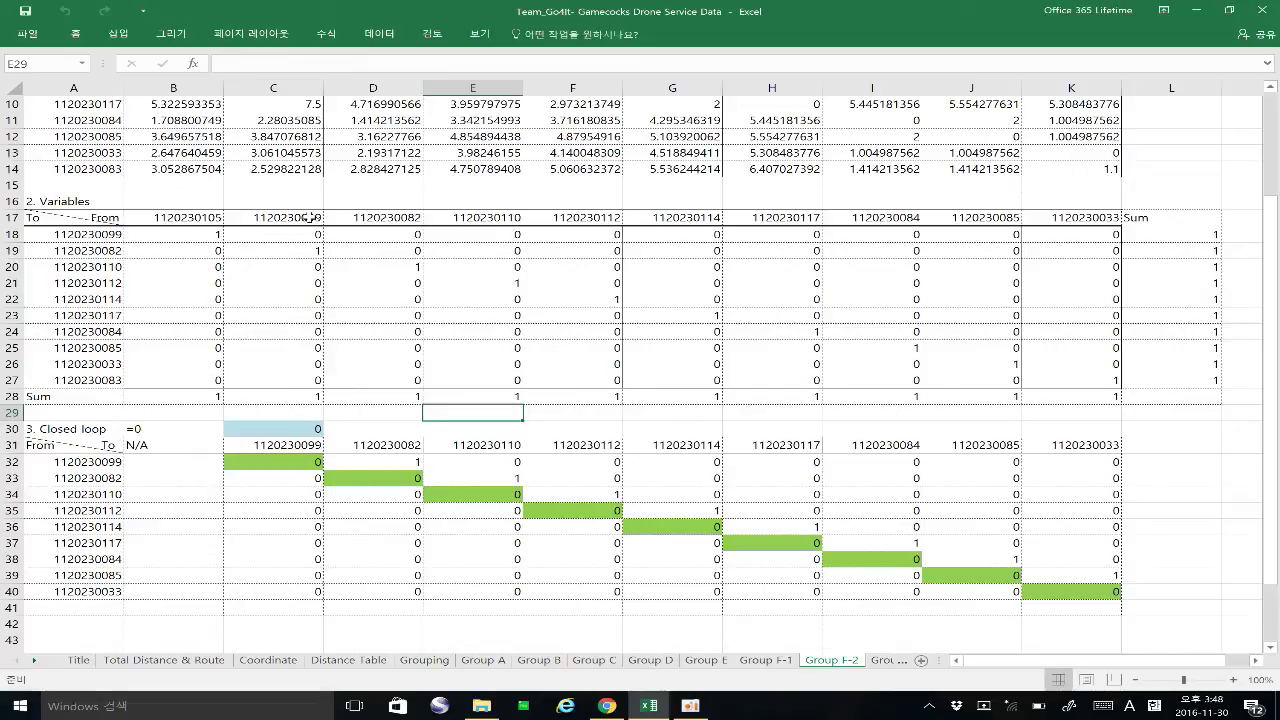
{"action": "left_click", "coordinate": [308, 219]}
{"action": "left_click", "coordinate": [98, 238]}
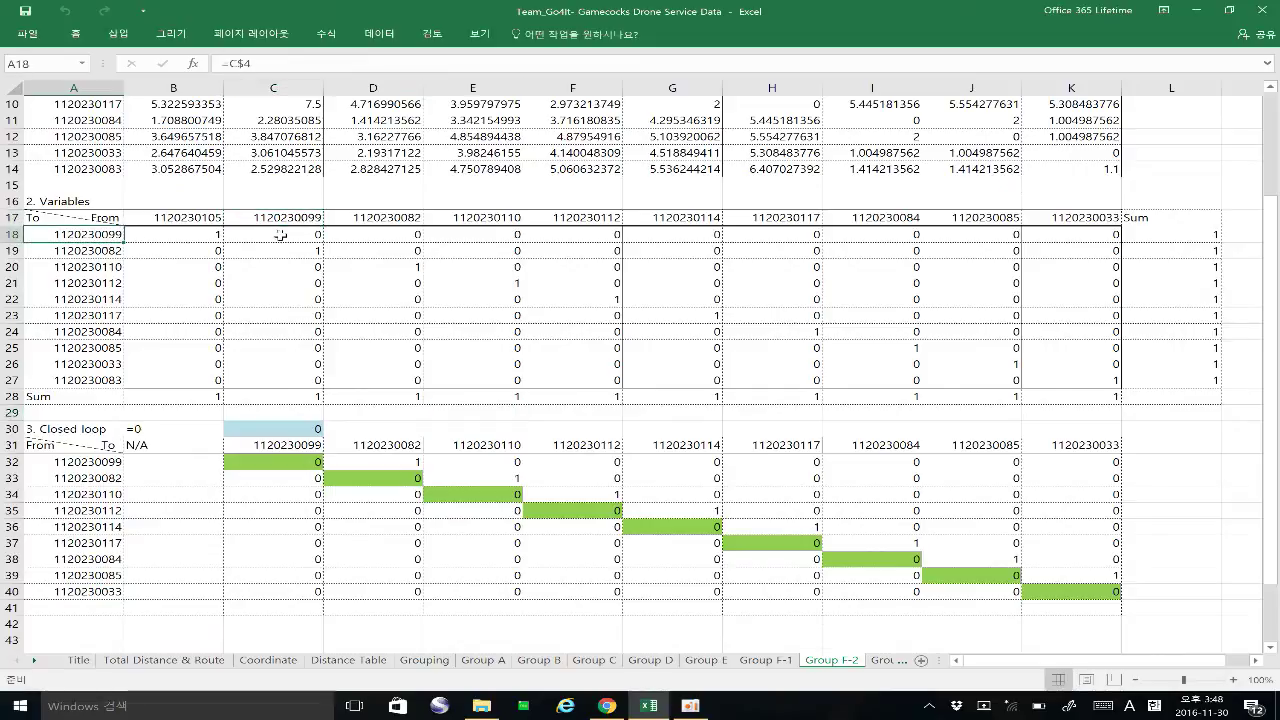
{"action": "left_click", "coordinate": [281, 236]}
{"action": "left_click", "coordinate": [398, 218]}
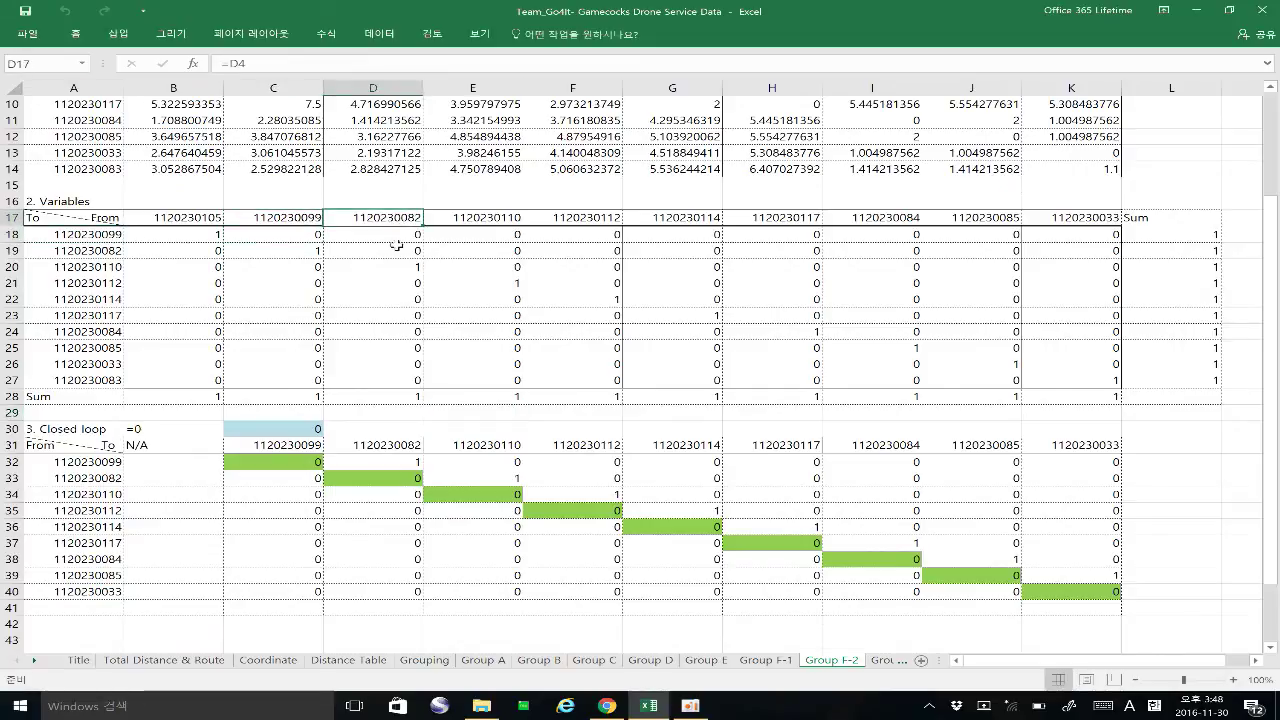
{"action": "left_click", "coordinate": [106, 251]}
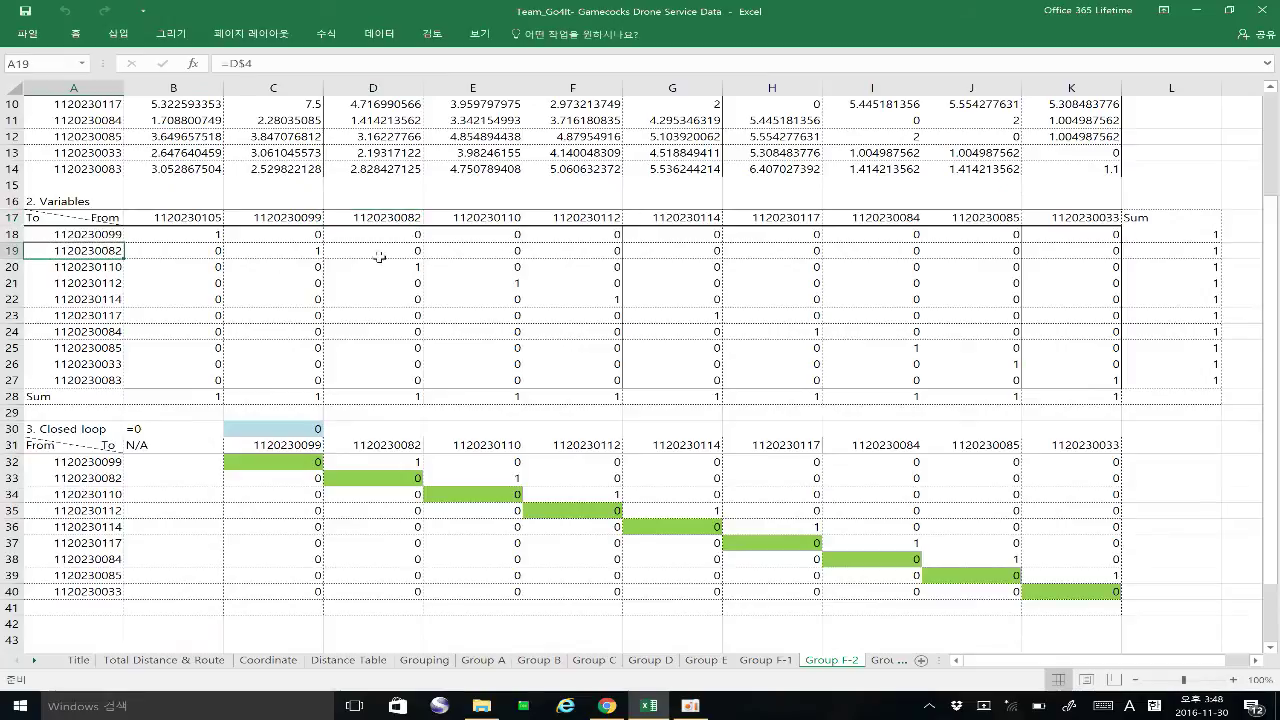
{"action": "left_click", "coordinate": [386, 252]}
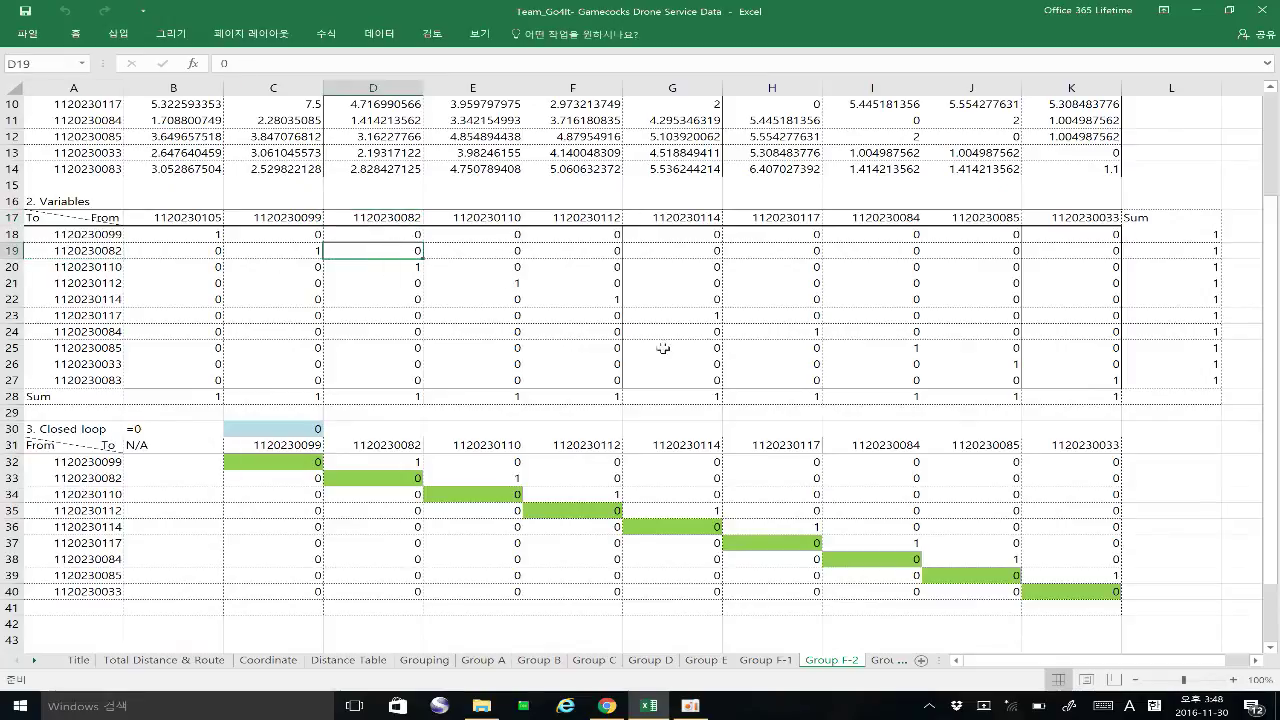
Check the zero-value variable constraints in Solver, solve for the minimum of B45 with GRG Nonlinear, and keep the solution.
{"action": "left_click", "coordinate": [379, 34]}
{"action": "left_click", "coordinate": [1165, 75]}
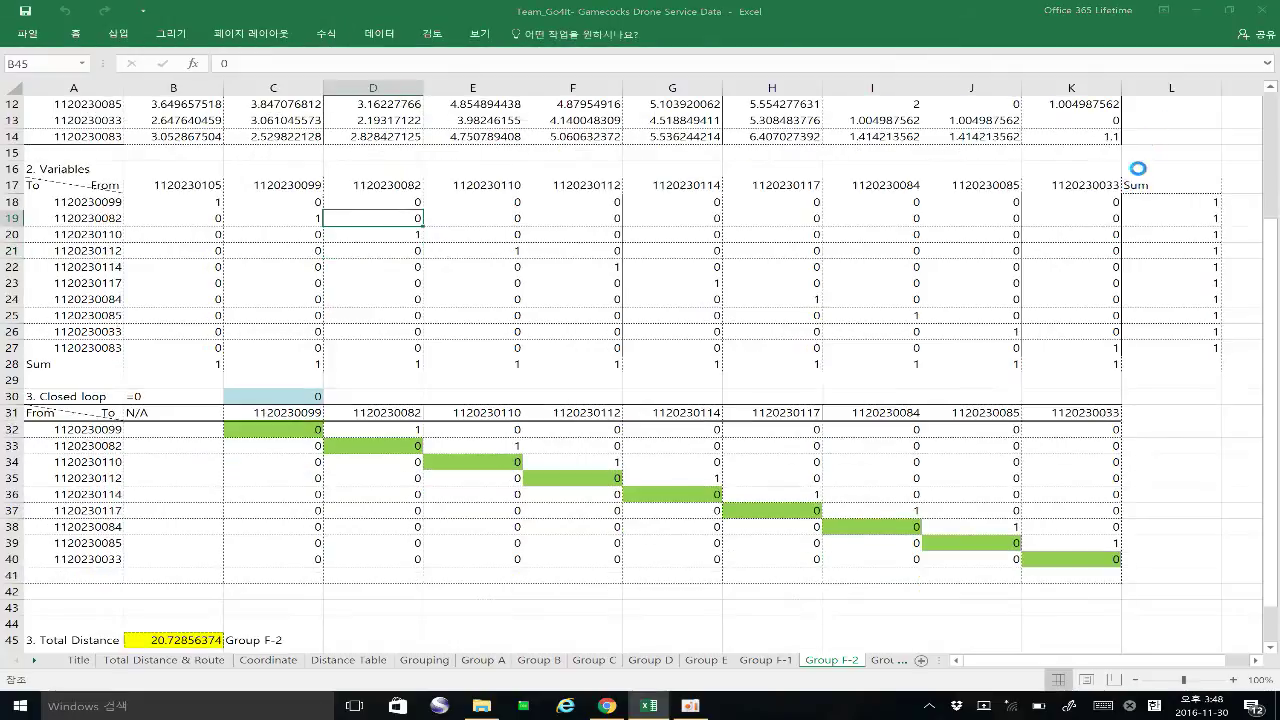
{"action": "left_click_drag", "start_coordinate": [1113, 279], "coordinate": [1114, 305]}
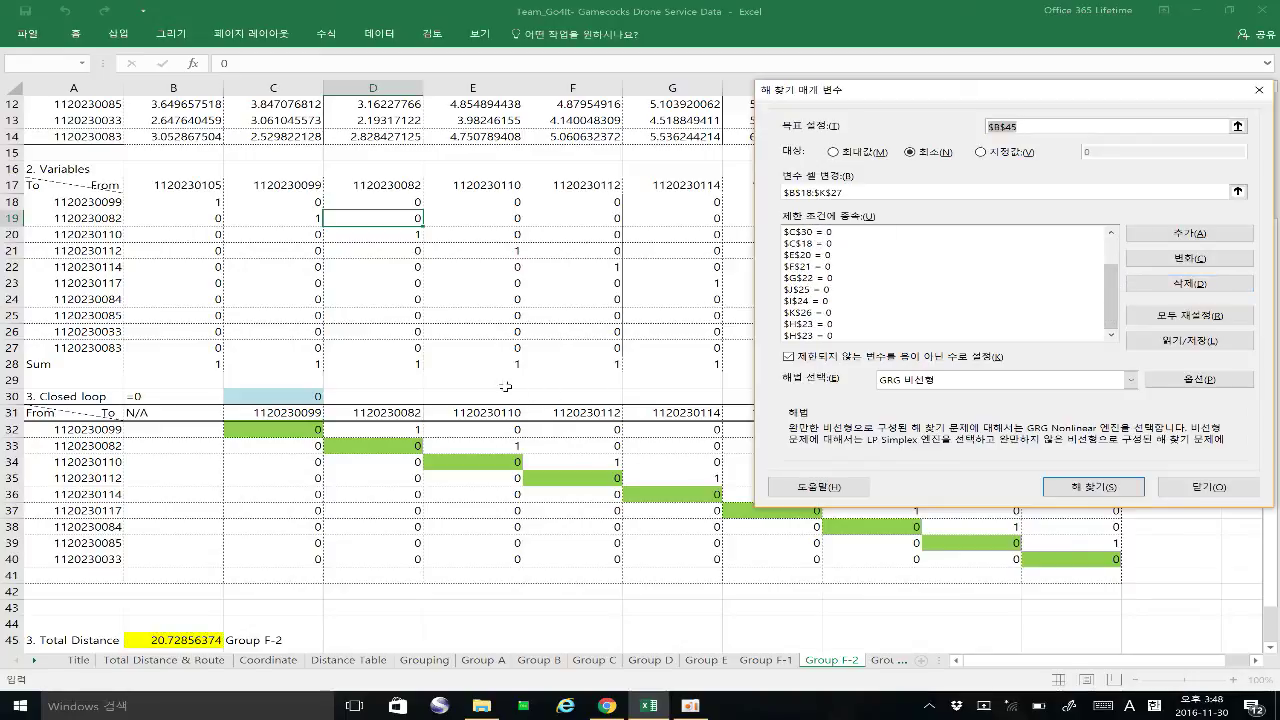
{"action": "left_click", "coordinate": [1110, 488]}
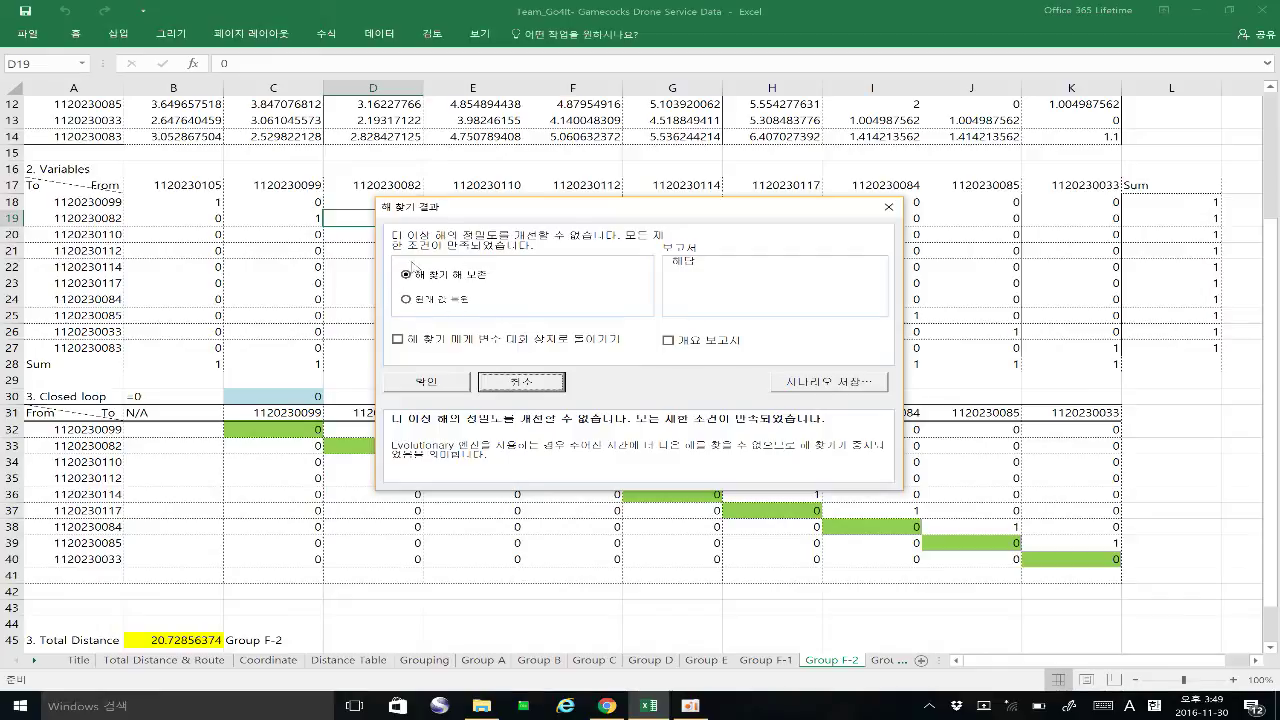
{"action": "left_click", "coordinate": [445, 386]}
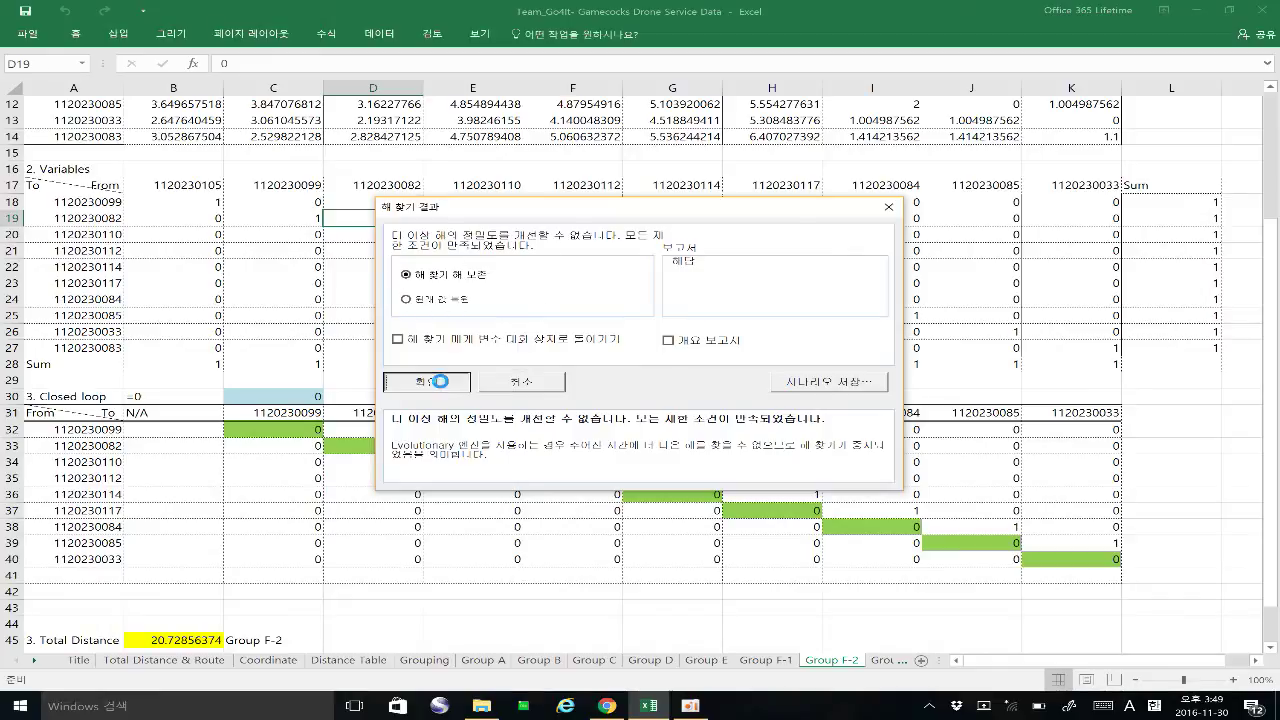
Examine the Group F-2 total distance in B45 and the optimized route in row 48.
{"action": "left_click", "coordinate": [337, 595]}
{"action": "scroll", "coordinate": [365, 582], "scroll_direction": "down", "scroll_amount": 4}
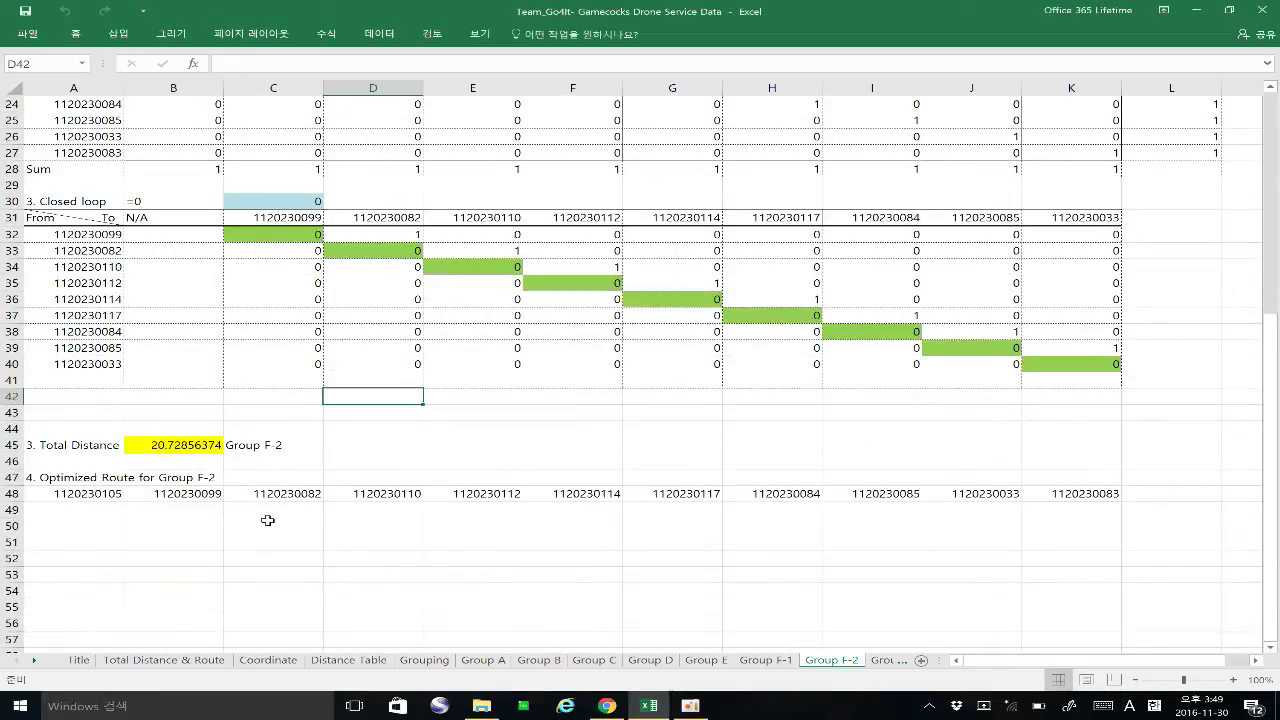
{"action": "left_click", "coordinate": [168, 447]}
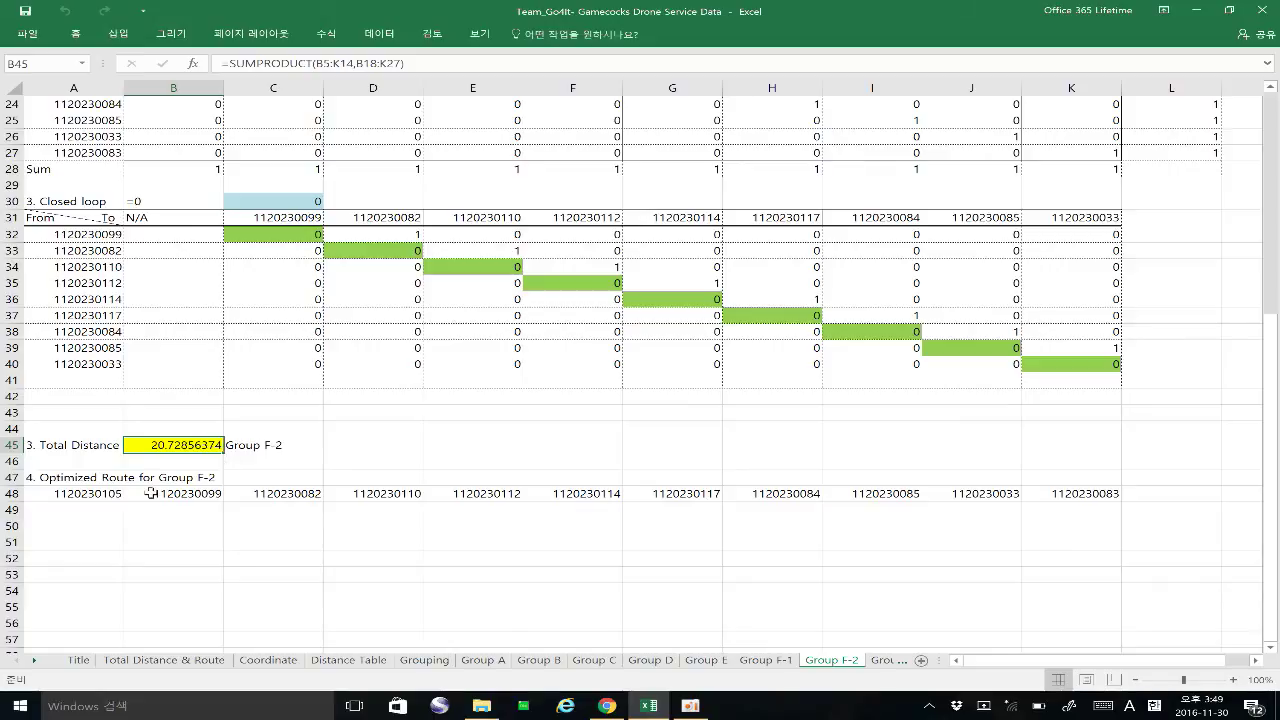
{"action": "left_click", "coordinate": [799, 447]}
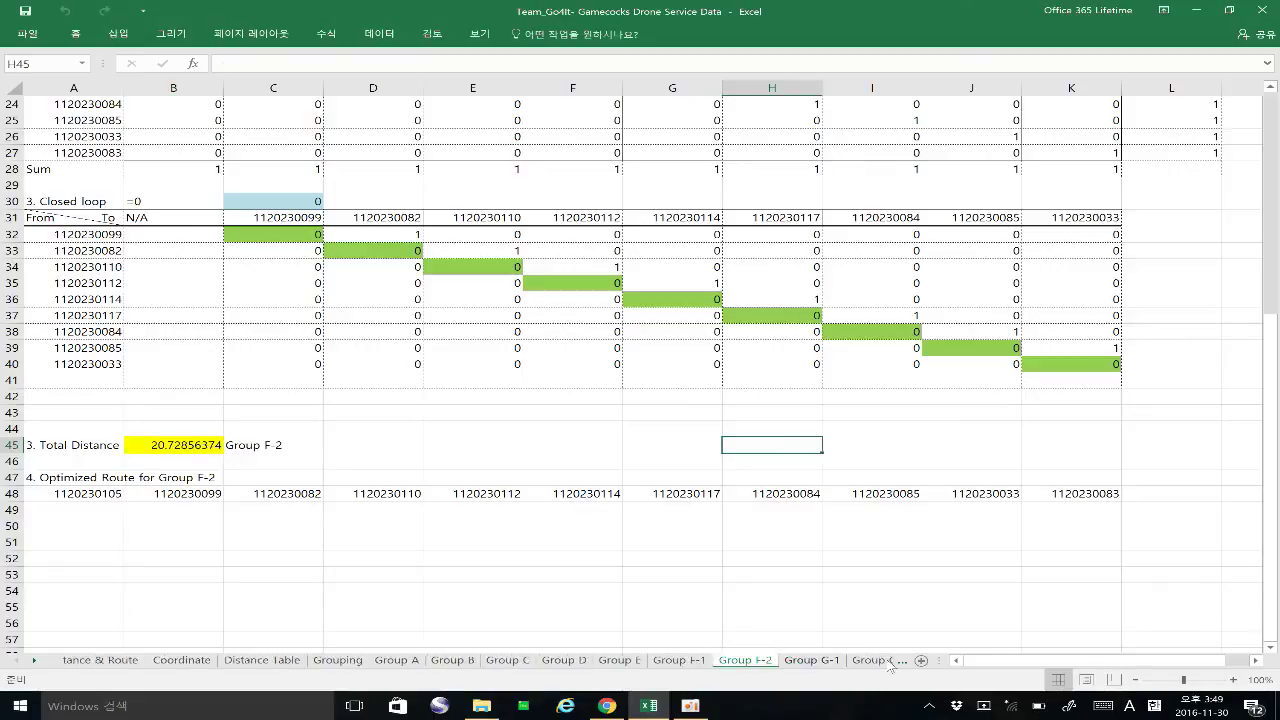
Browse the remaining group sheets after Group F-2 through to Group N.
{"action": "left_click", "coordinate": [889, 661]}
{"action": "left_click", "coordinate": [800, 661]}
{"action": "left_click", "coordinate": [838, 664]}
{"action": "left_click", "coordinate": [841, 664]}
{"action": "left_click", "coordinate": [845, 664]}
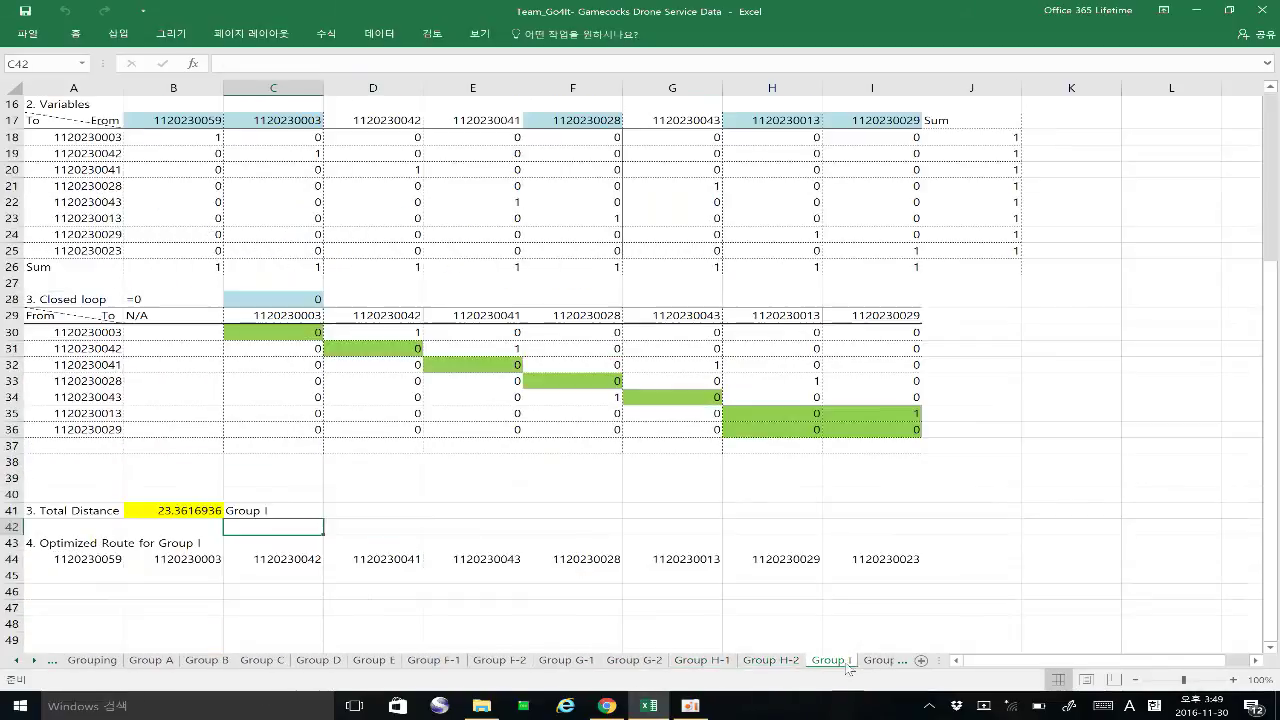
{"action": "left_click", "coordinate": [873, 664]}
{"action": "left_click", "coordinate": [873, 664]}
{"action": "left_click", "coordinate": [880, 664]}
{"action": "left_click", "coordinate": [879, 664]}
{"action": "left_click", "coordinate": [887, 664]}
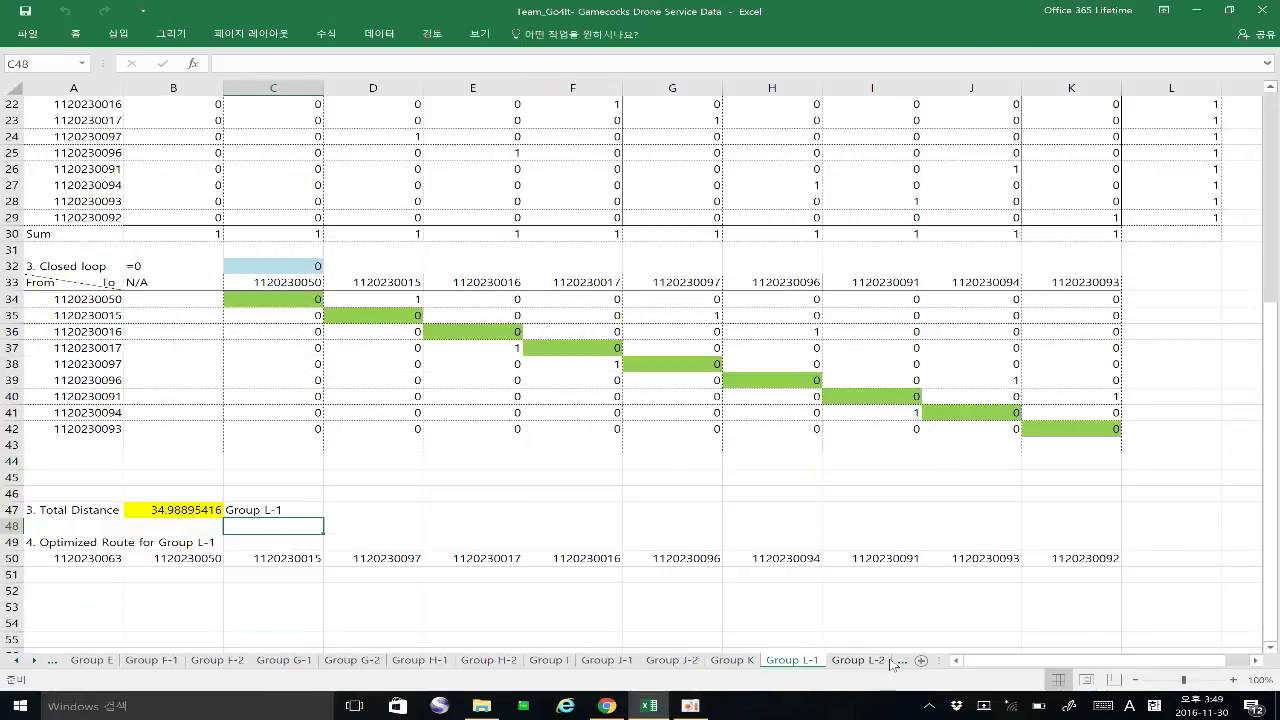
{"action": "left_click", "coordinate": [895, 664]}
{"action": "left_click", "coordinate": [898, 664]}
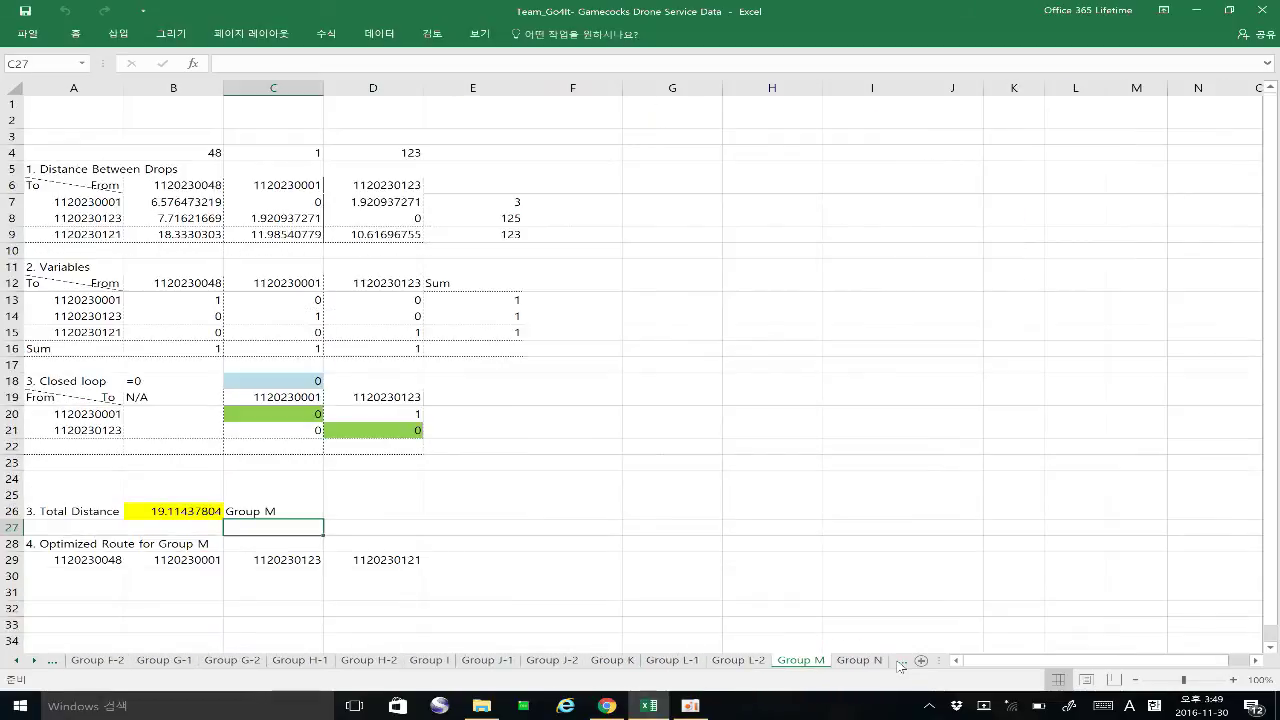
Inspect Group N's last From header G15, the HQ destination in A21 and the HQ route end in G38.
{"action": "left_click", "coordinate": [461, 478]}
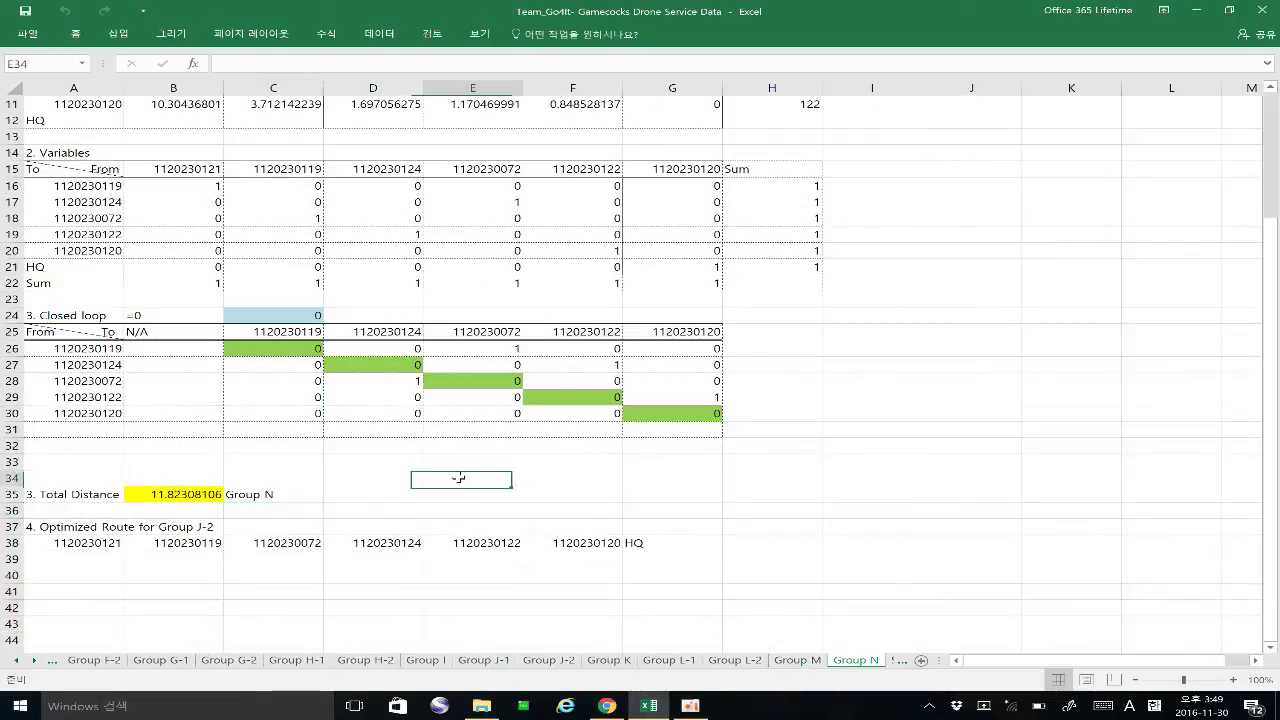
{"action": "left_click", "coordinate": [690, 168]}
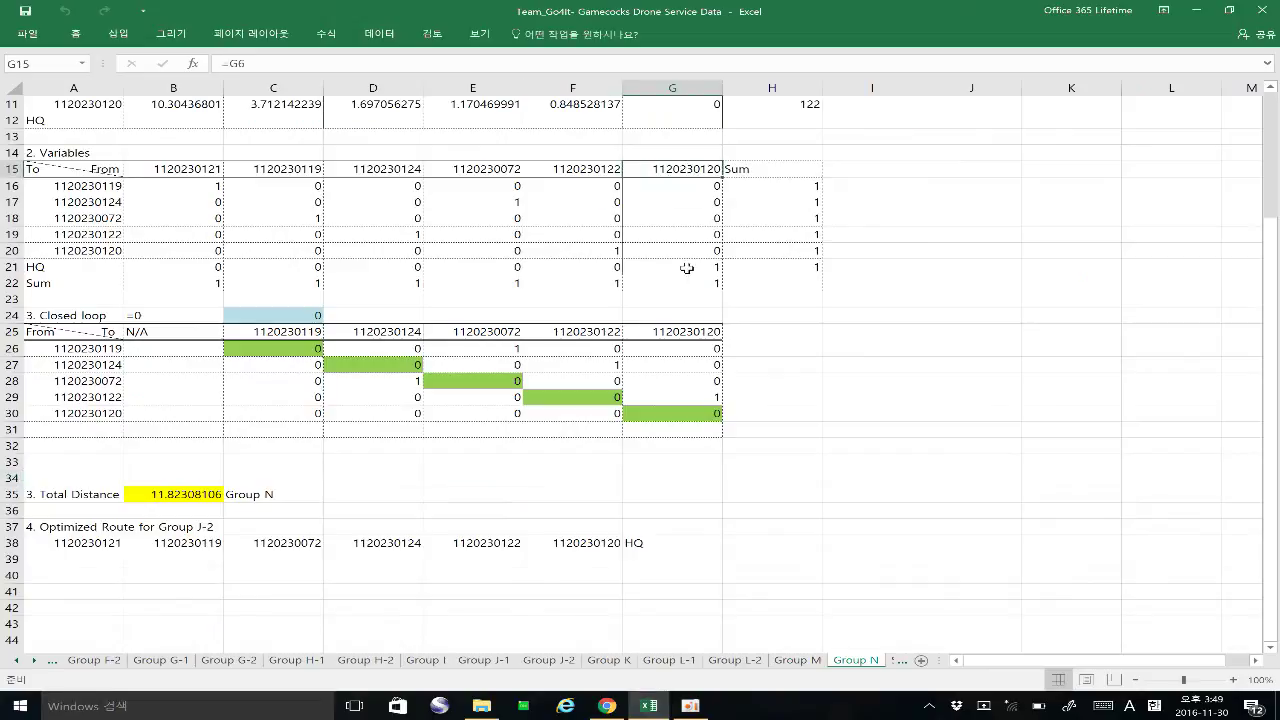
{"action": "left_click", "coordinate": [30, 267]}
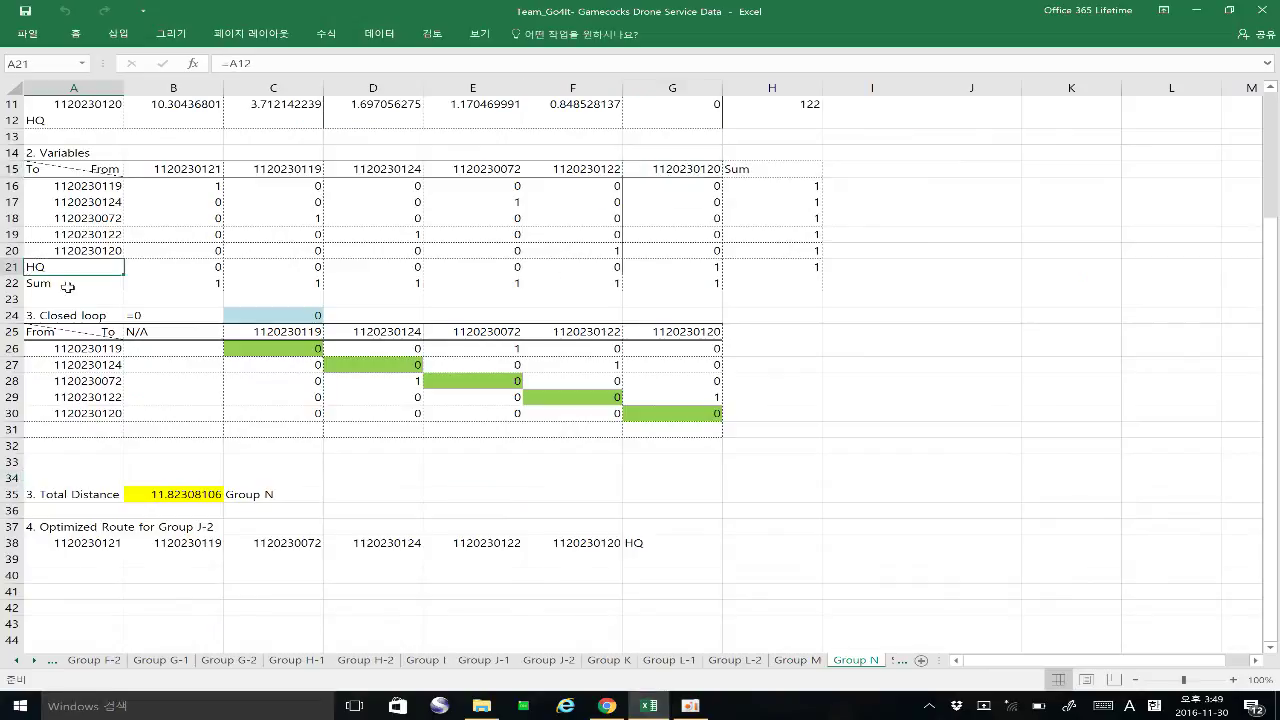
{"action": "left_click", "coordinate": [659, 543]}
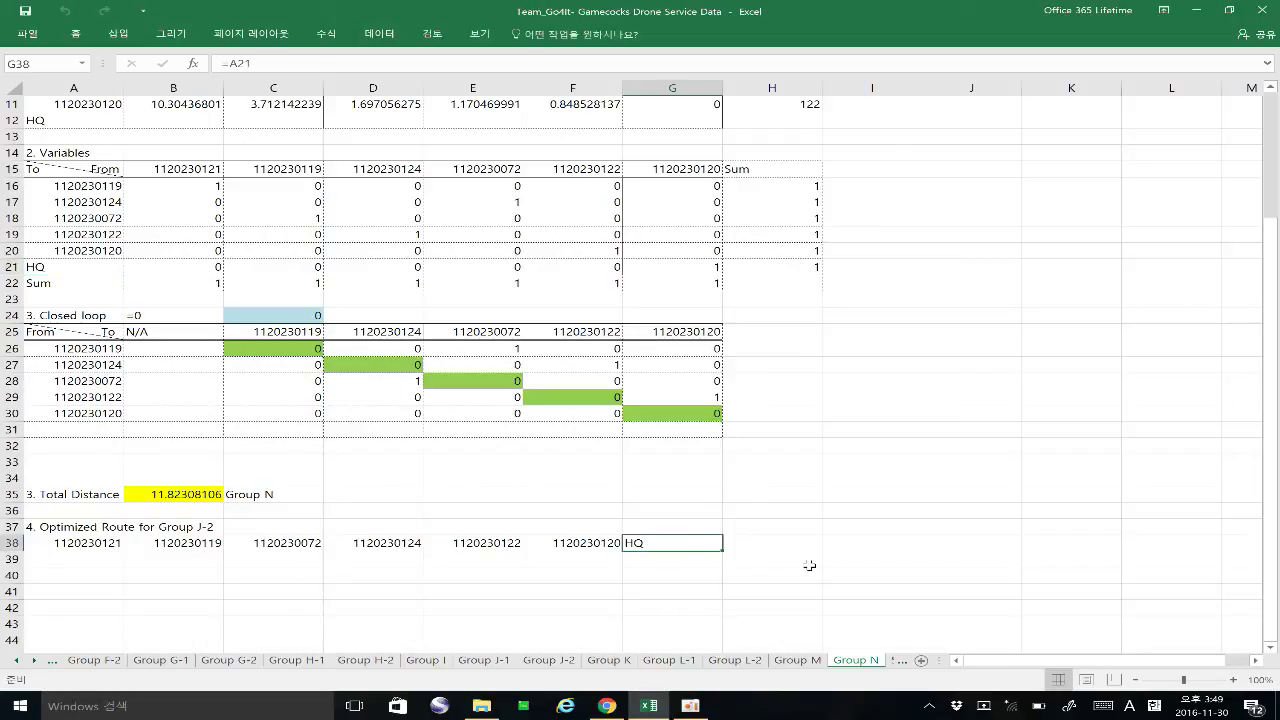
Go back from the Group N sheet to the Total Distance & Route summary sheet.
{"action": "left_click", "coordinate": [856, 523]}
{"action": "left_click", "coordinate": [610, 620]}
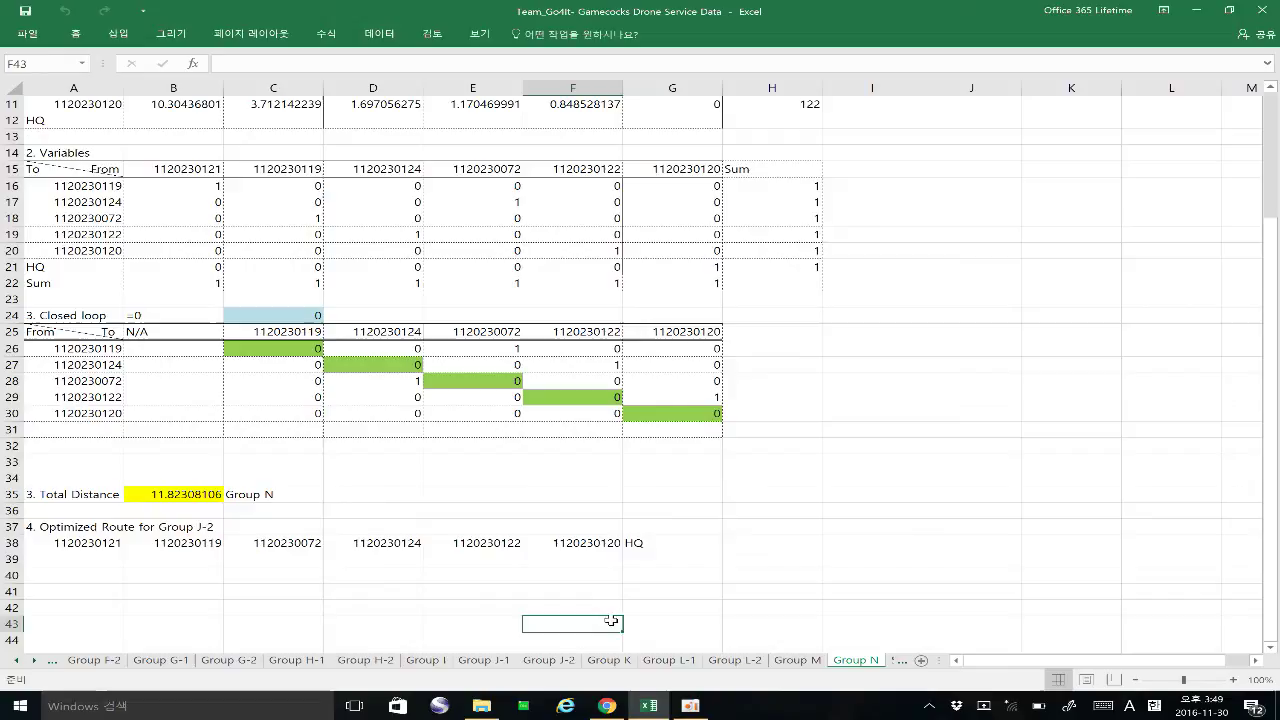
{"action": "left_click", "coordinate": [20, 660]}
{"action": "left_click", "coordinate": [20, 660]}
{"action": "left_click", "coordinate": [20, 660]}
{"action": "left_click", "coordinate": [20, 660]}
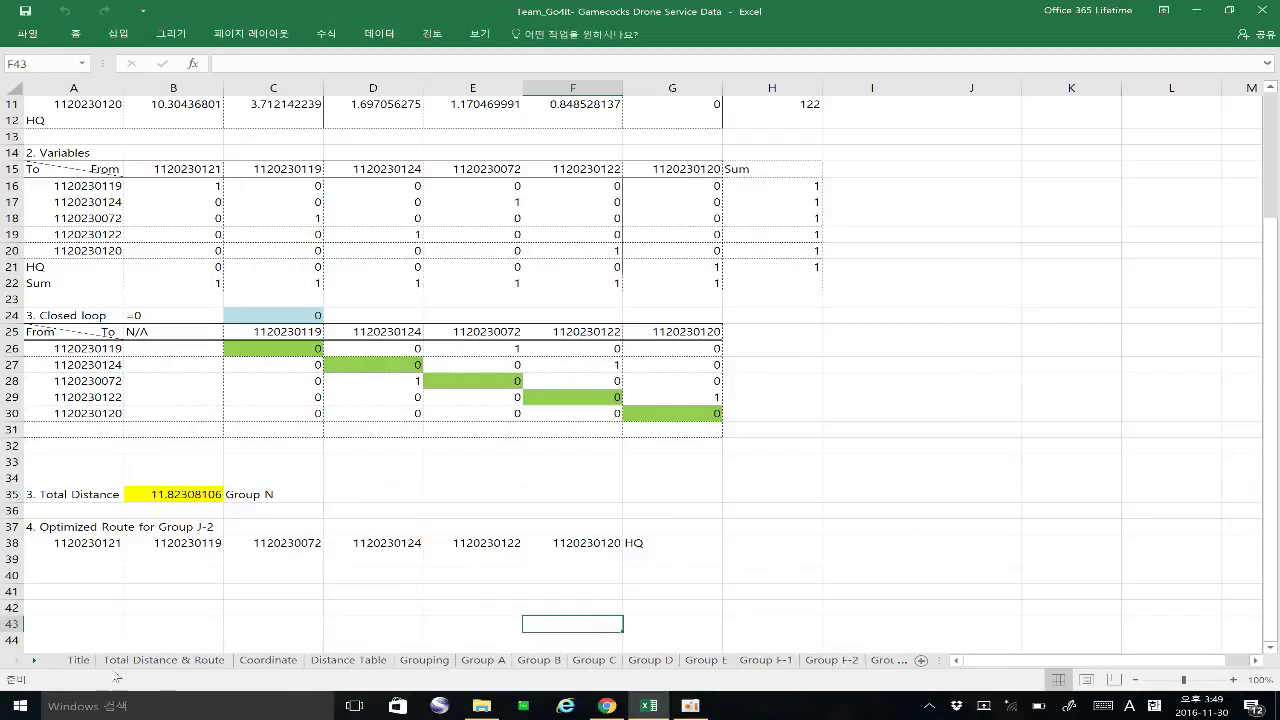
{"action": "left_click", "coordinate": [193, 662]}
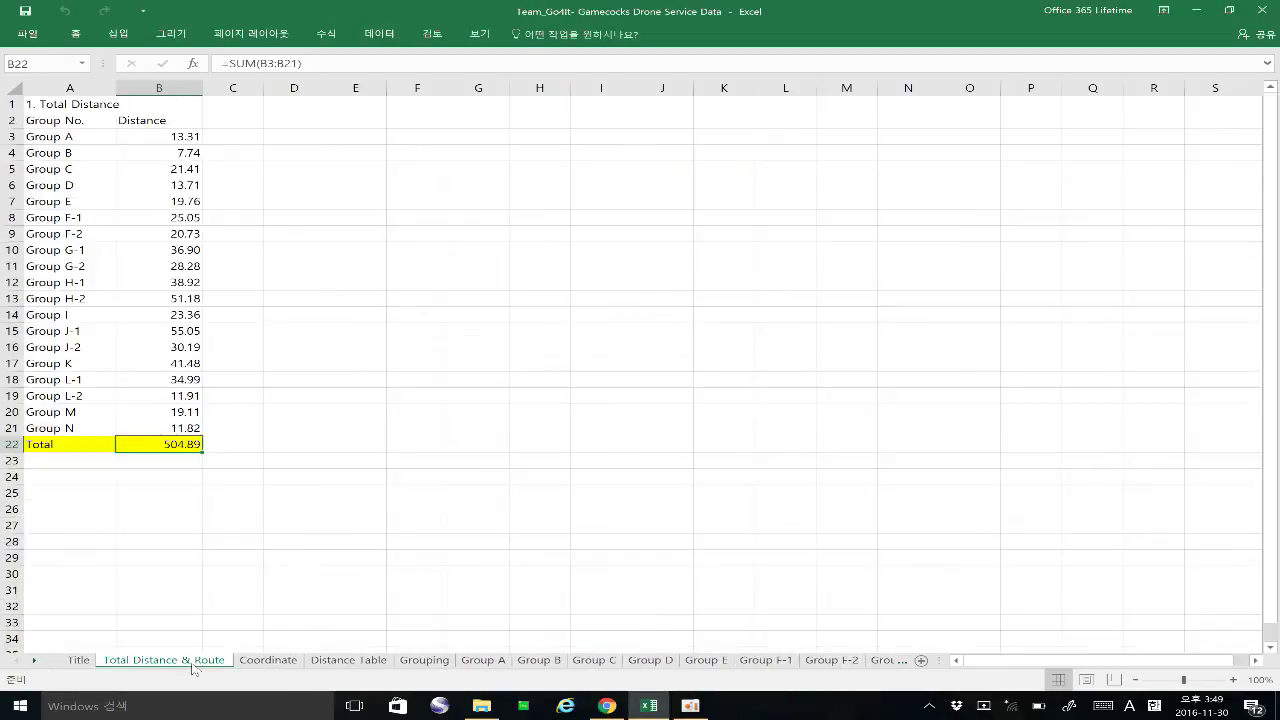
Inspect the distance formulas of Group A in B3 and Group N in B21, and the overall total in B22.
{"action": "left_click", "coordinate": [193, 137]}
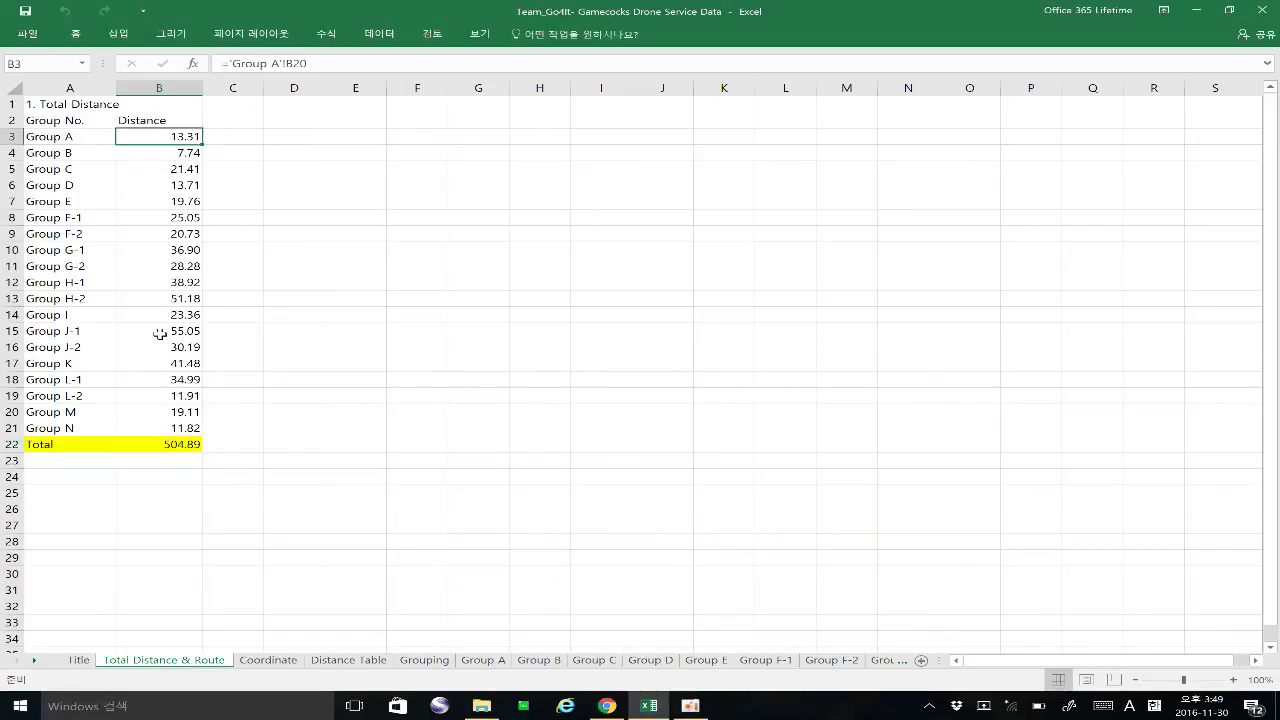
{"action": "left_click", "coordinate": [154, 427]}
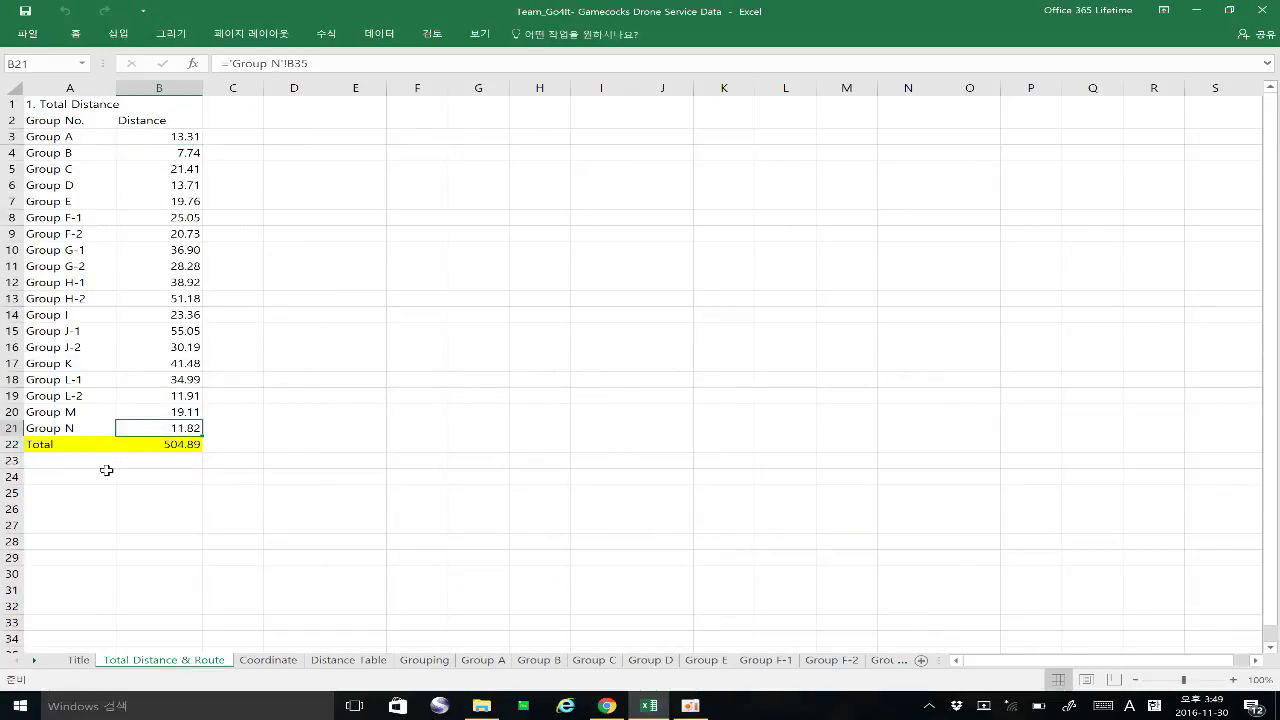
{"action": "left_click", "coordinate": [150, 446]}
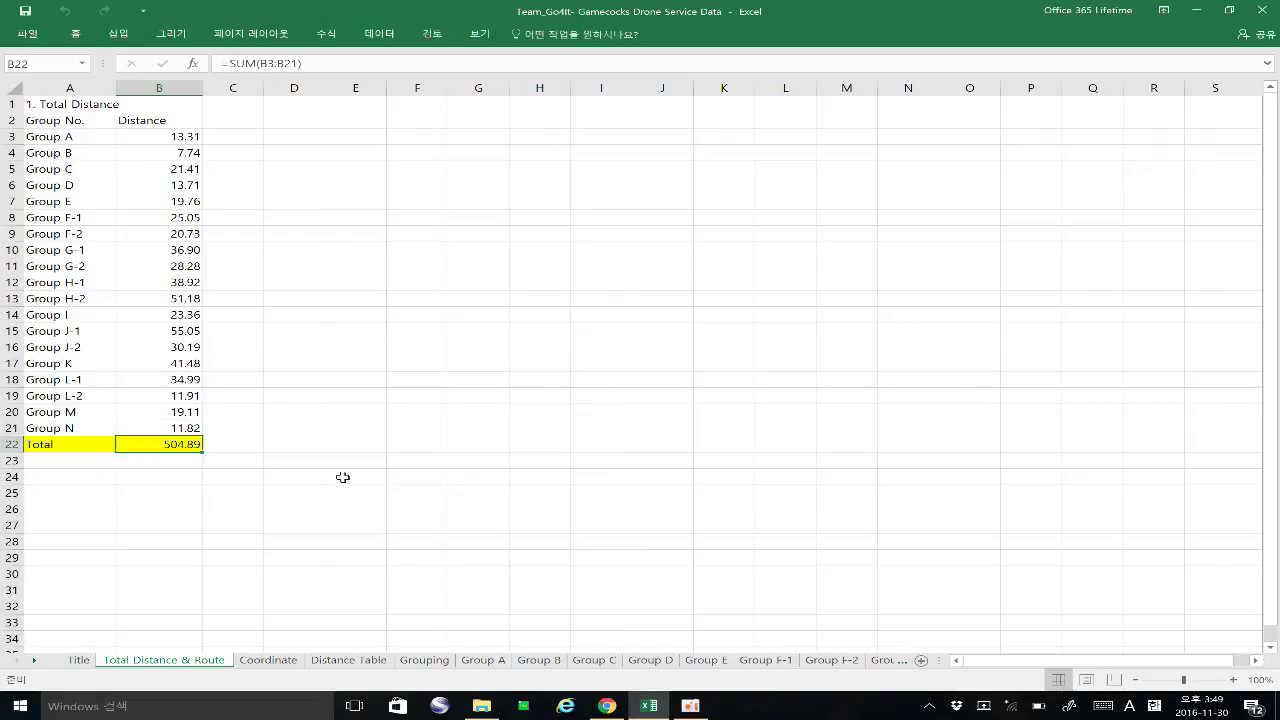
{"action": "left_click", "coordinate": [445, 364]}
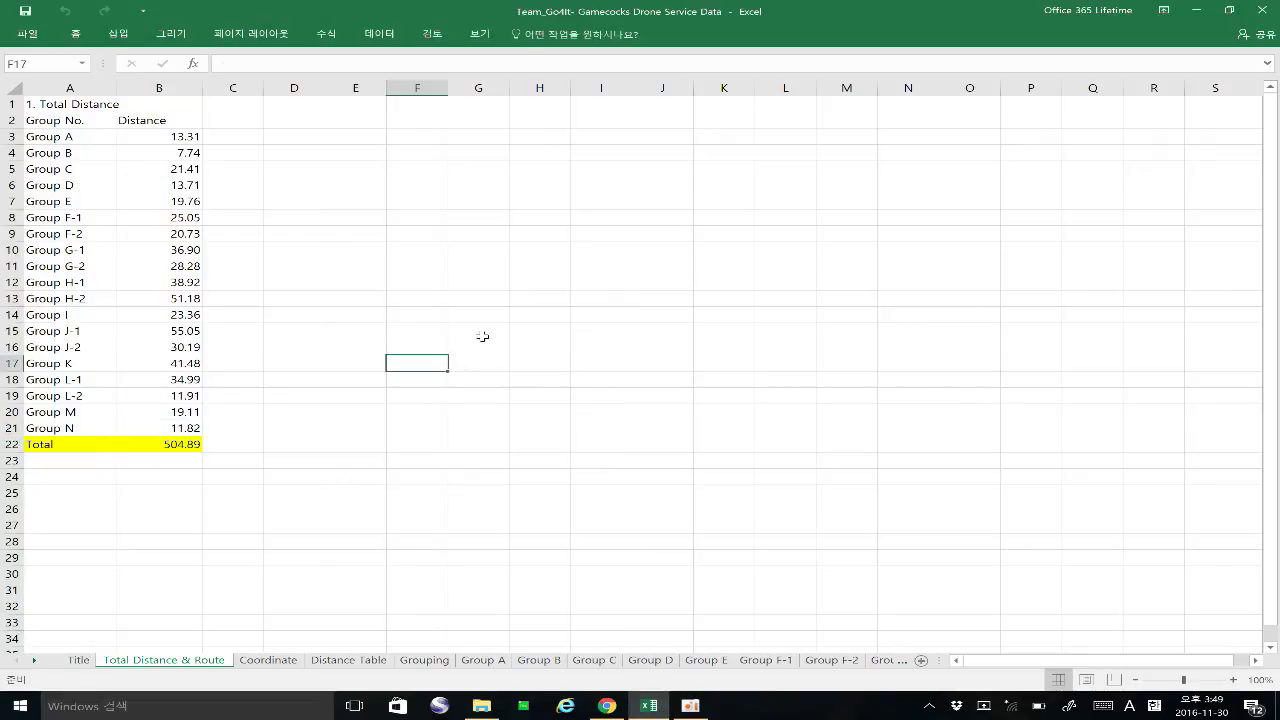
{"action": "left_click", "coordinate": [690, 705]}
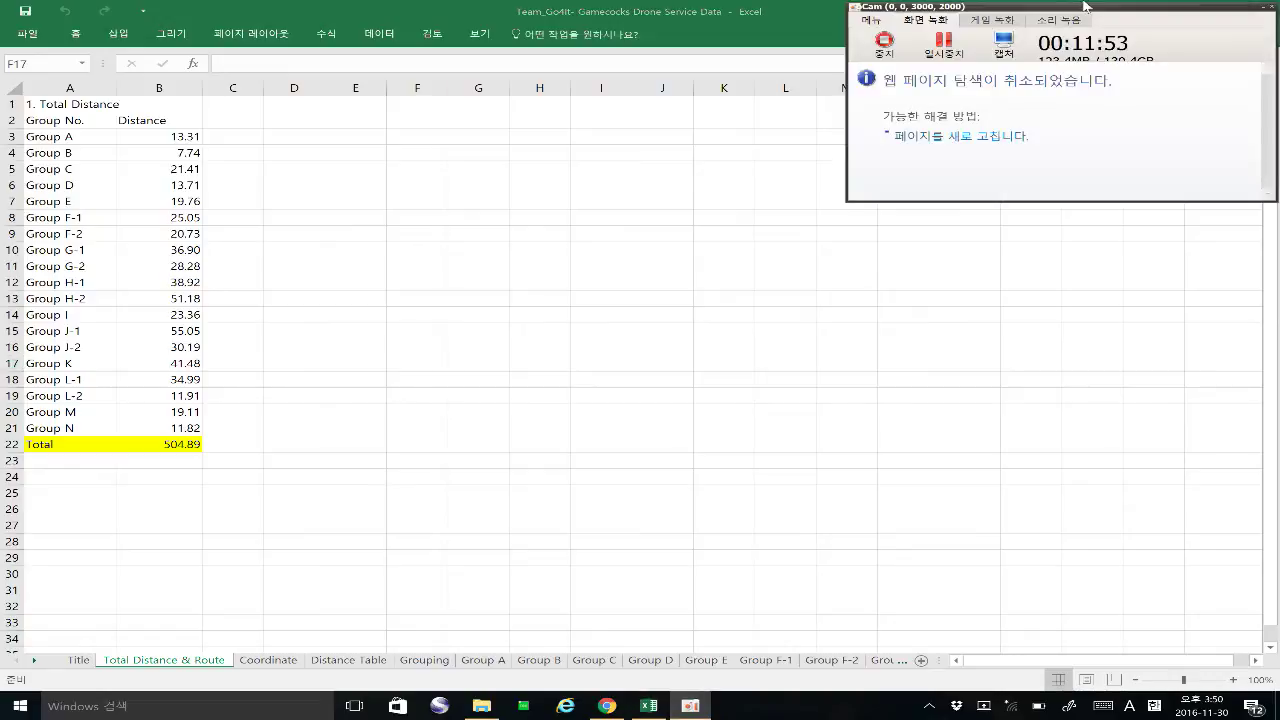